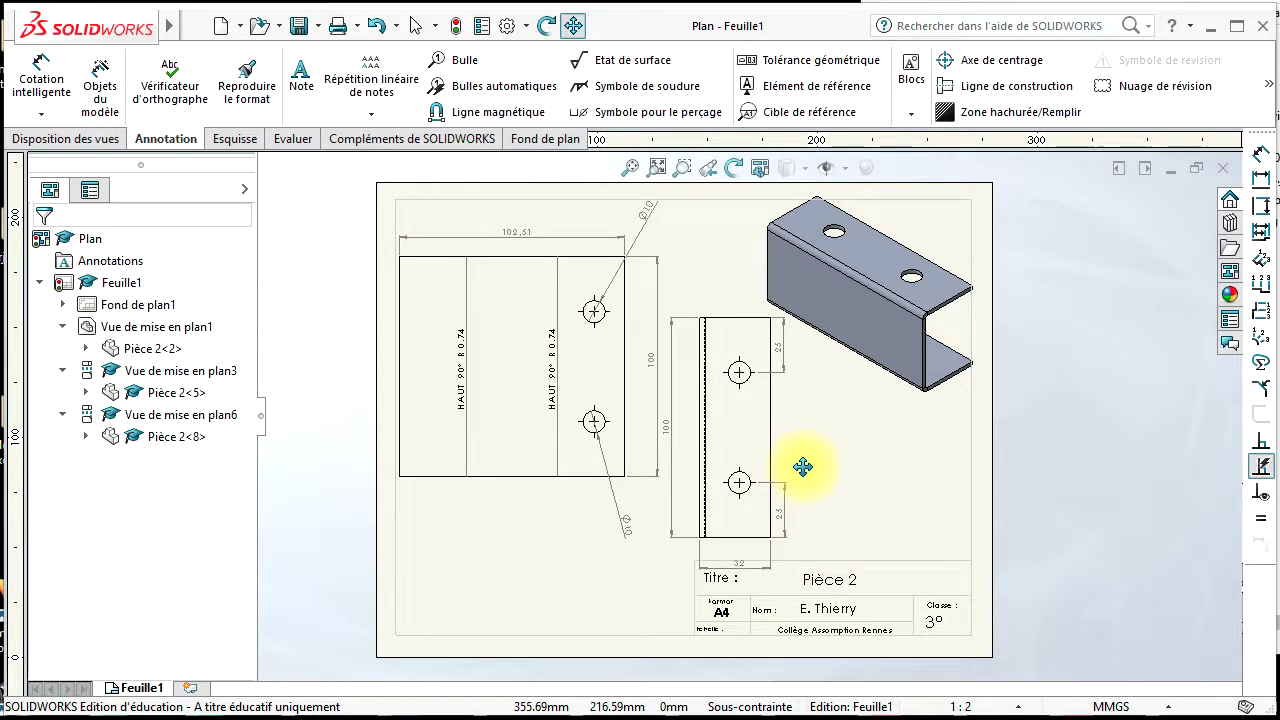
- Create a new drawing on the 'Mise en plan Assomption A4 paysage' sheet format
scroll(805, 500, up, 1)
scroll(809, 460, down, 1)
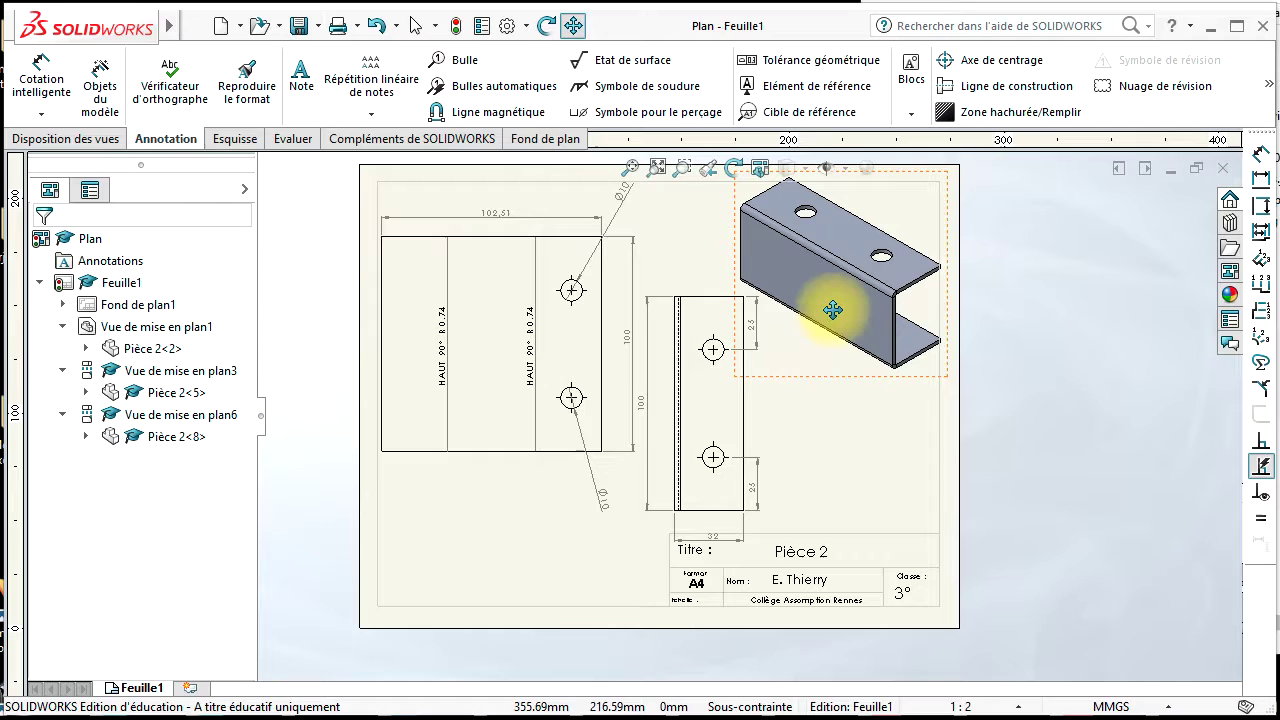
drag(834, 310, 837, 326)
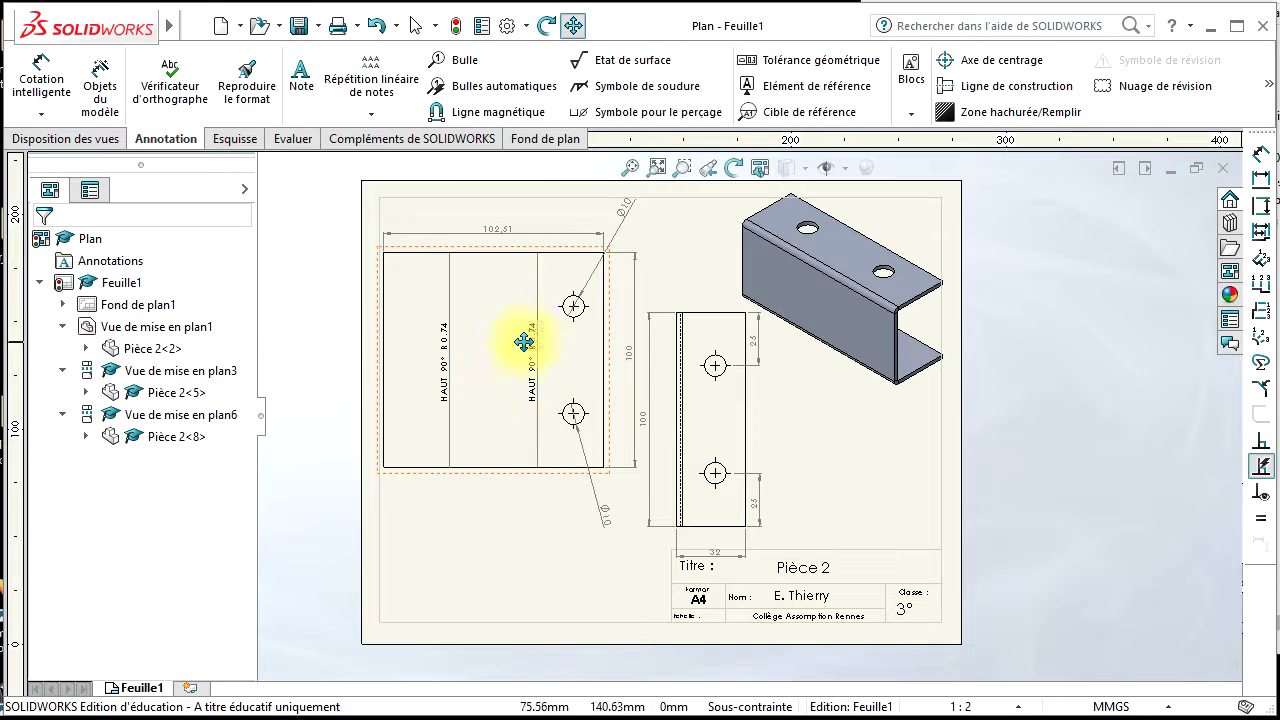
click(219, 27)
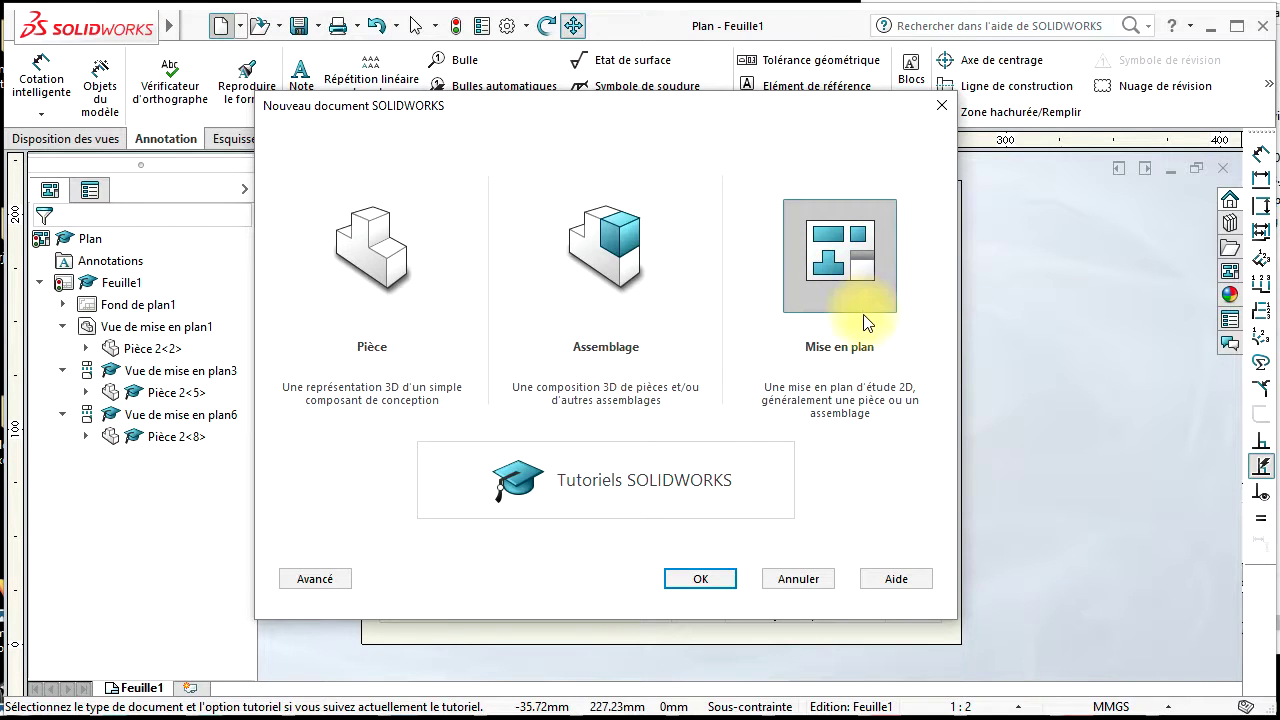
double_click(862, 256)
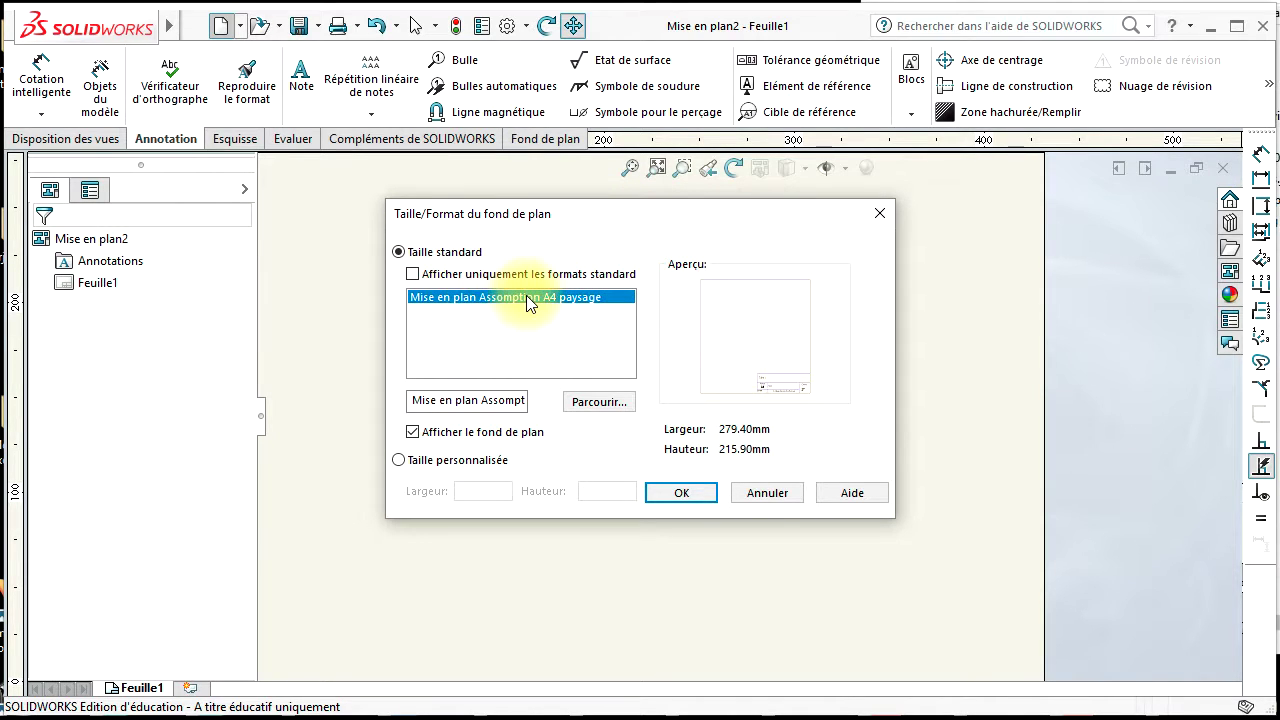
click(680, 494)
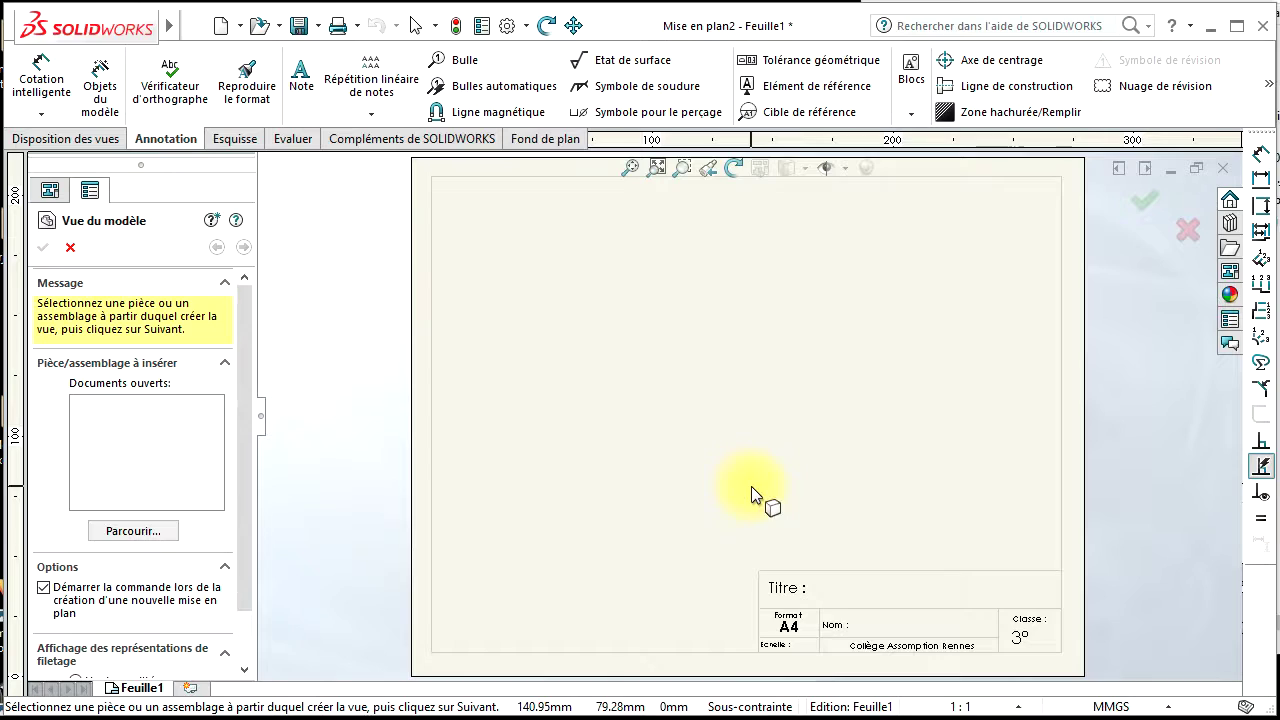
- Load Pièce 2.SLDPRT as the model for the drawing's first view
click(134, 530)
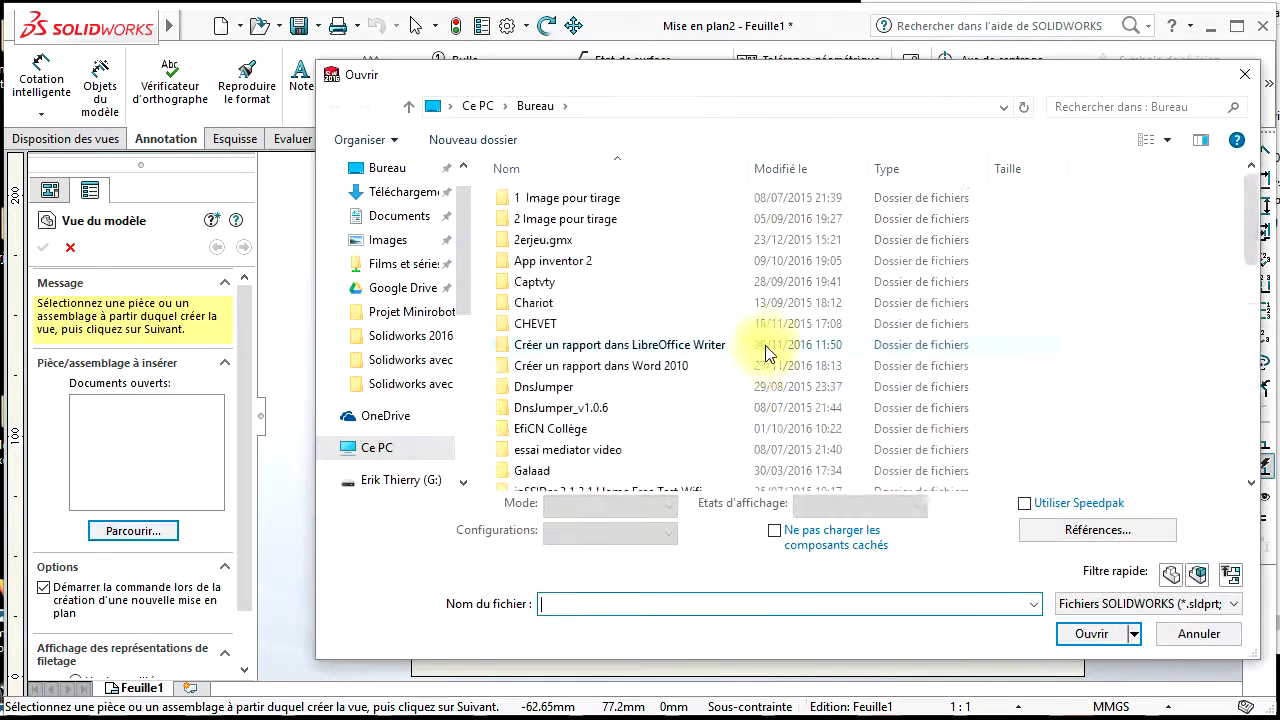
scroll(765, 352, down, 10)
double_click(540, 375)
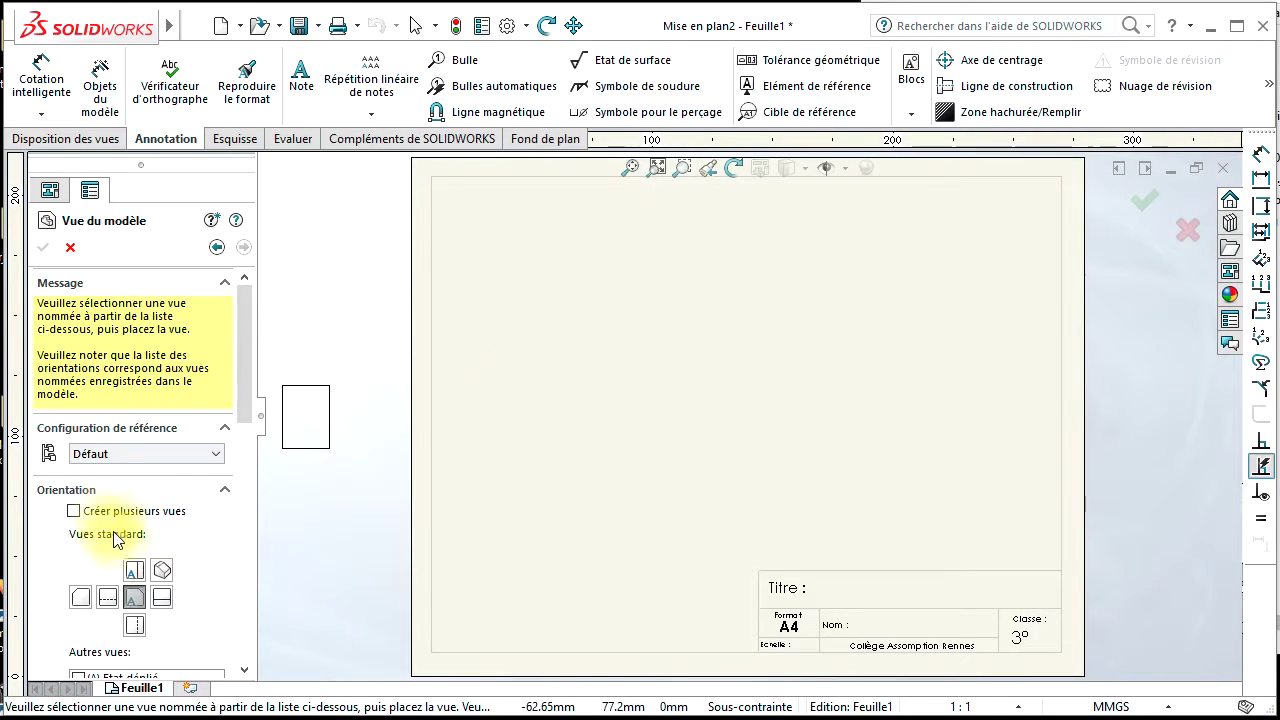
scroll(165, 300, down, 5)
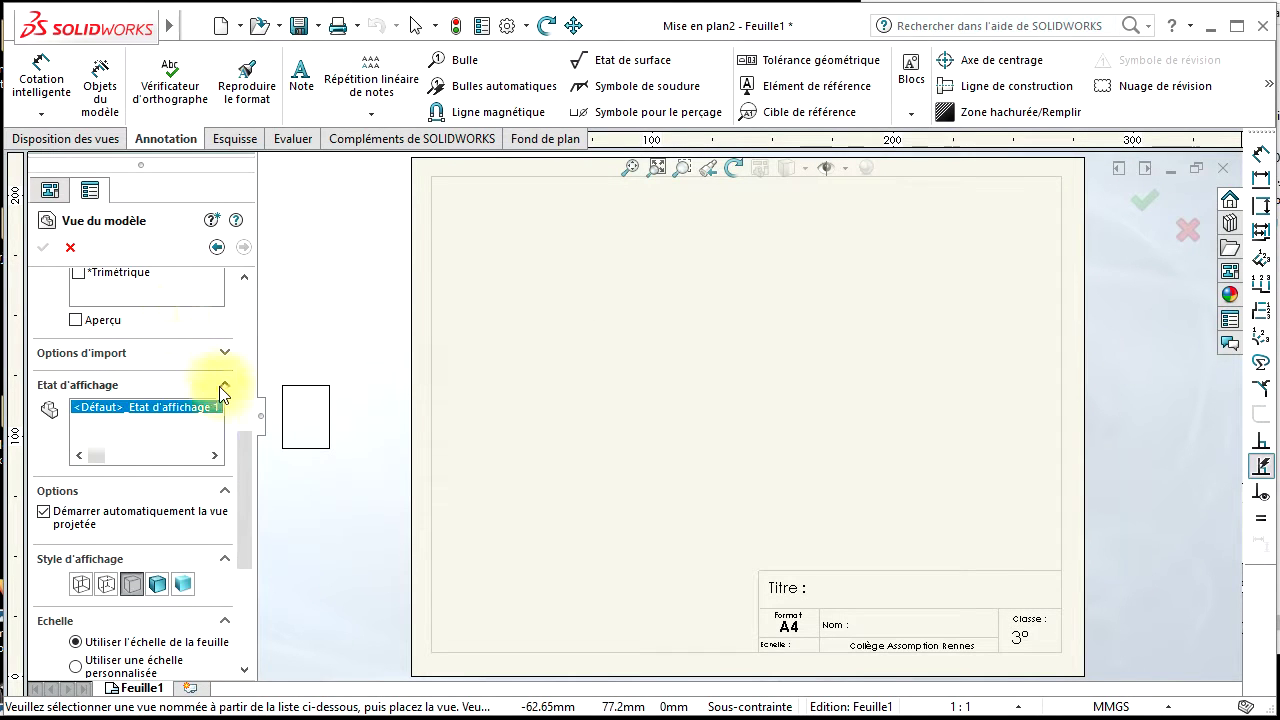
scroll(245, 484, up, 5)
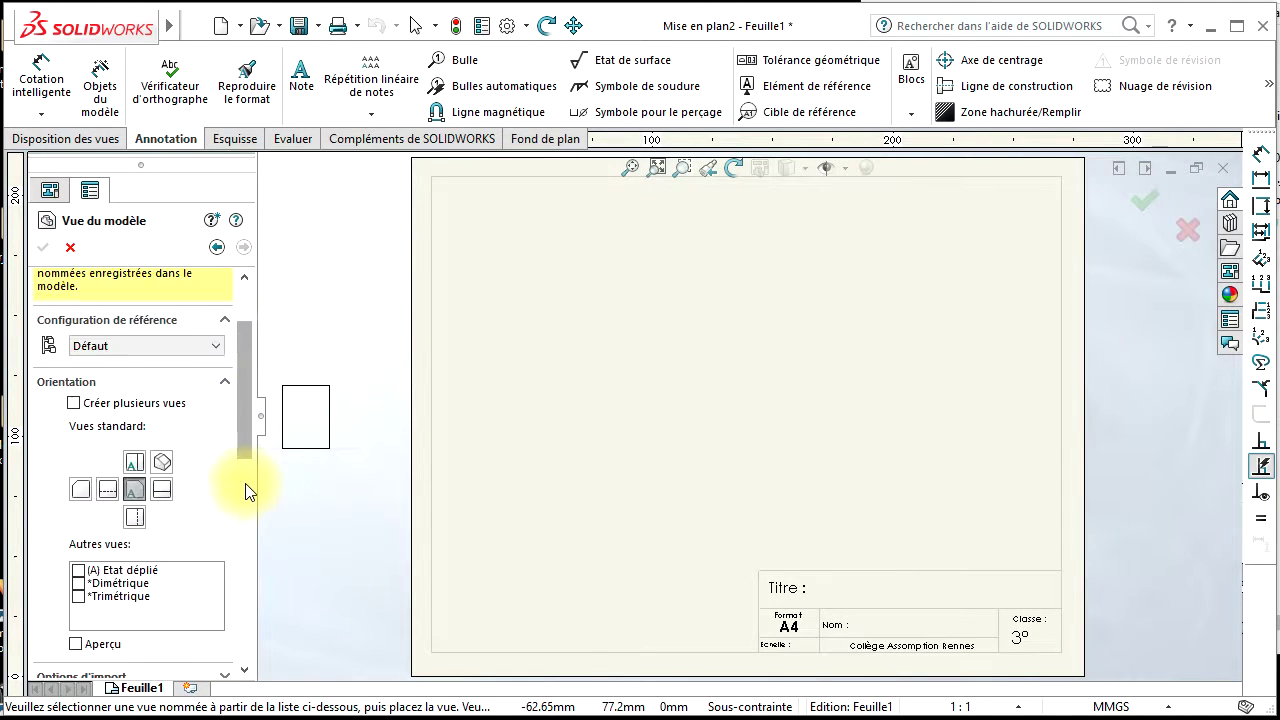
scroll(247, 491, up, 2)
scroll(246, 468, down, 7)
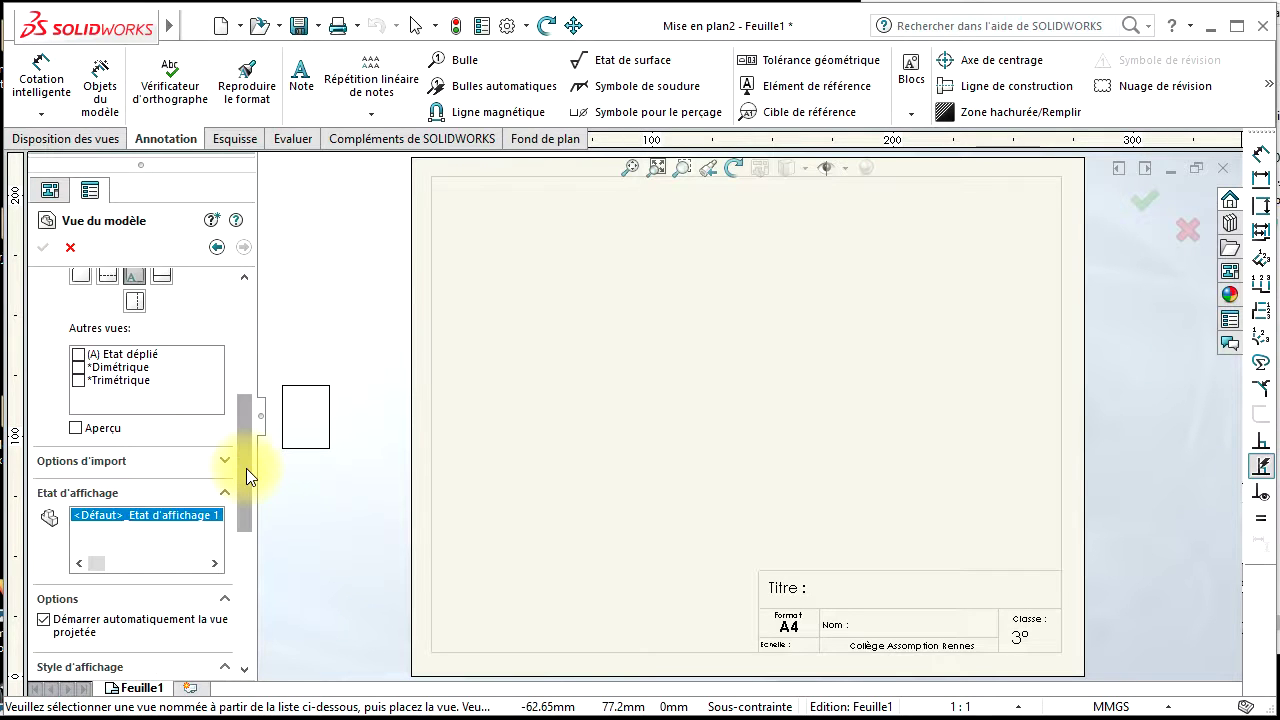
scroll(246, 468, up, 3)
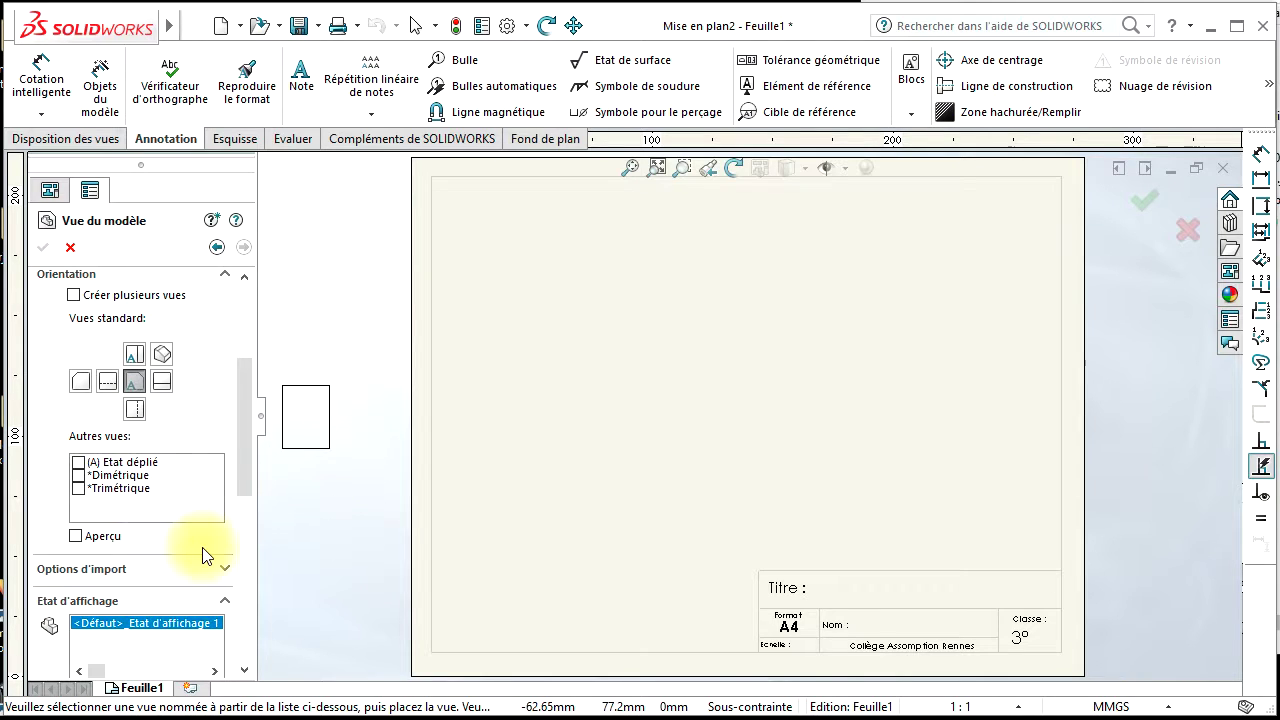
scroll(156, 428, up, 4)
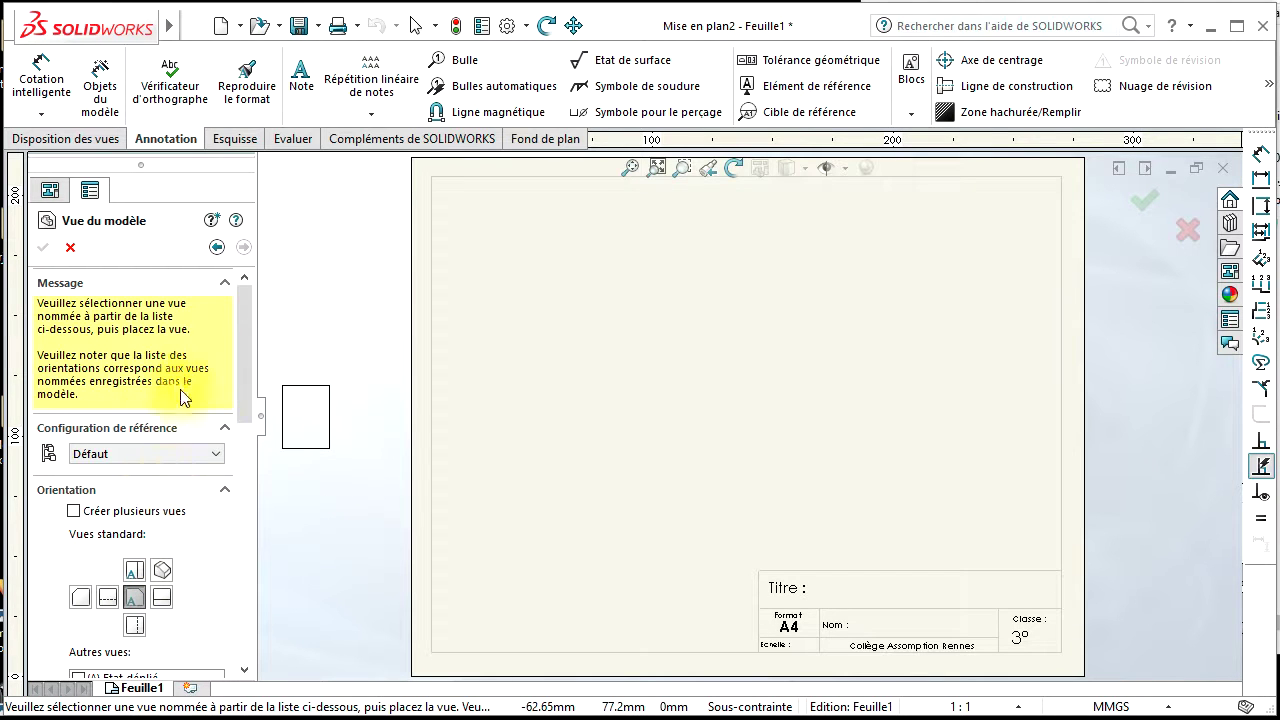
click(84, 144)
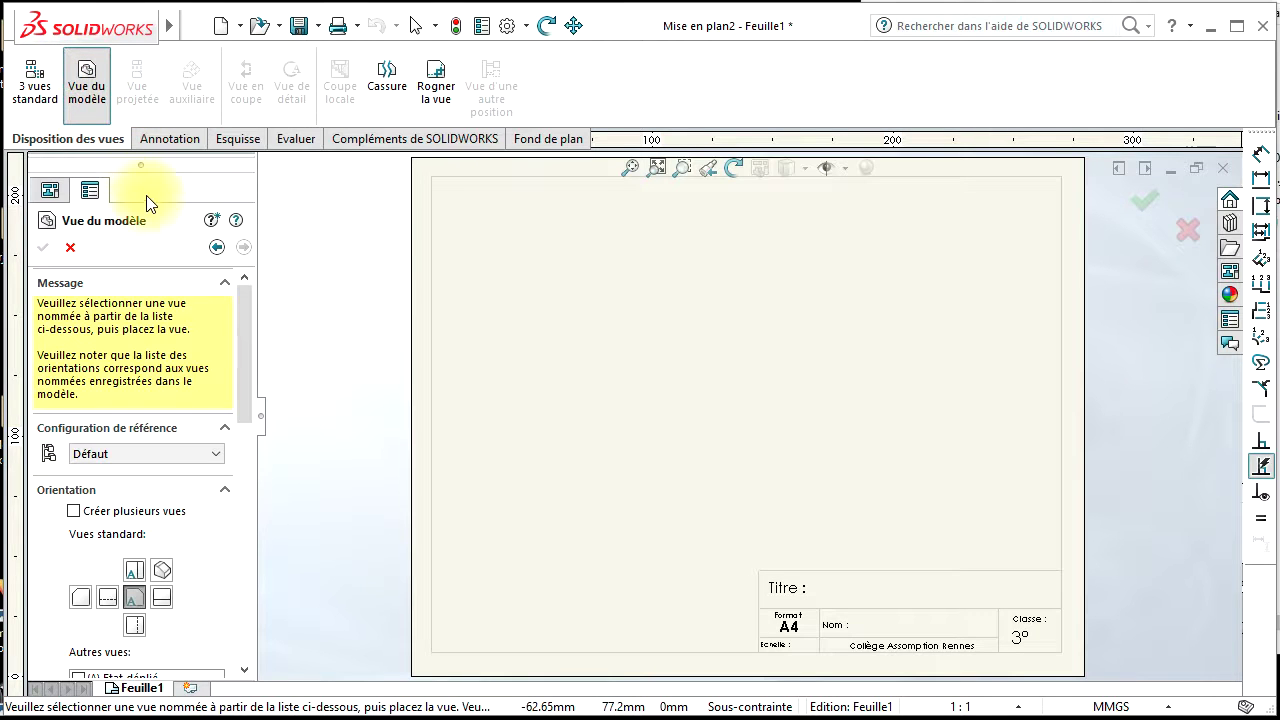
- Place the (A) Etat déplié flat-pattern view of Pièce 2 on the sheet, without projected views
scroll(178, 525, down, 4)
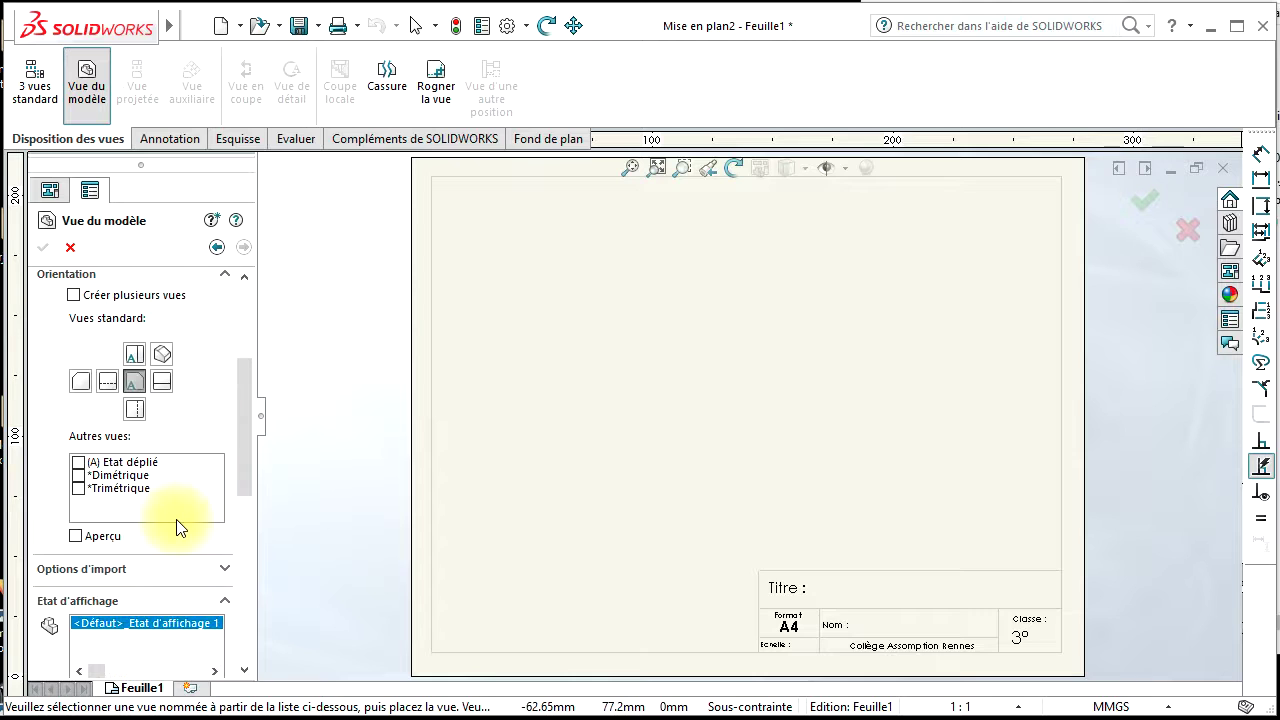
click(80, 463)
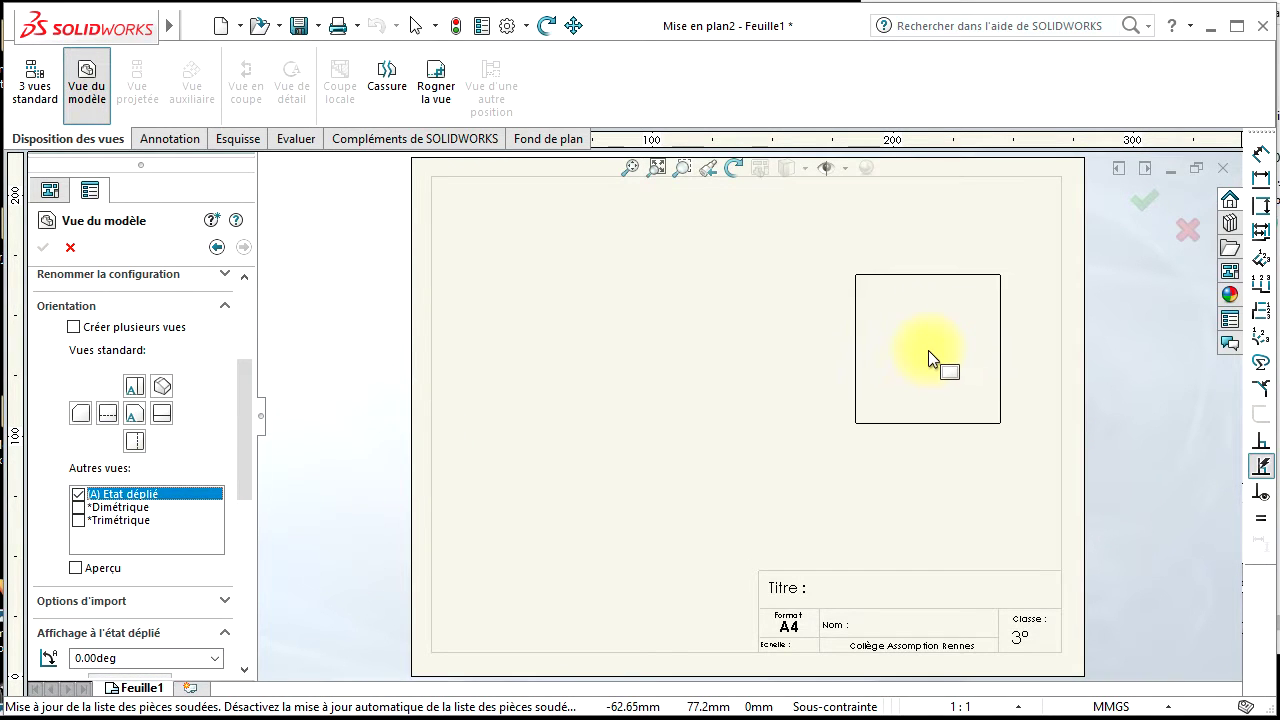
click(928, 352)
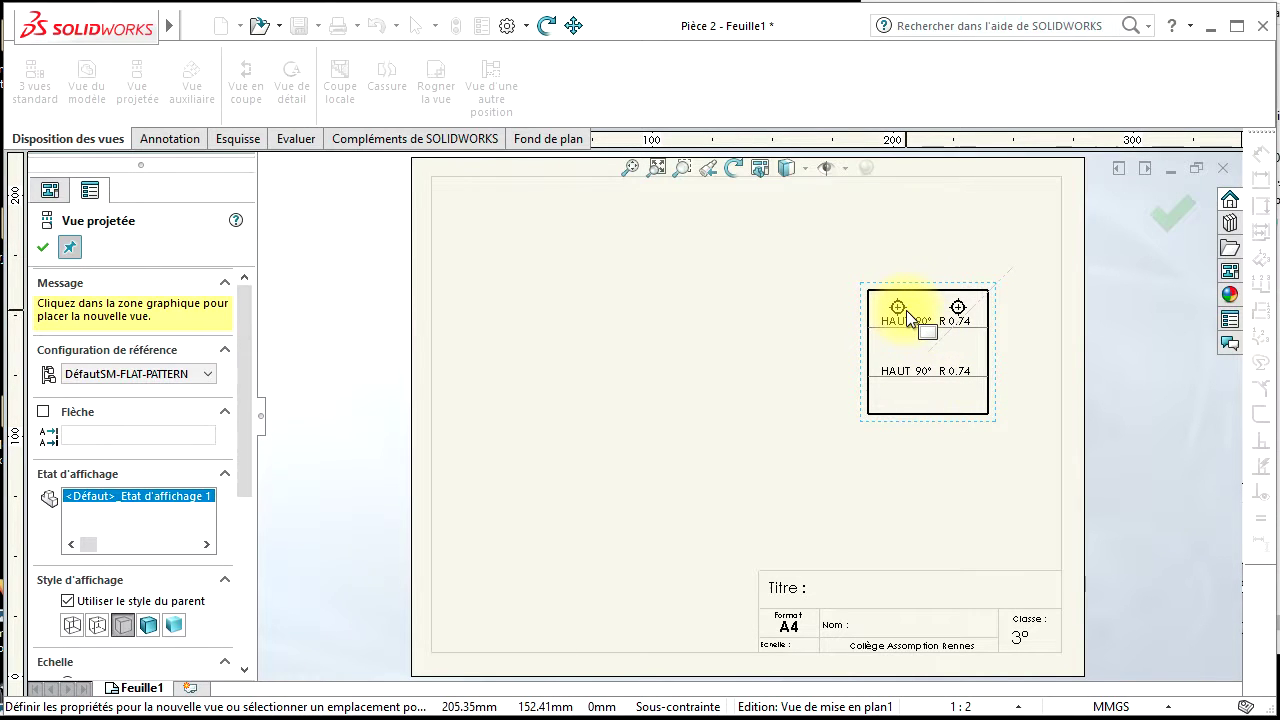
key(Escape)
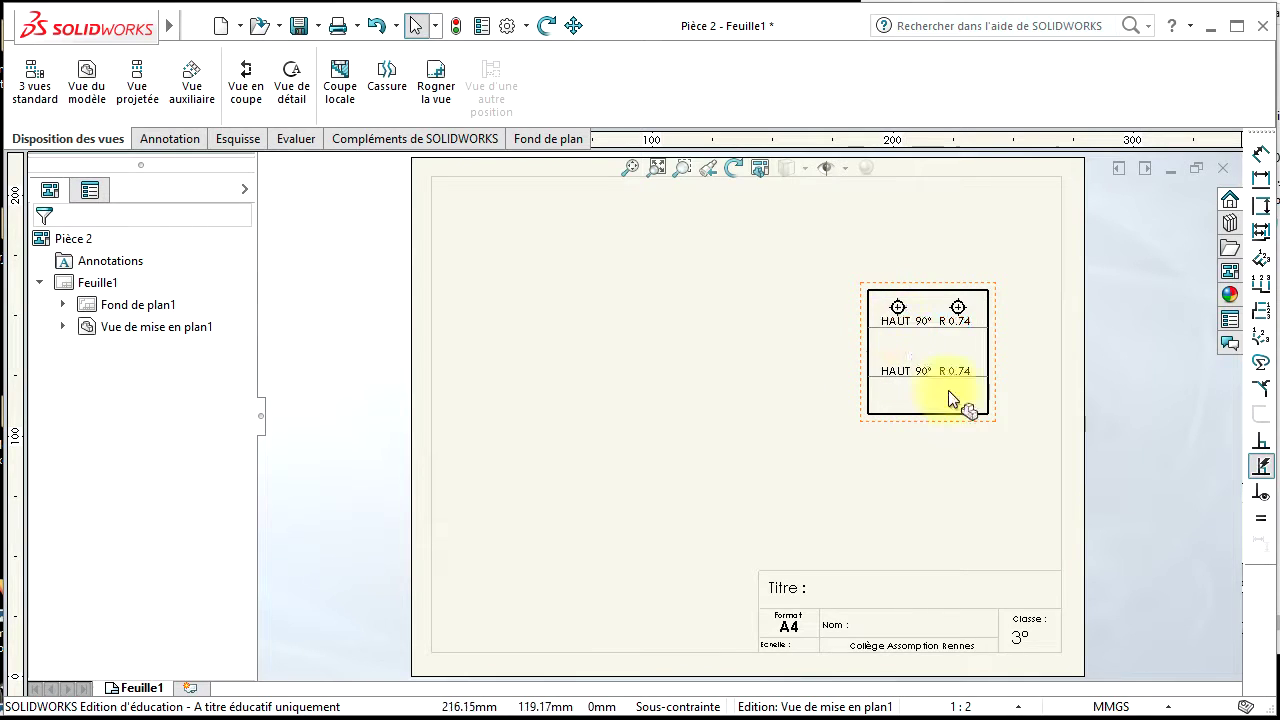
- Zoom in on the flat pattern and select its lower bend note
scroll(966, 389, up, 2)
scroll(966, 389, up, 1)
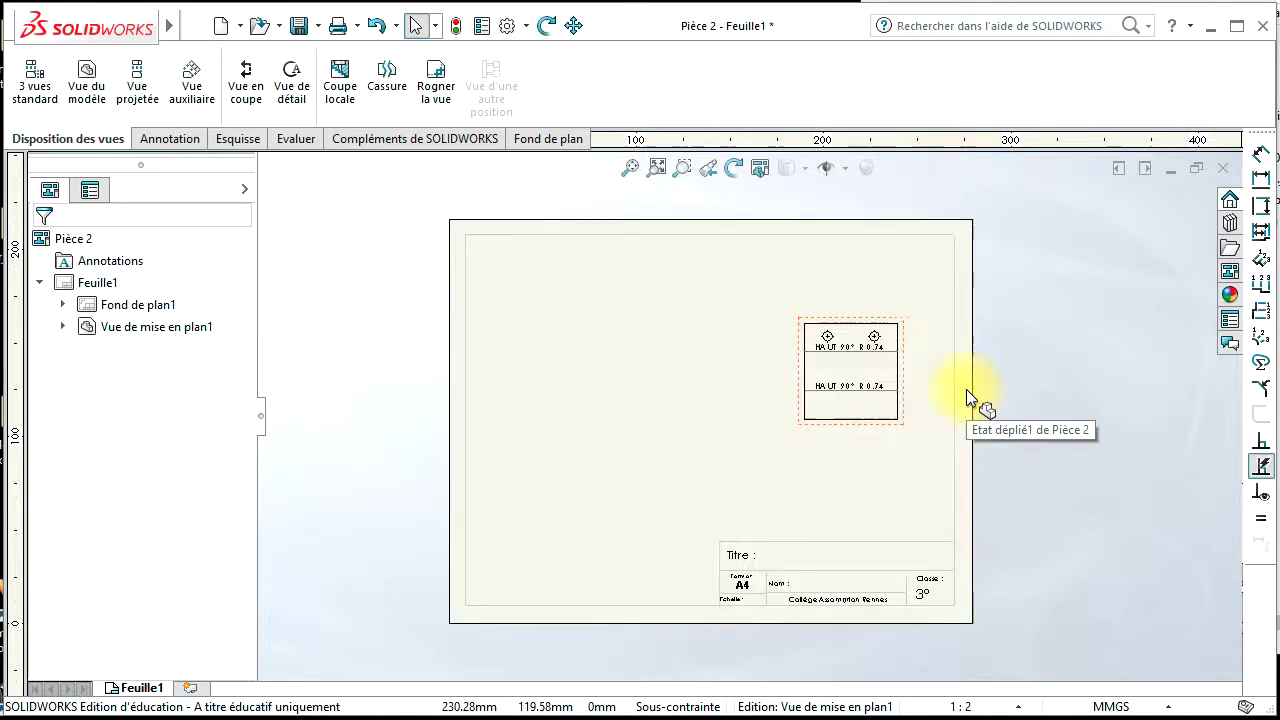
scroll(966, 389, up, 2)
scroll(966, 389, up, 1)
scroll(890, 385, up, 1)
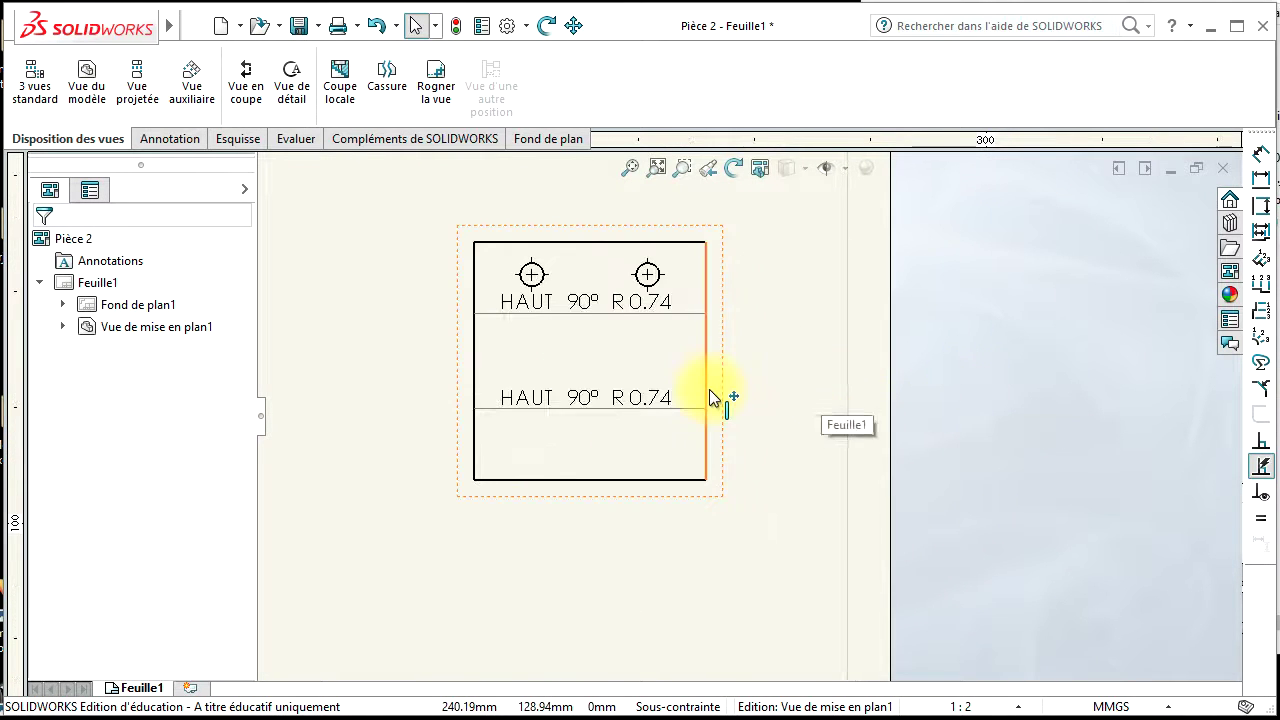
click(676, 404)
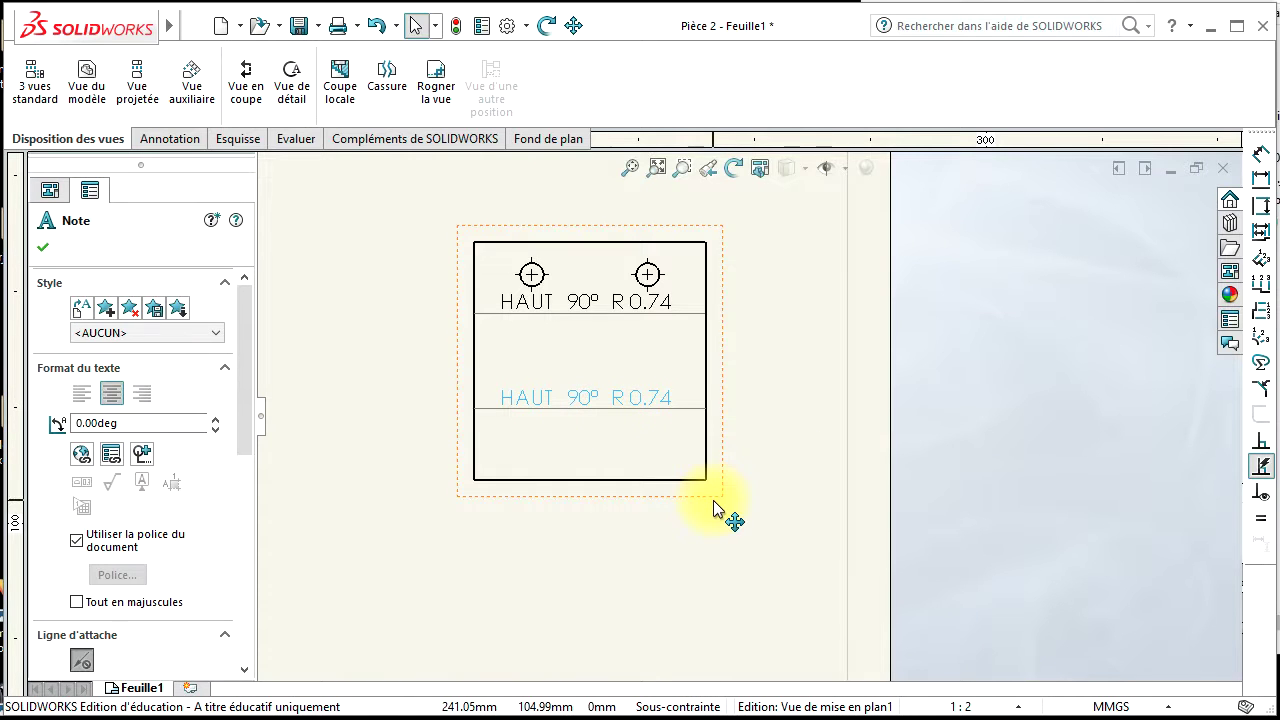
- Select the flat-pattern view and bring up its Echelle scale settings
scroll(212, 481, down, 5)
scroll(212, 481, down, 2)
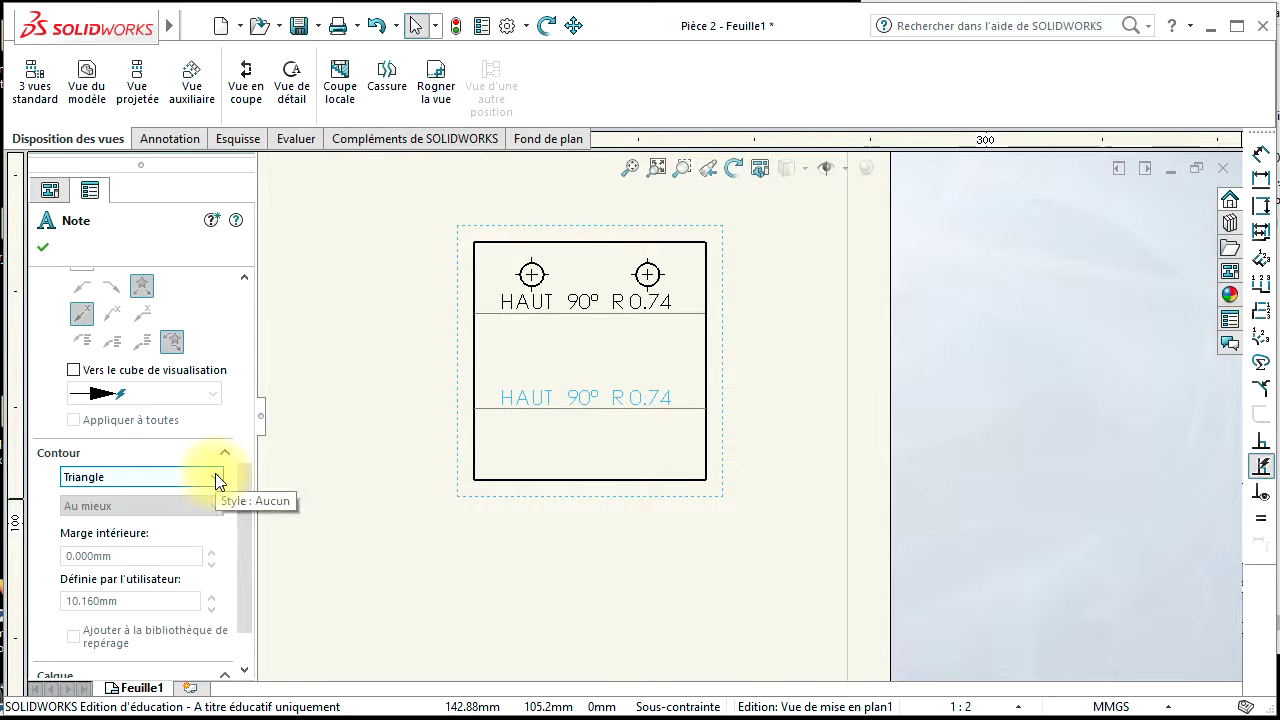
scroll(342, 472, down, 1)
scroll(712, 488, down, 1)
click(733, 457)
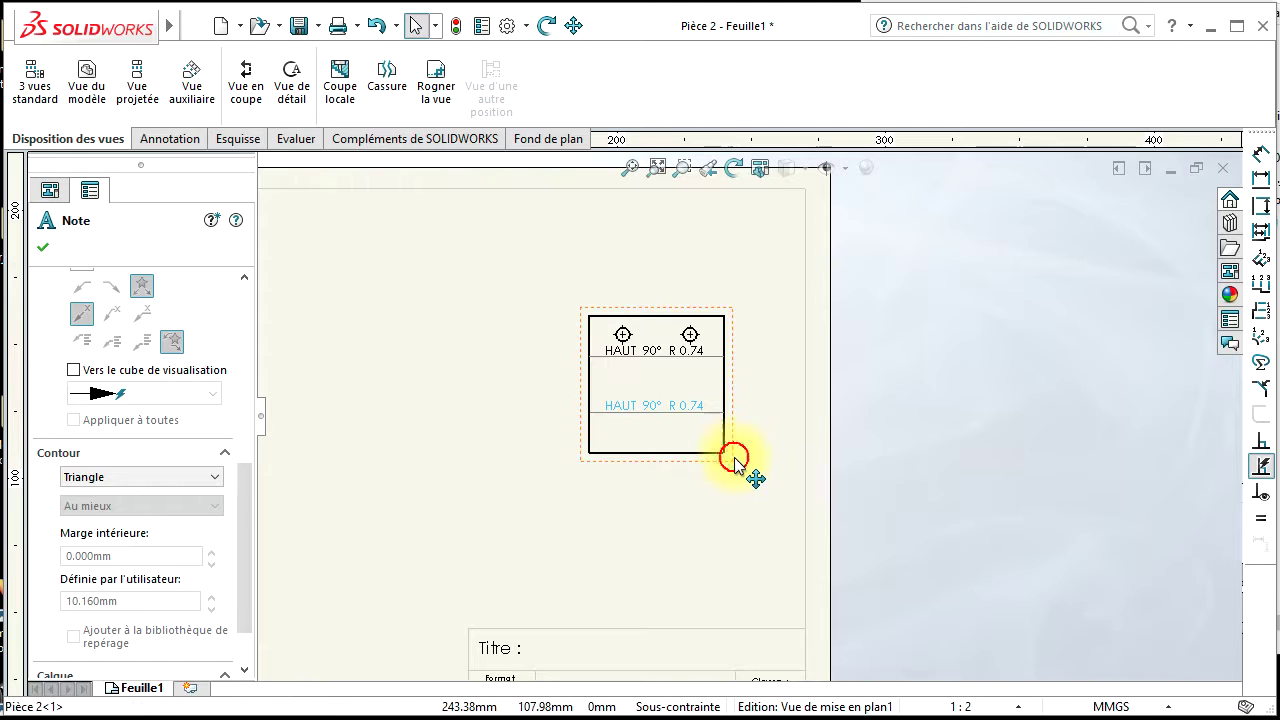
scroll(229, 447, down, 1)
scroll(238, 429, down, 2)
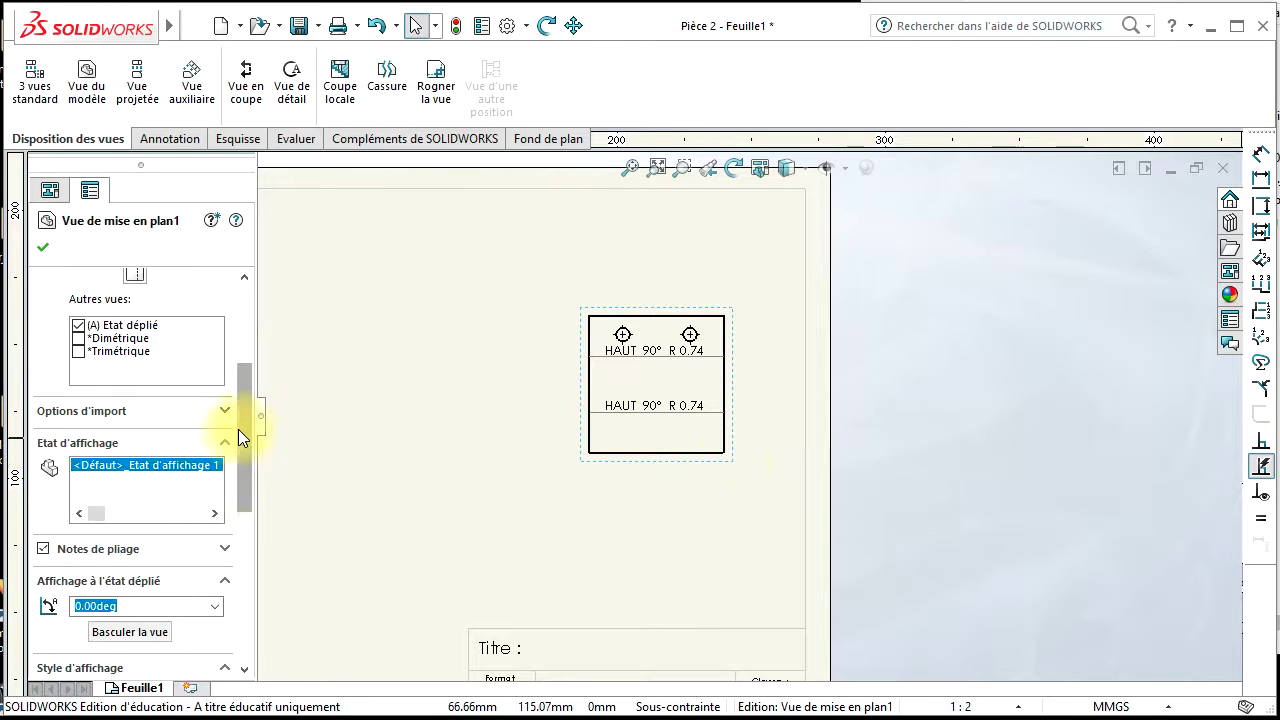
scroll(238, 440, down, 3)
scroll(163, 306, up, 3)
scroll(190, 360, down, 3)
scroll(190, 357, up, 8)
scroll(160, 392, down, 5)
scroll(160, 392, down, 3)
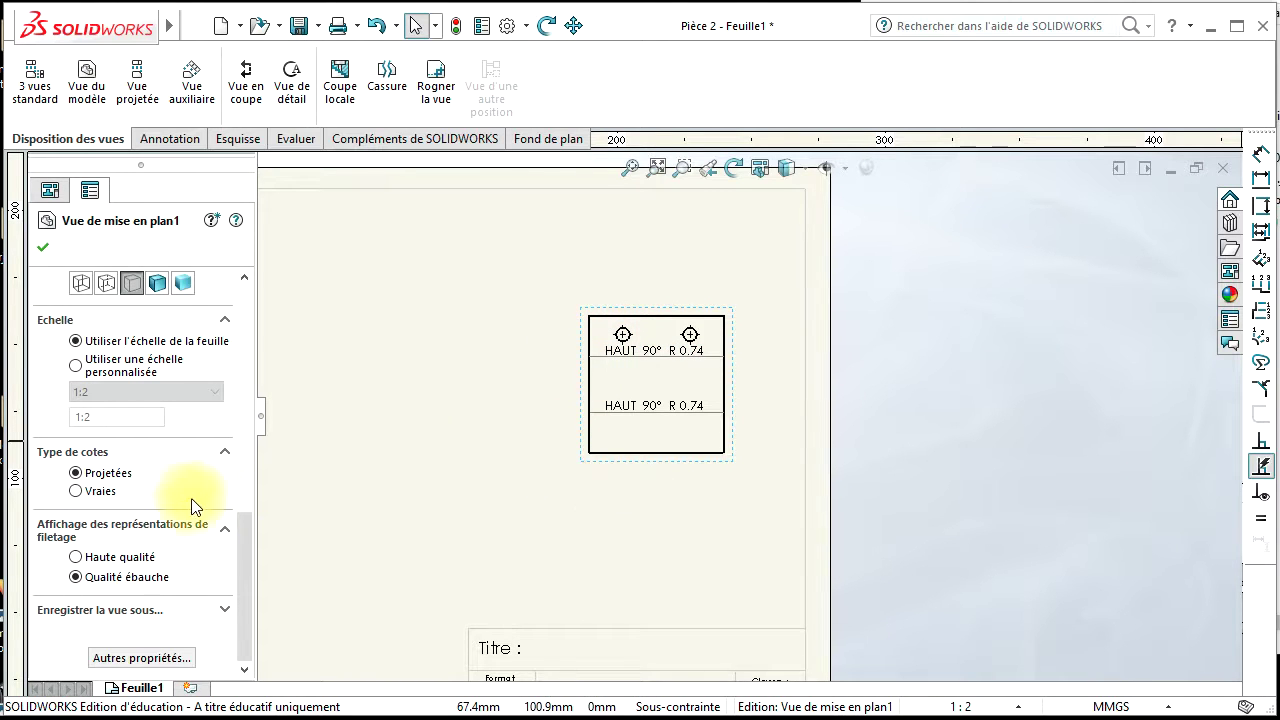
- Give the flat-pattern view a custom 1:1 scale
click(77, 367)
click(212, 391)
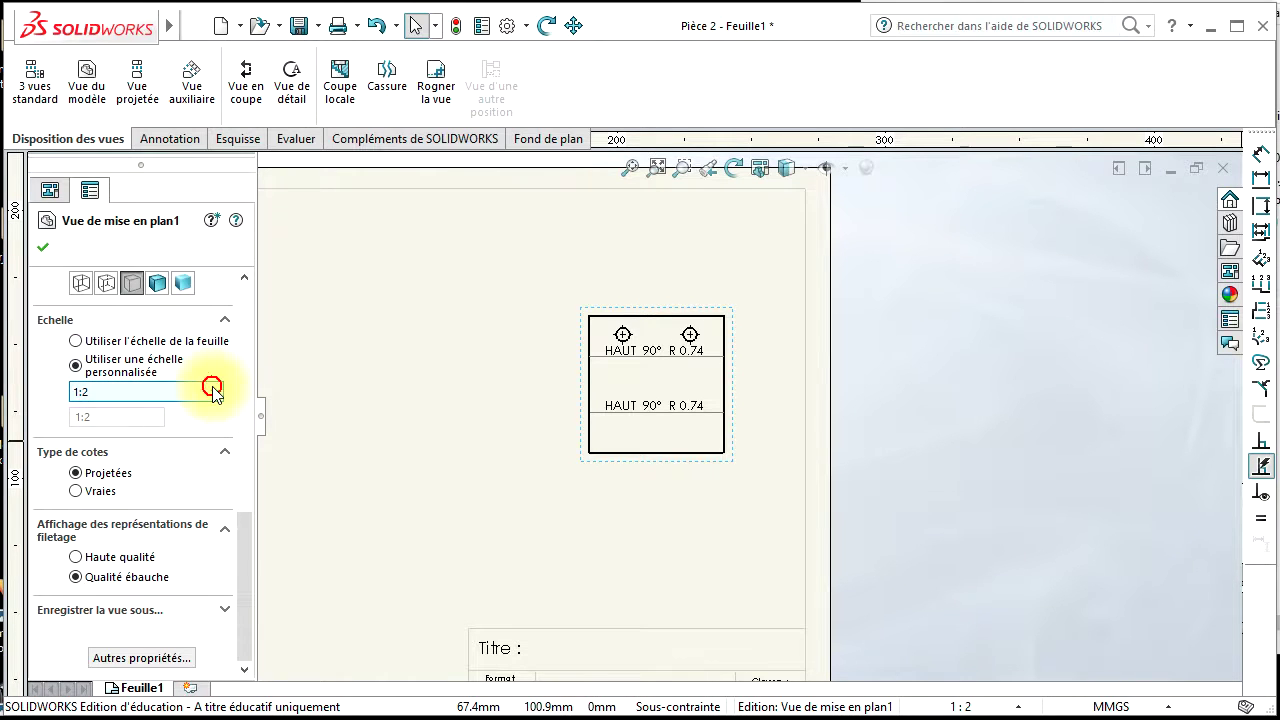
click(106, 423)
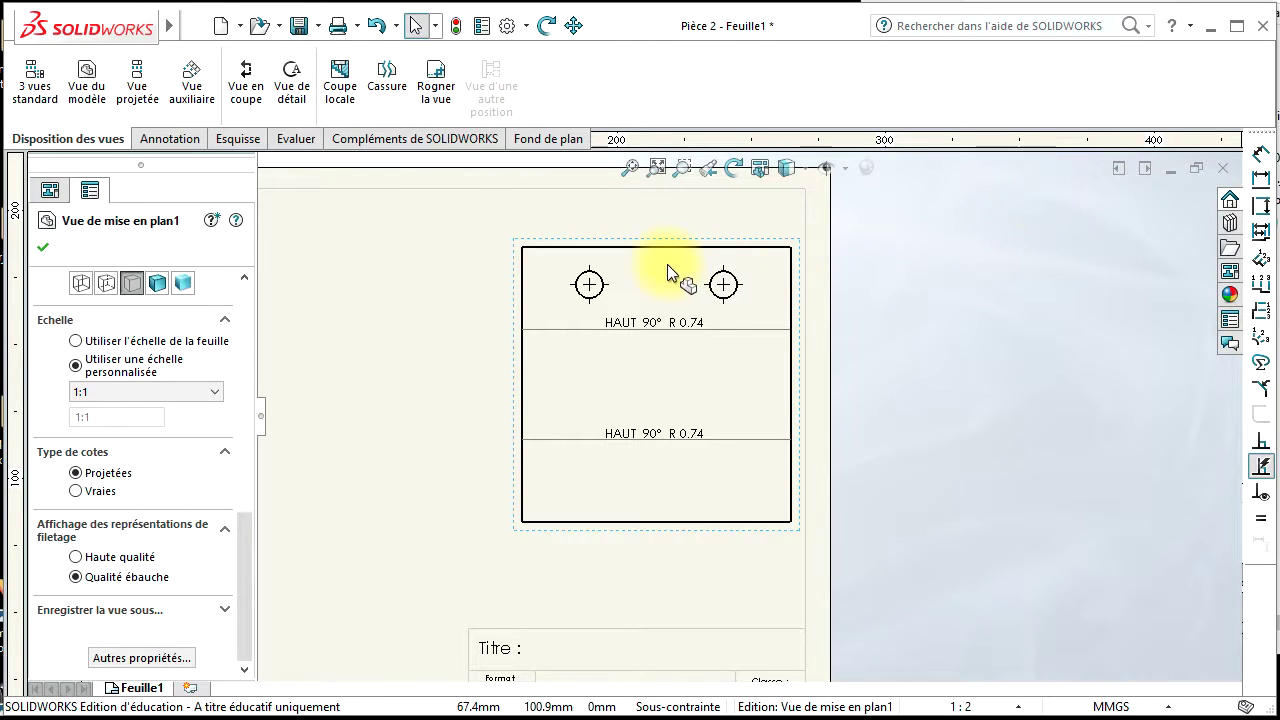
- Dimension the flat pattern's overall 100 width and 102.51 height
click(1262, 158)
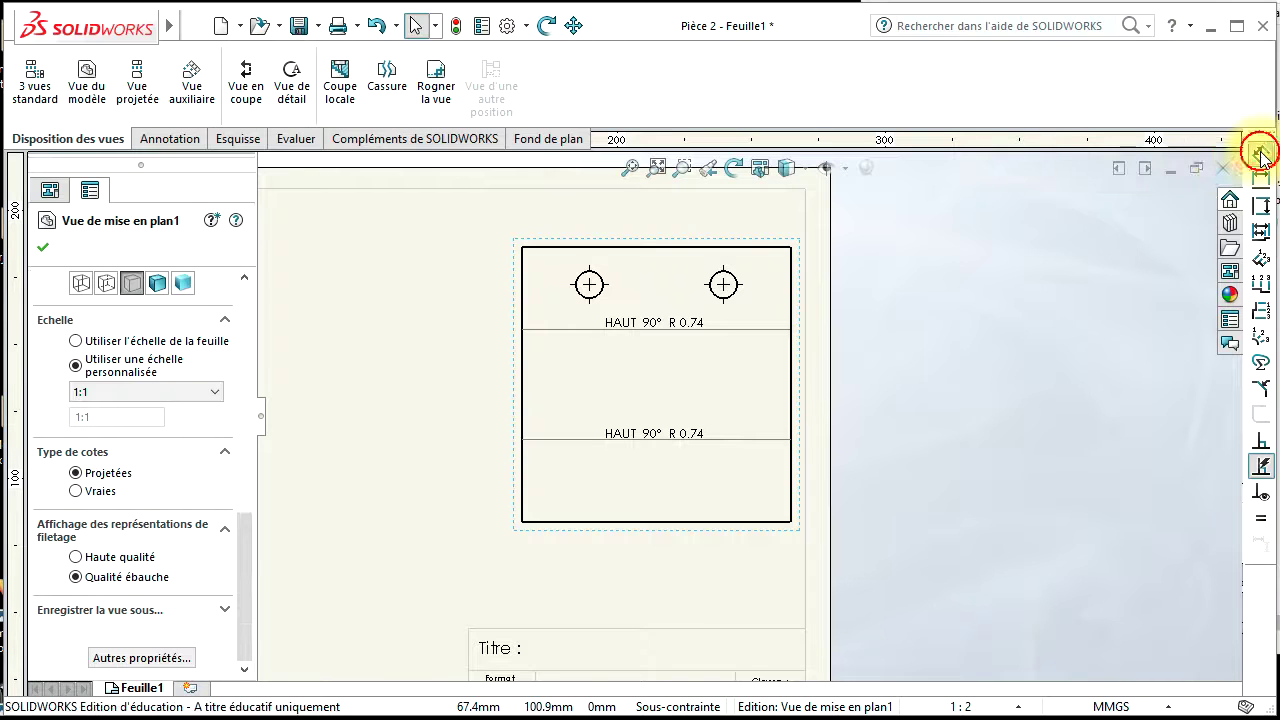
click(665, 248)
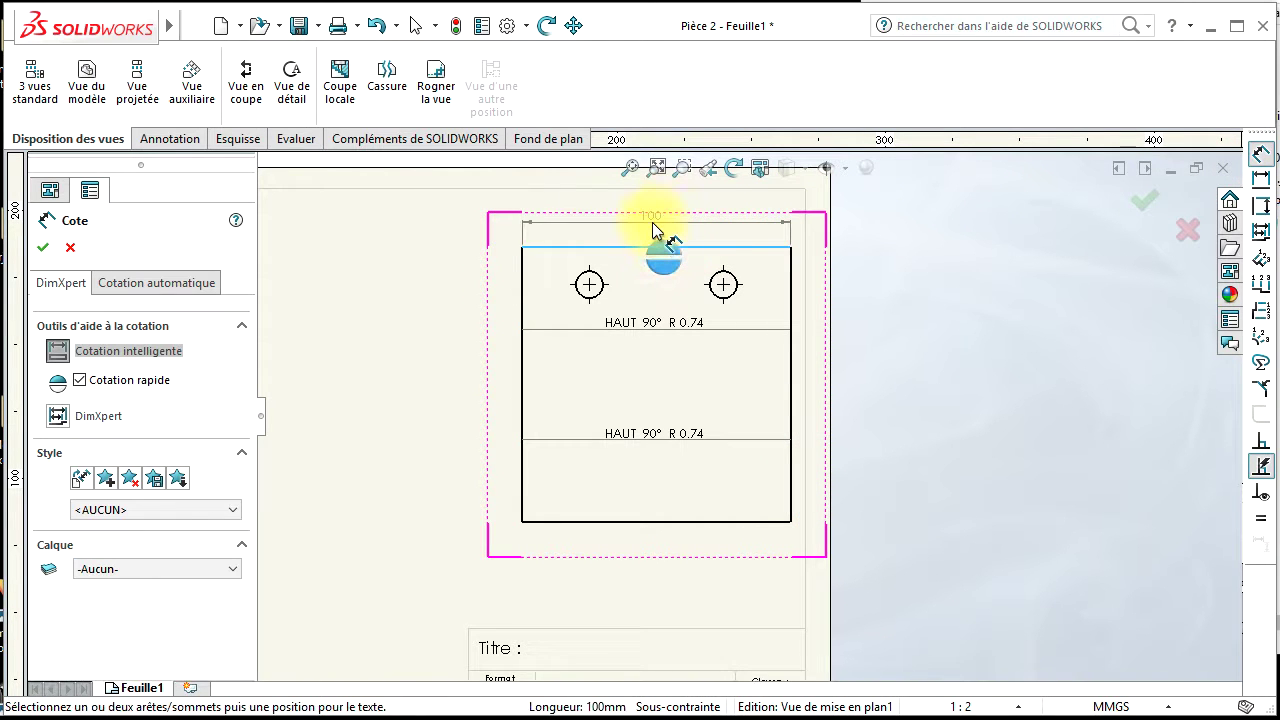
click(649, 224)
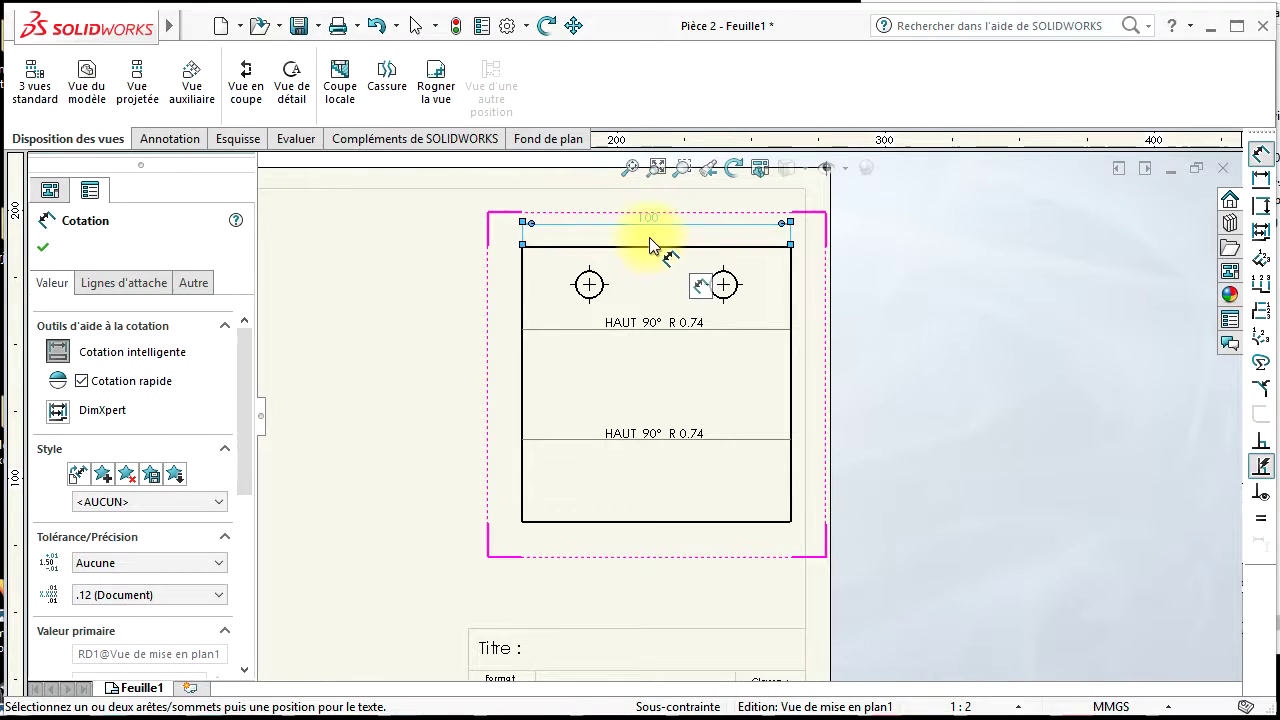
click(522, 405)
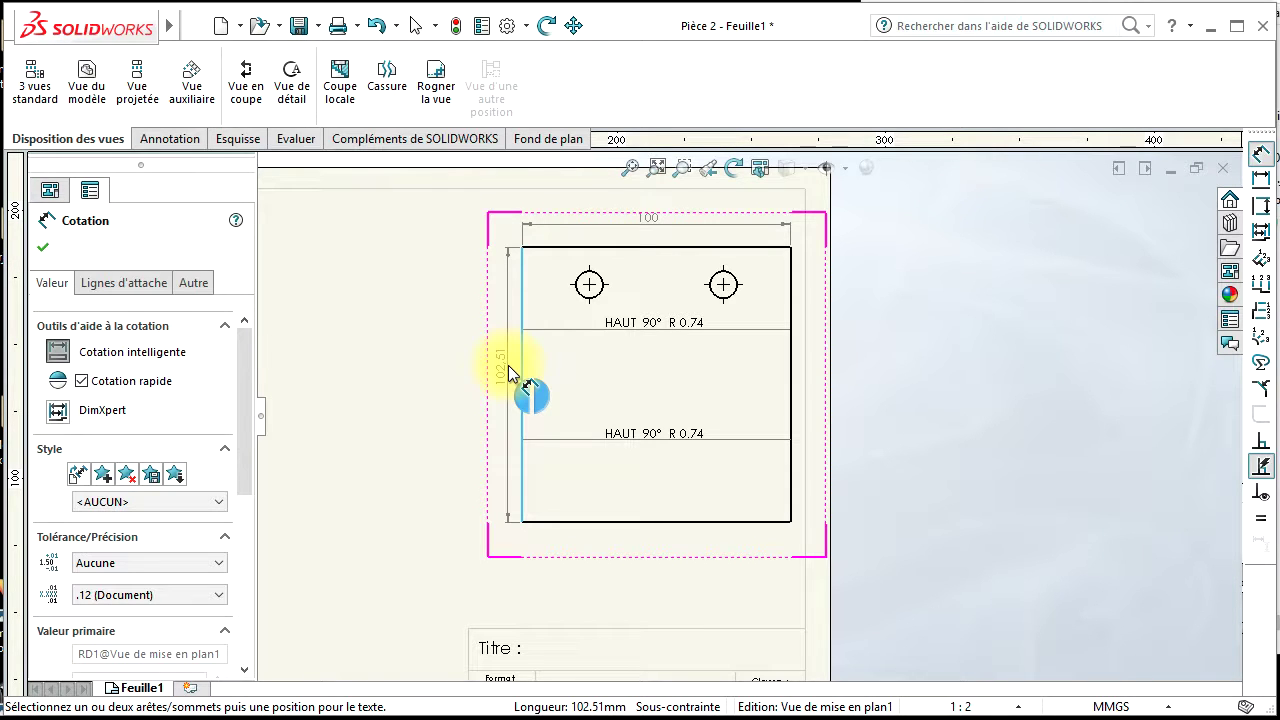
click(508, 365)
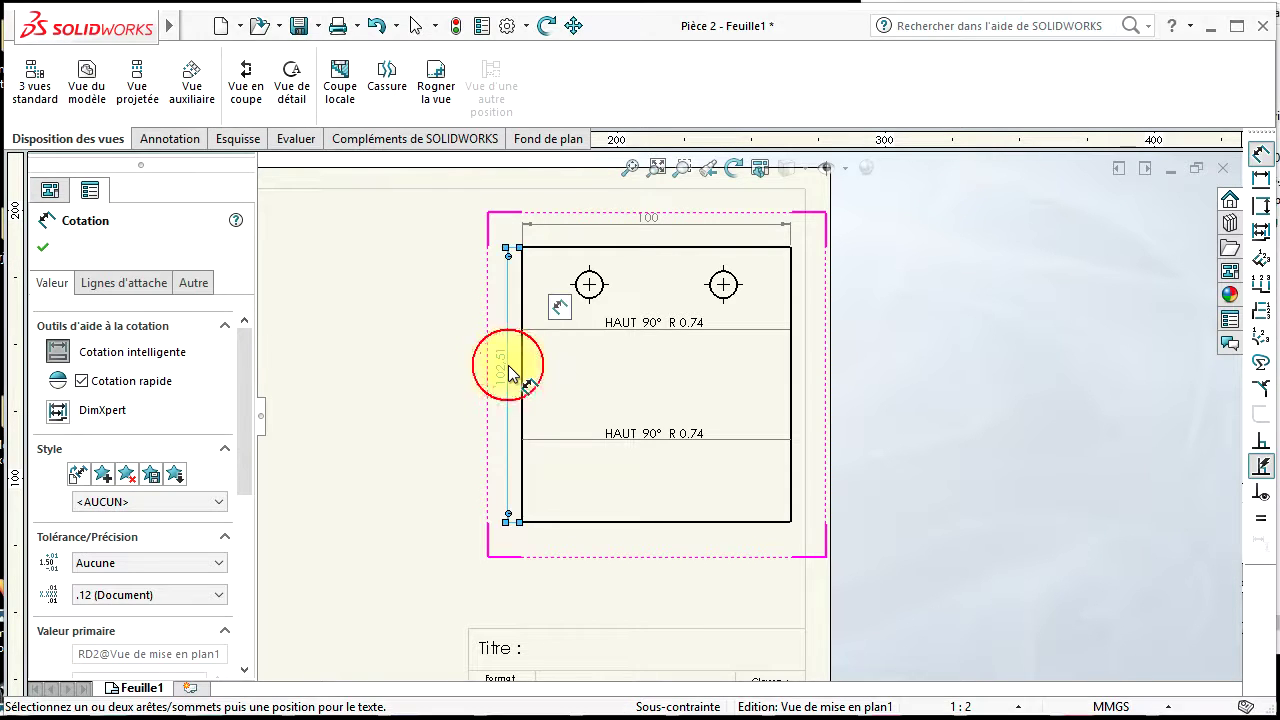
click(1261, 153)
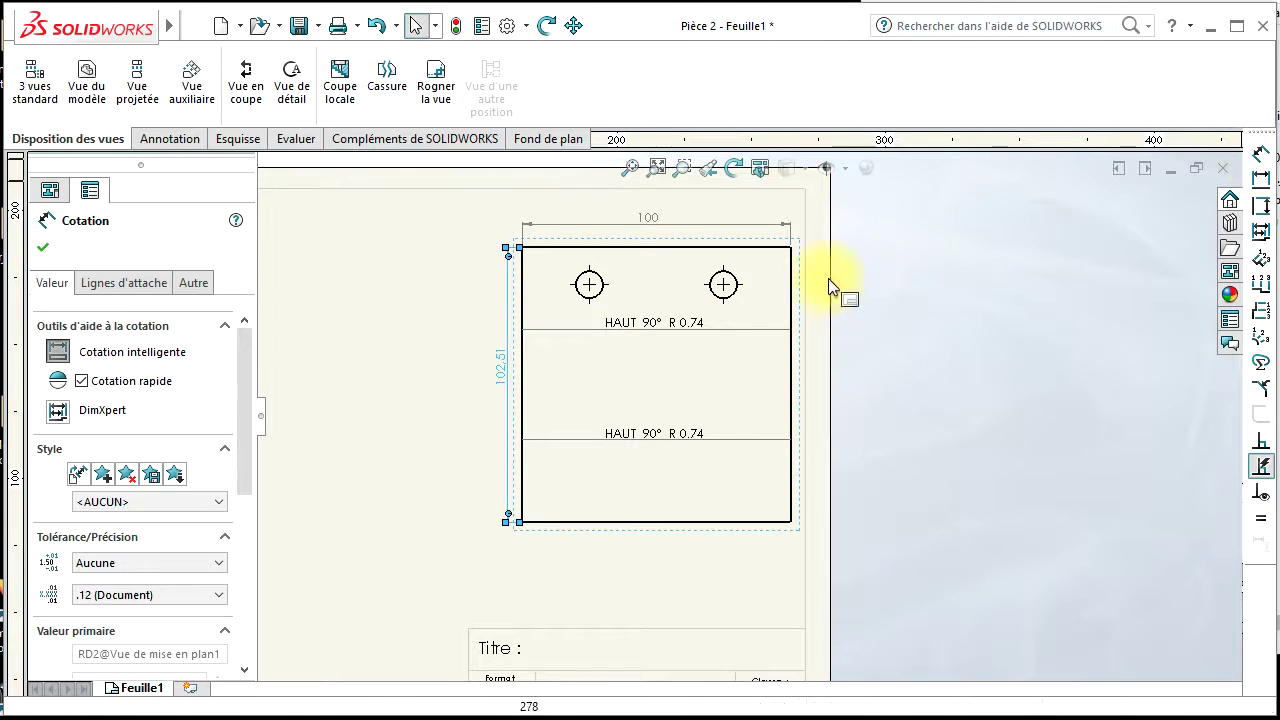
- Add Ø10 diameter callouts to both holes
click(734, 296)
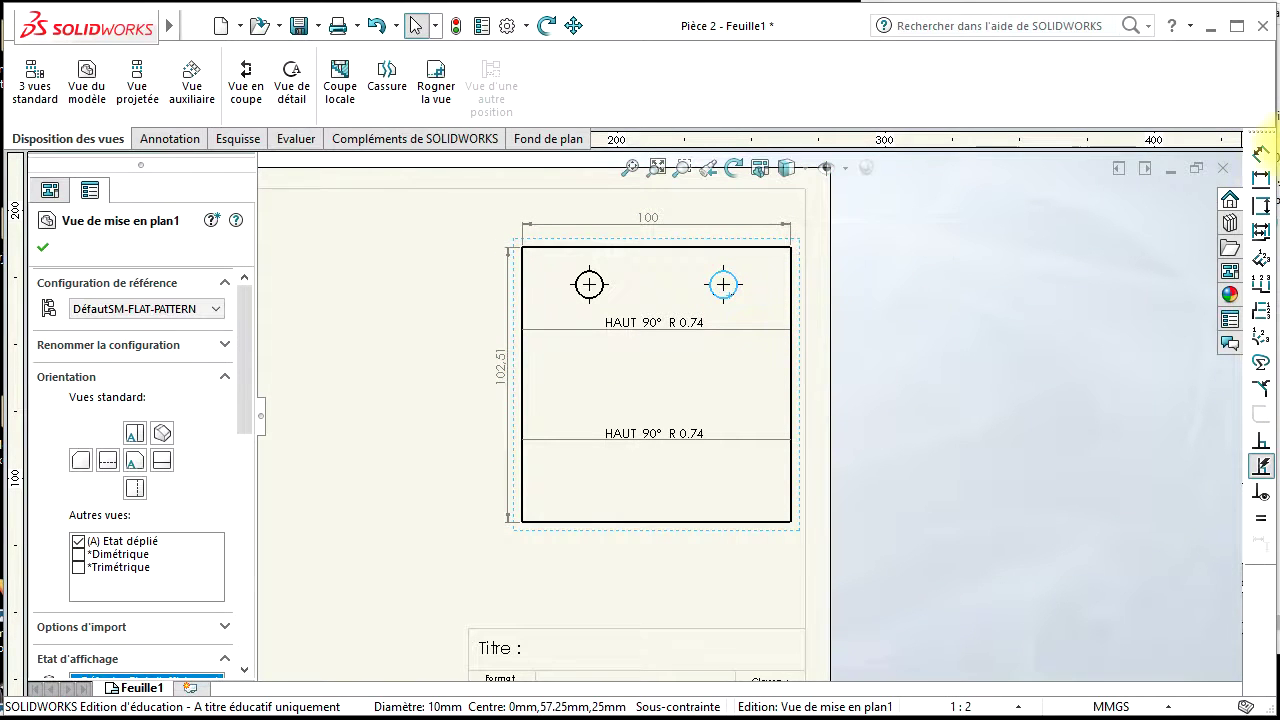
click(1261, 153)
click(734, 296)
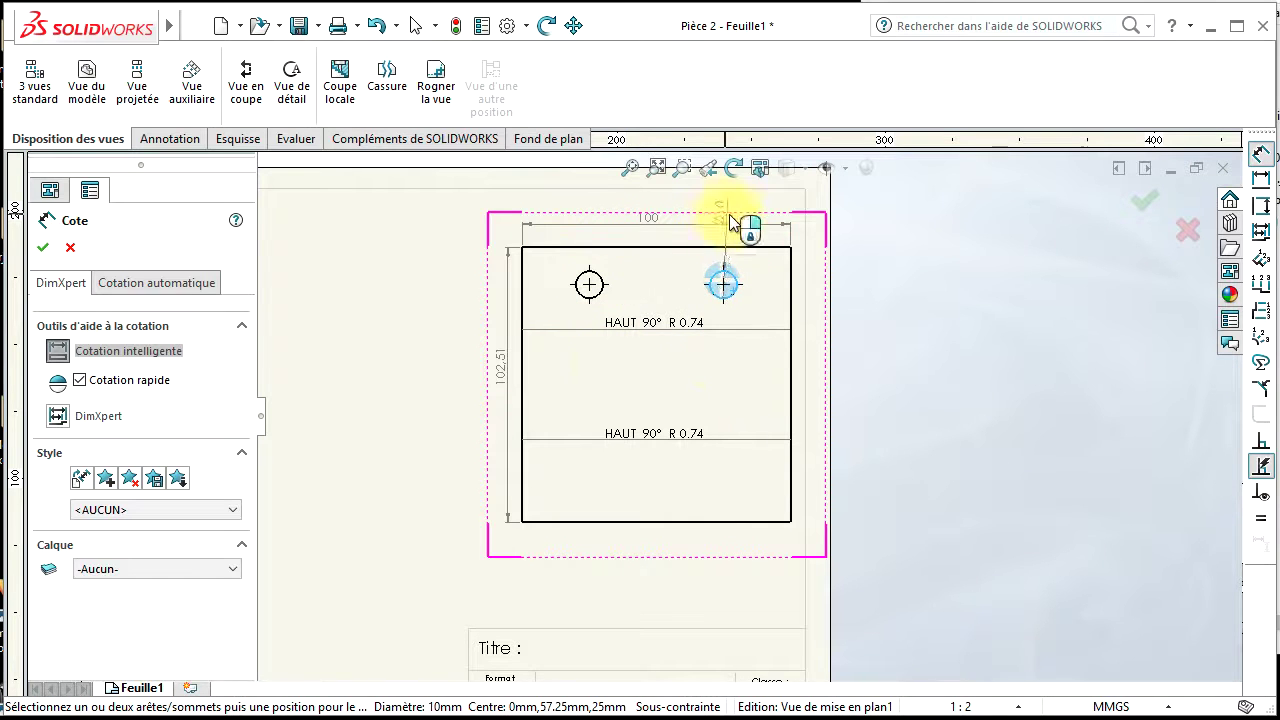
click(752, 353)
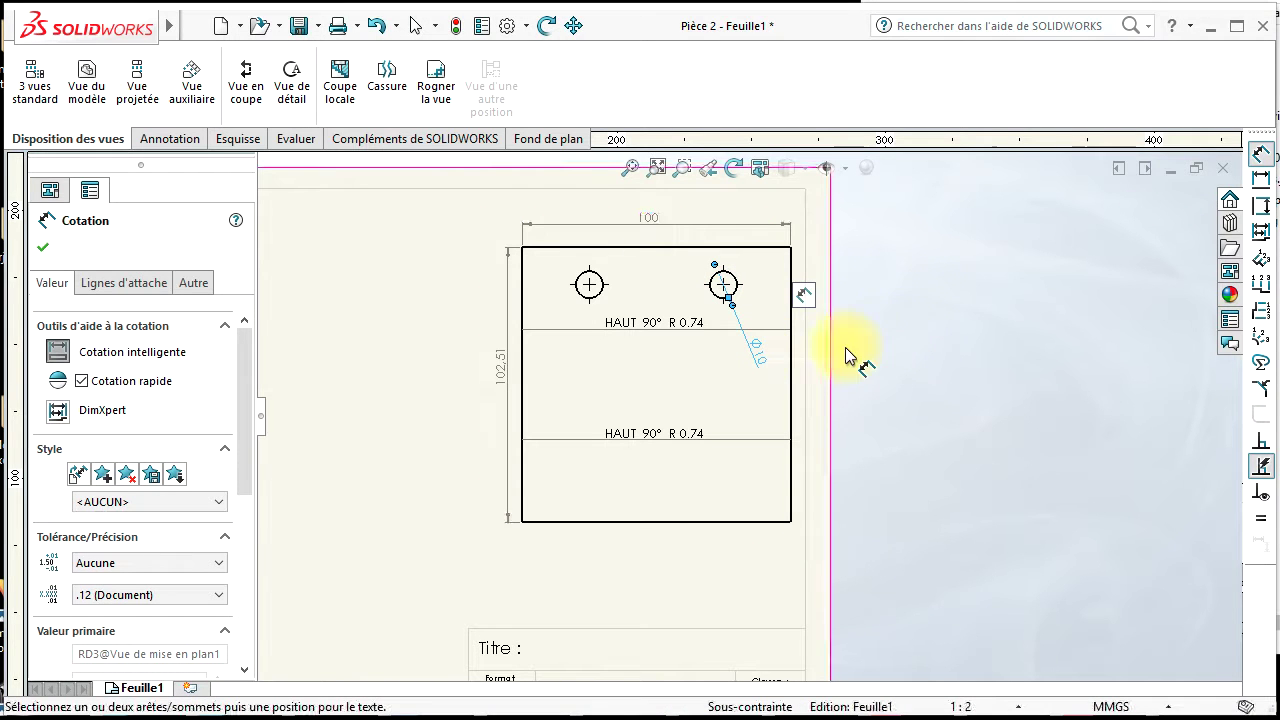
click(600, 294)
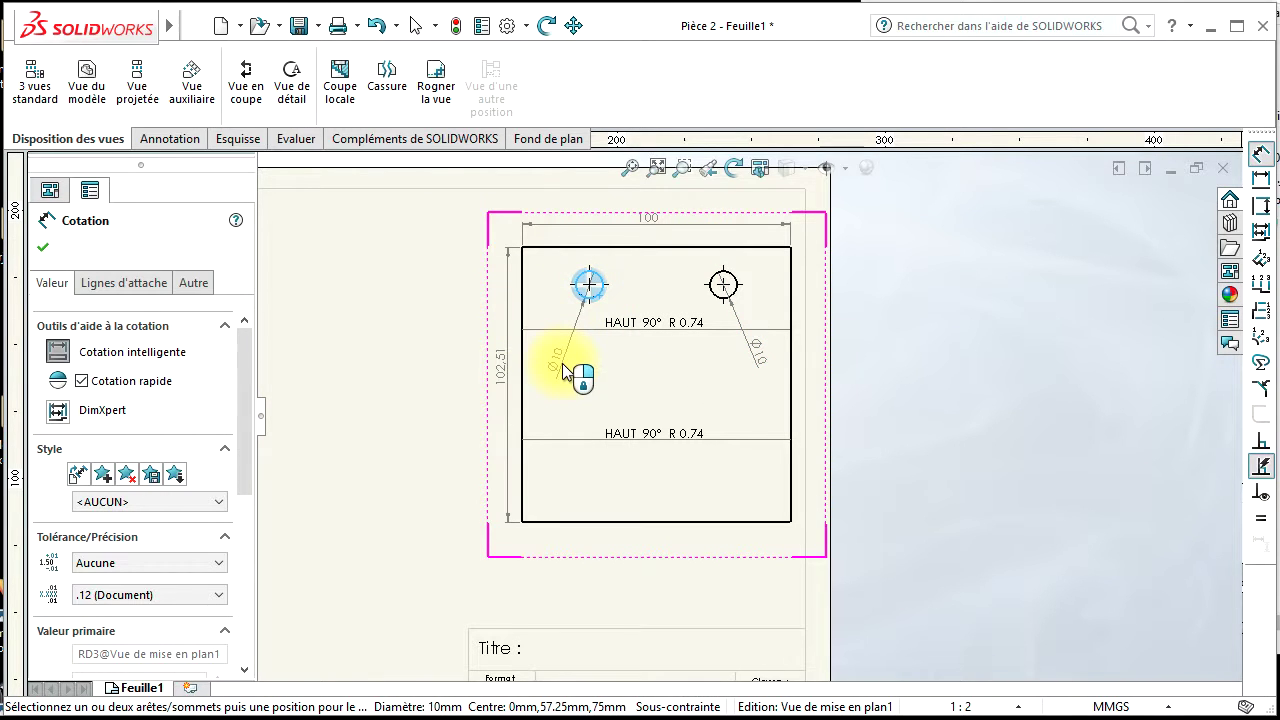
click(563, 369)
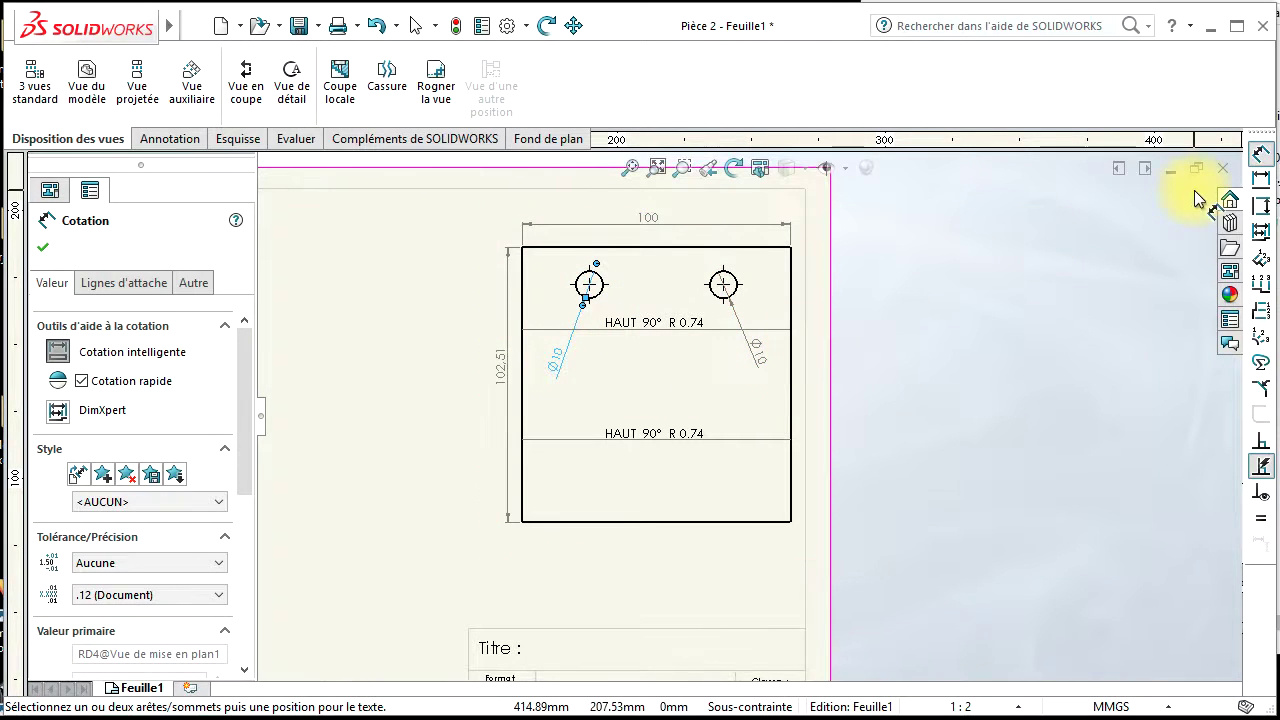
- Locate the holes: 25 from the left and right edges and 14 down from the top
click(590, 290)
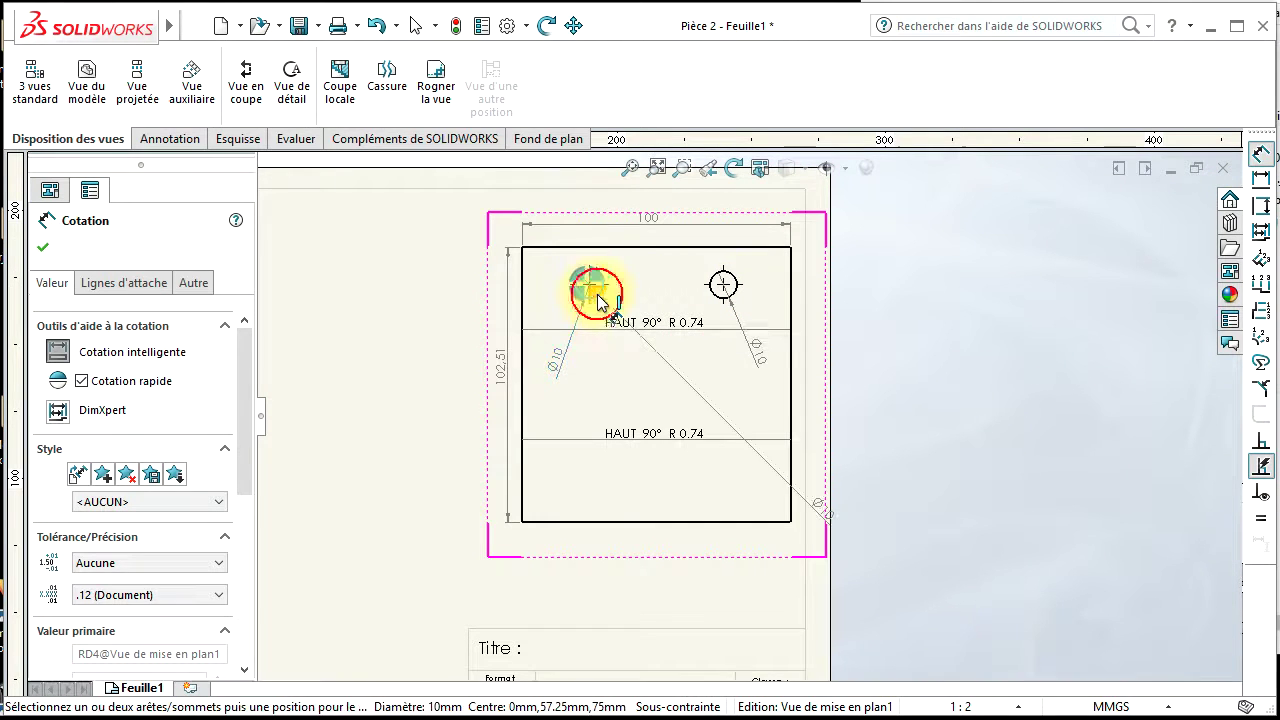
click(521, 305)
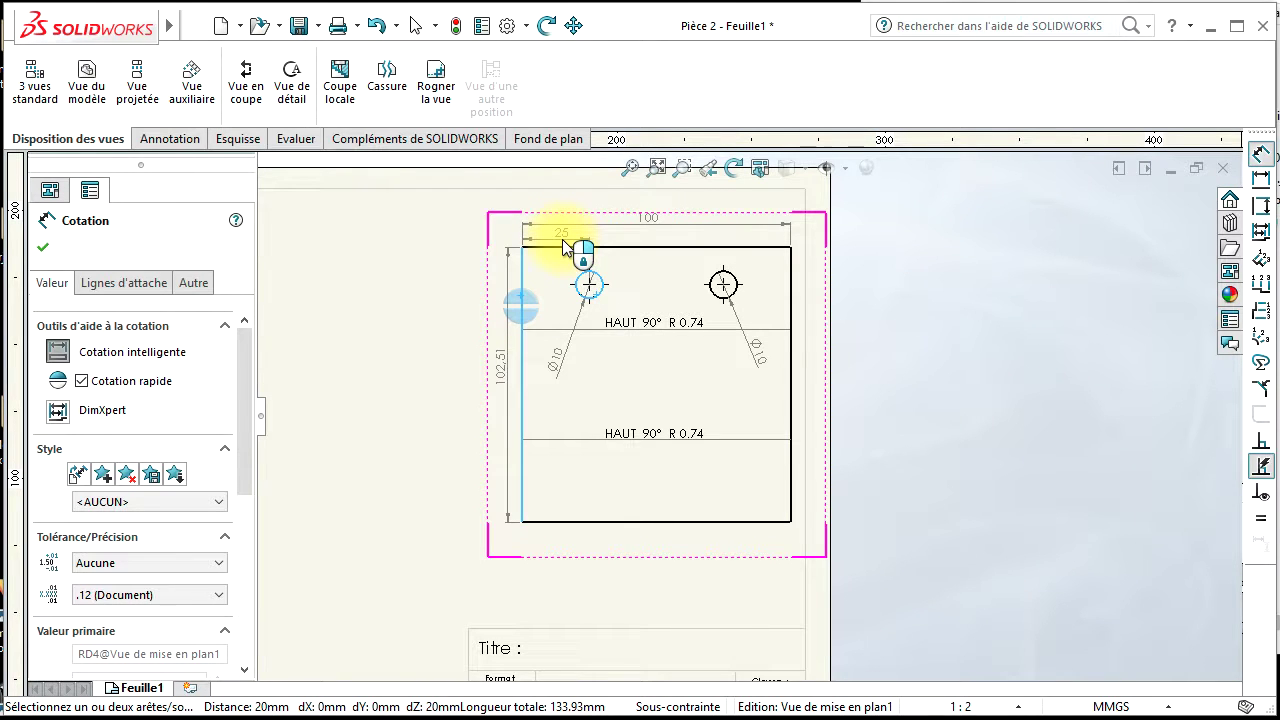
click(562, 239)
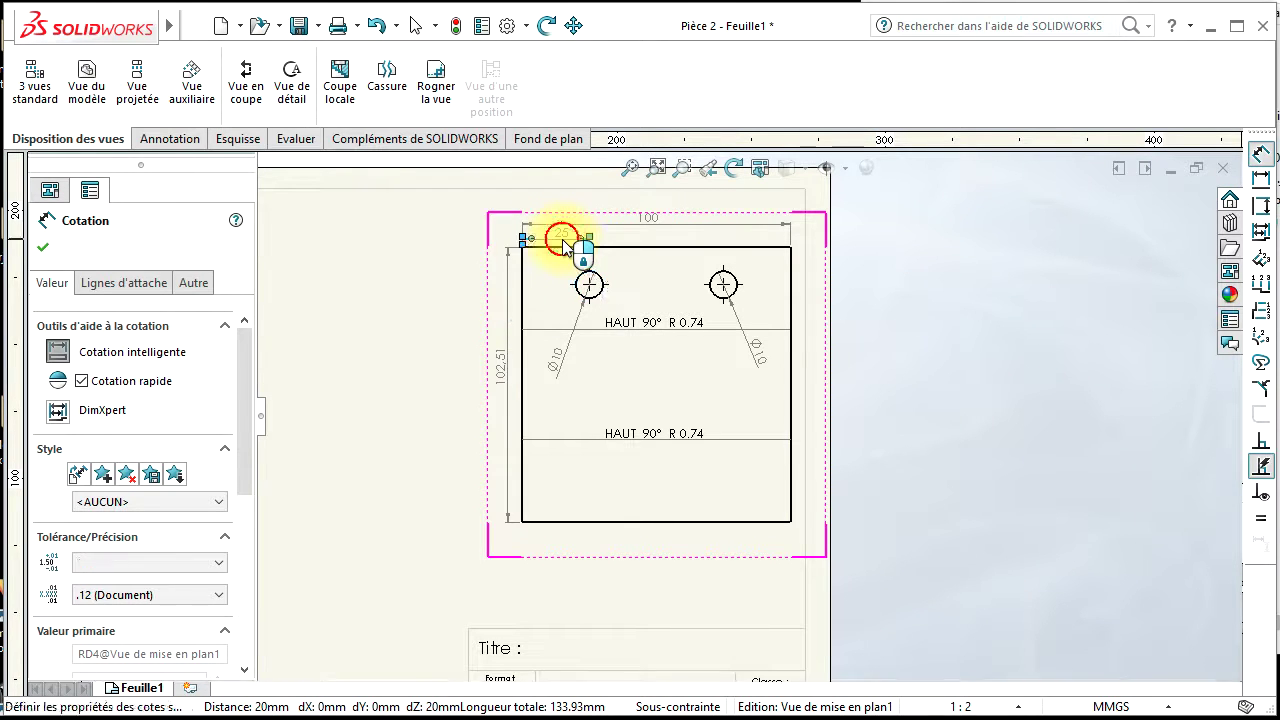
click(735, 290)
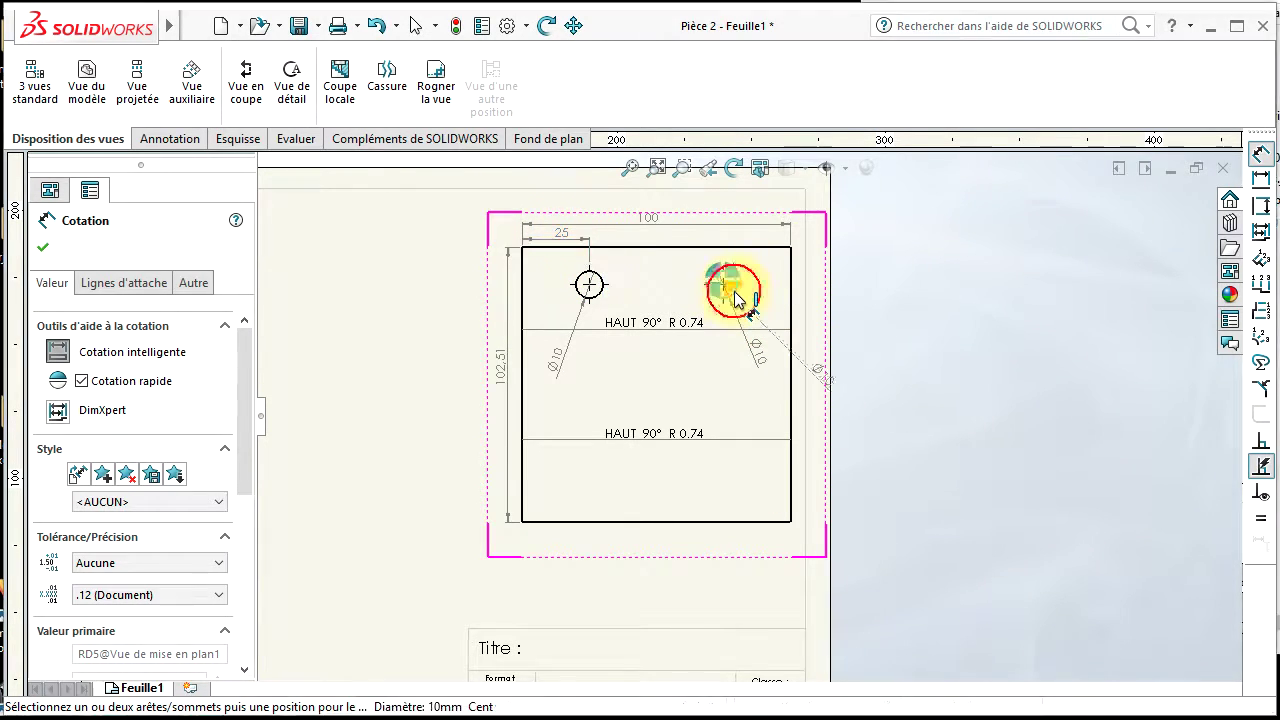
click(790, 298)
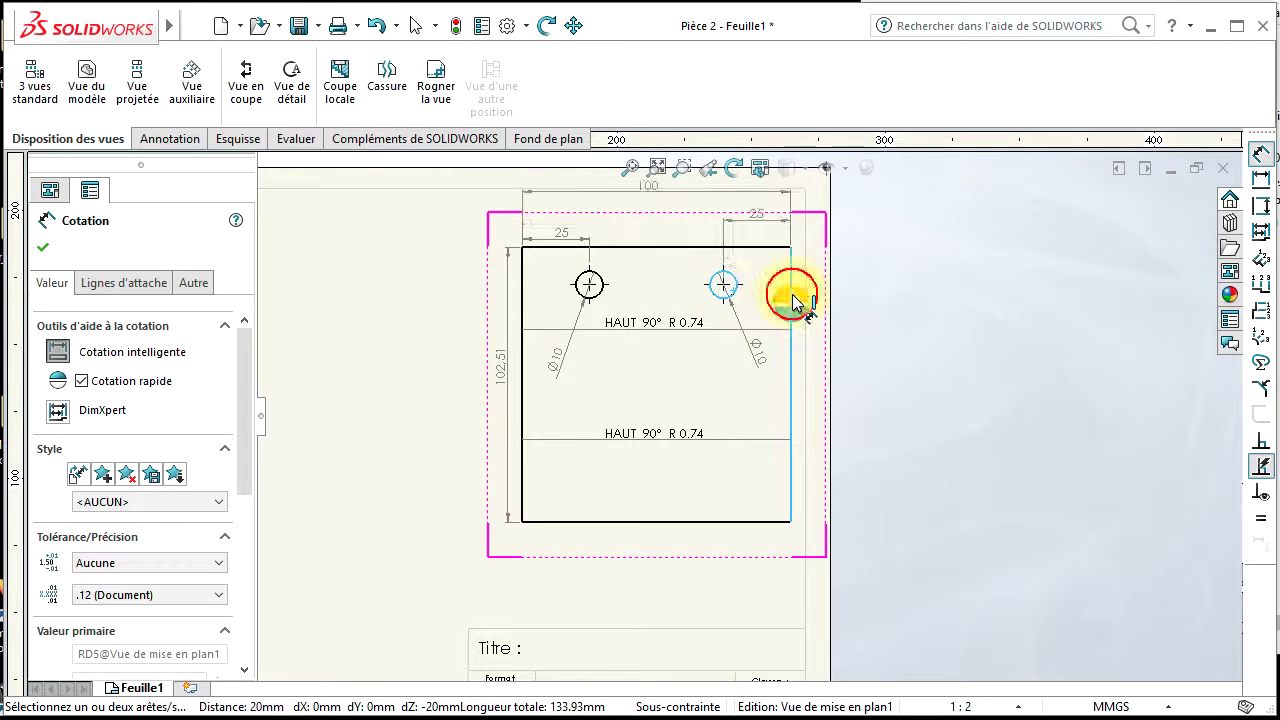
click(752, 242)
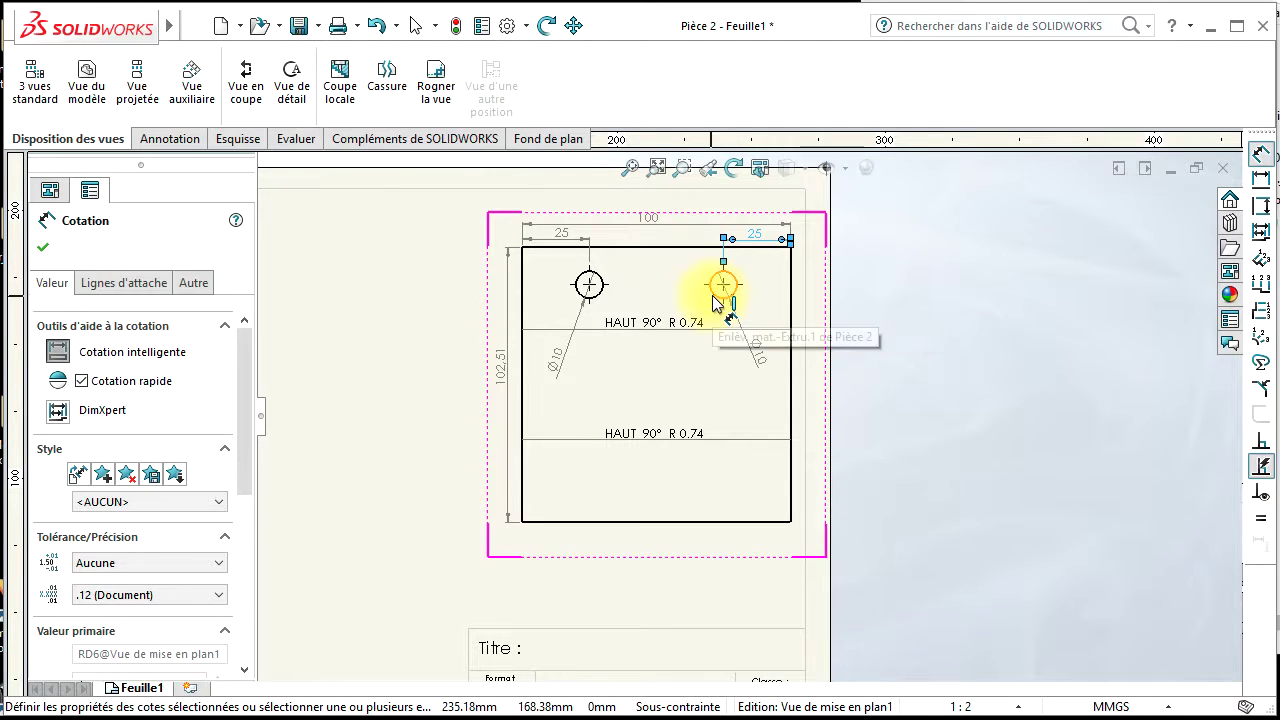
click(720, 299)
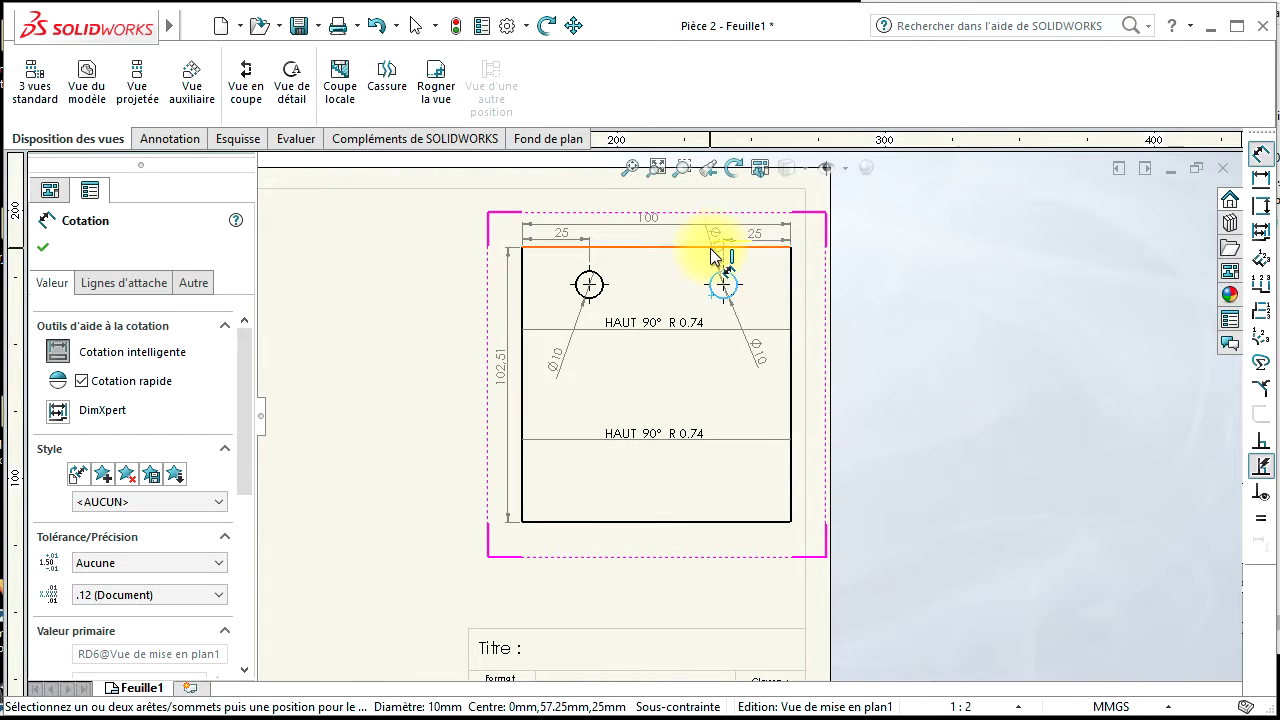
click(711, 247)
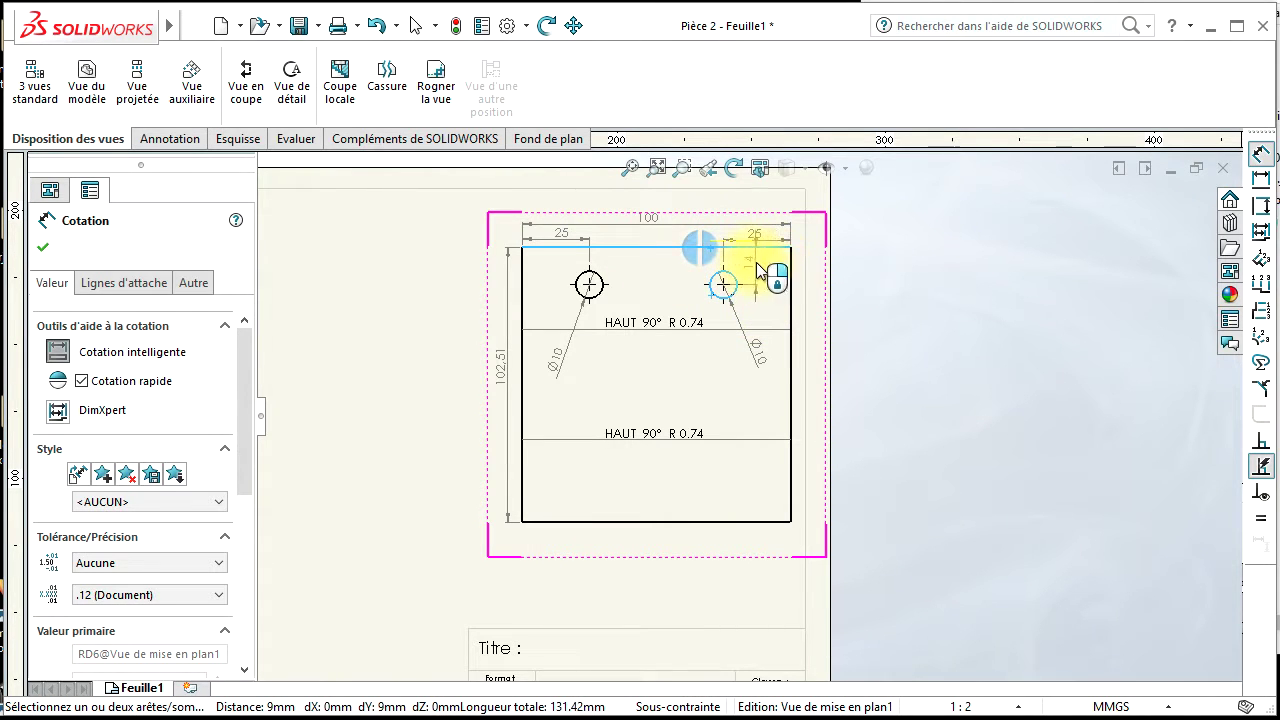
click(668, 262)
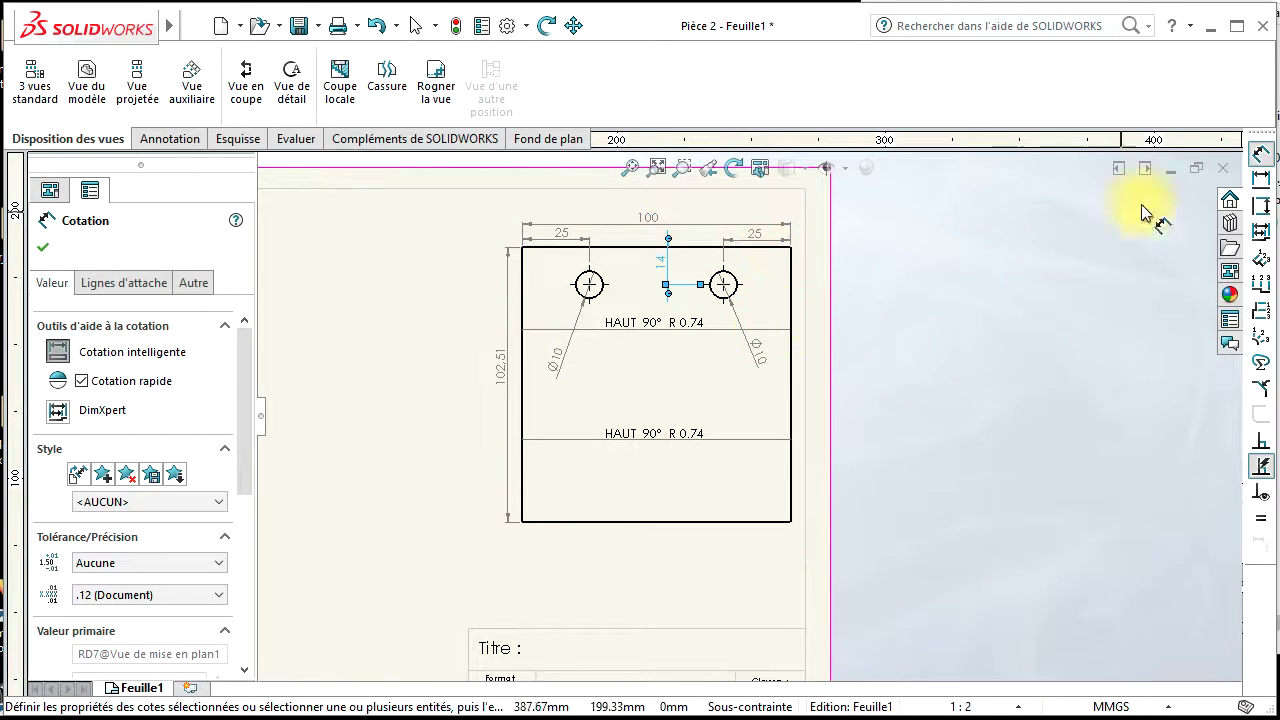
- Dimension both bend lines 30.63 from the top and bottom edges
click(769, 330)
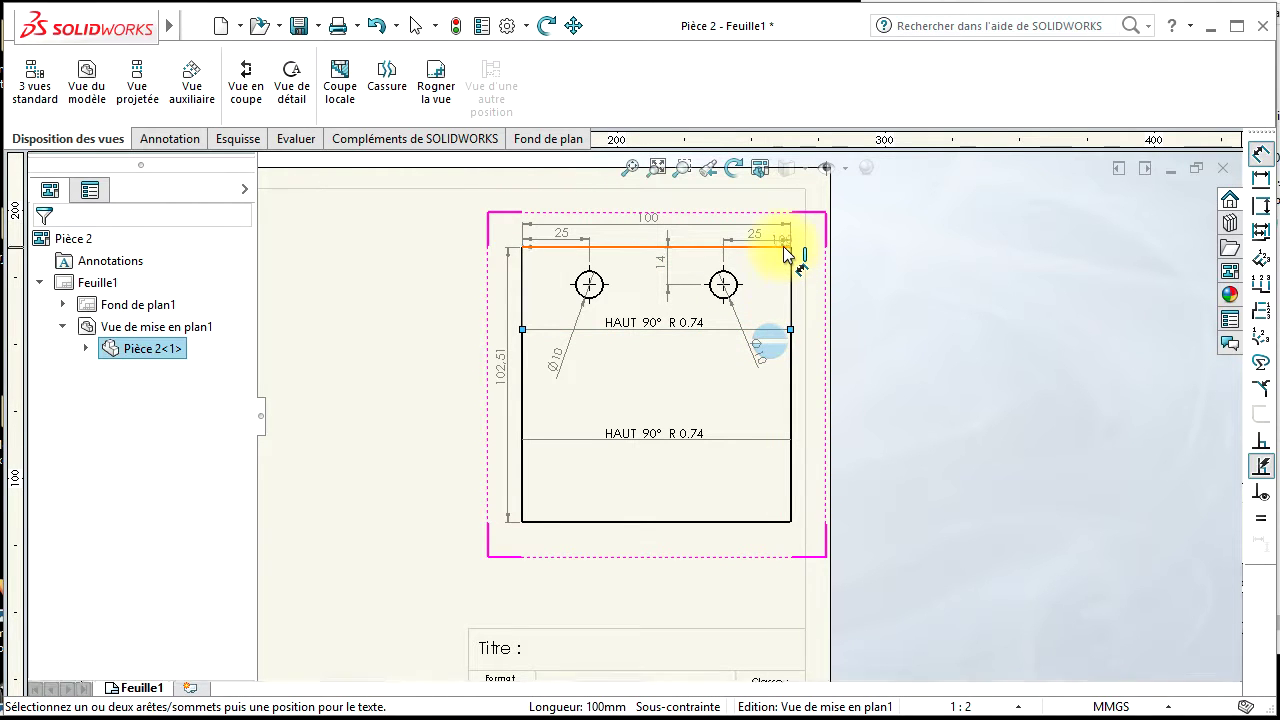
click(783, 248)
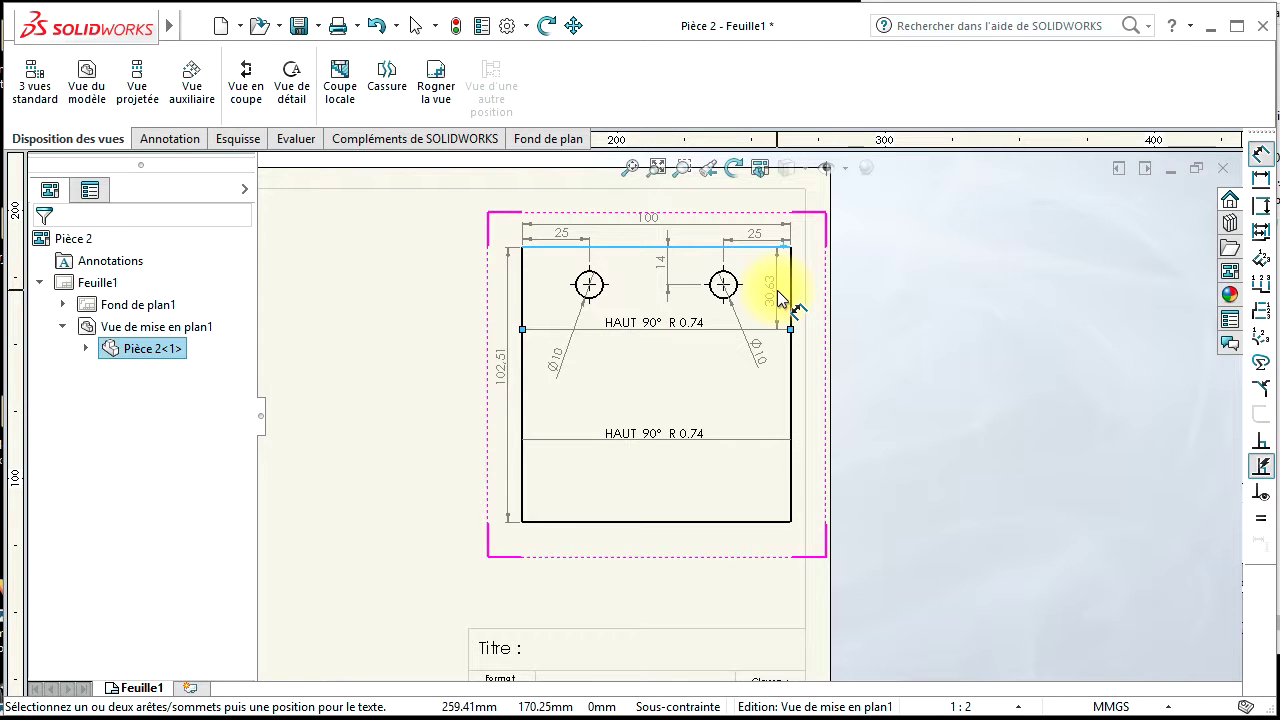
click(779, 295)
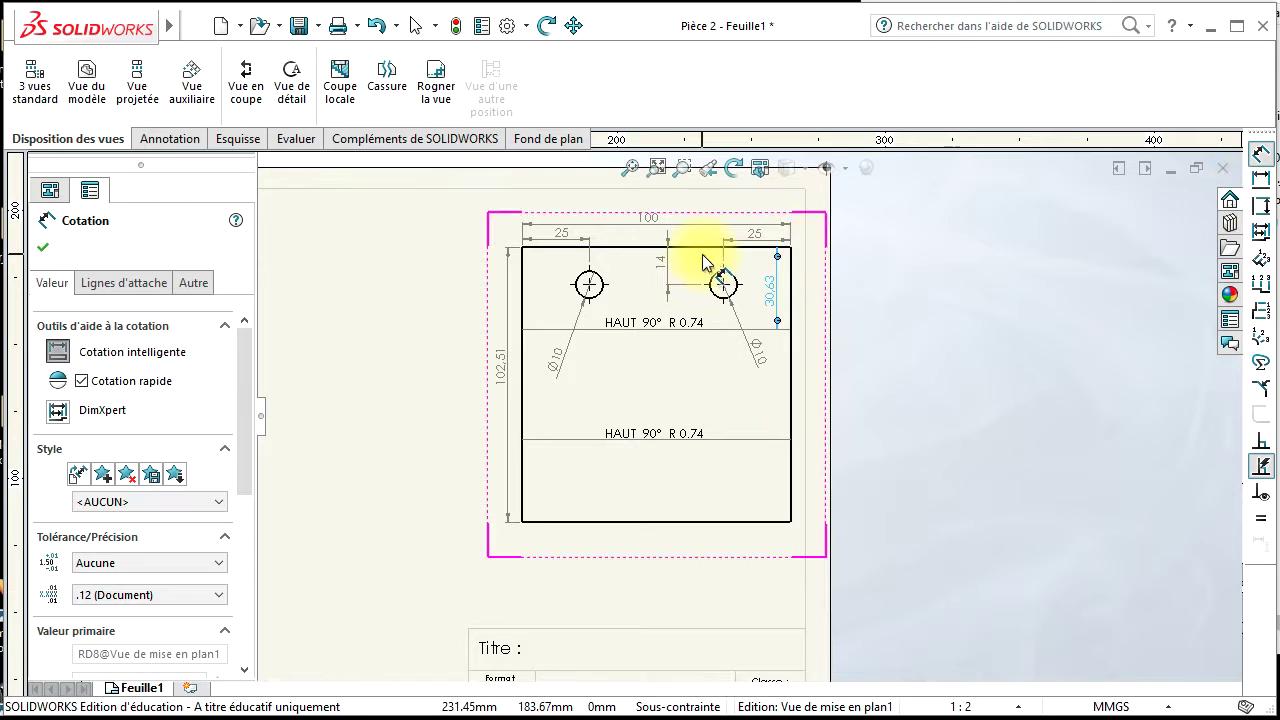
click(733, 440)
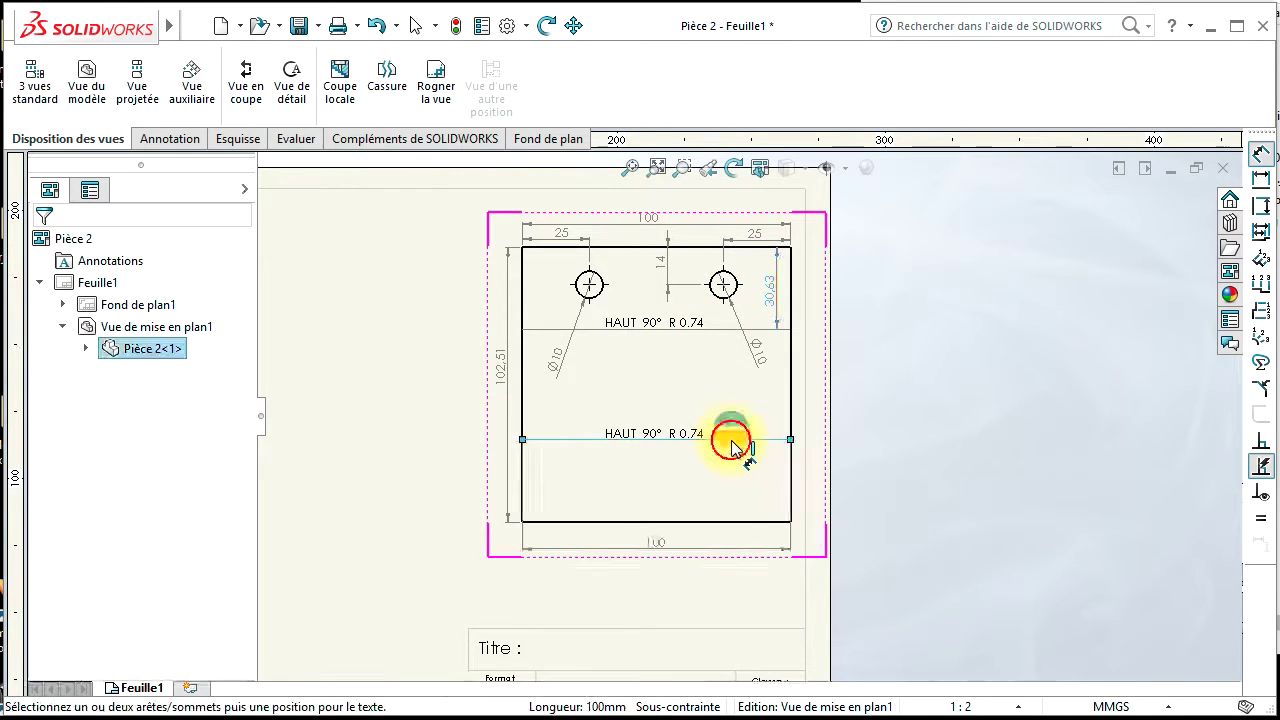
click(731, 521)
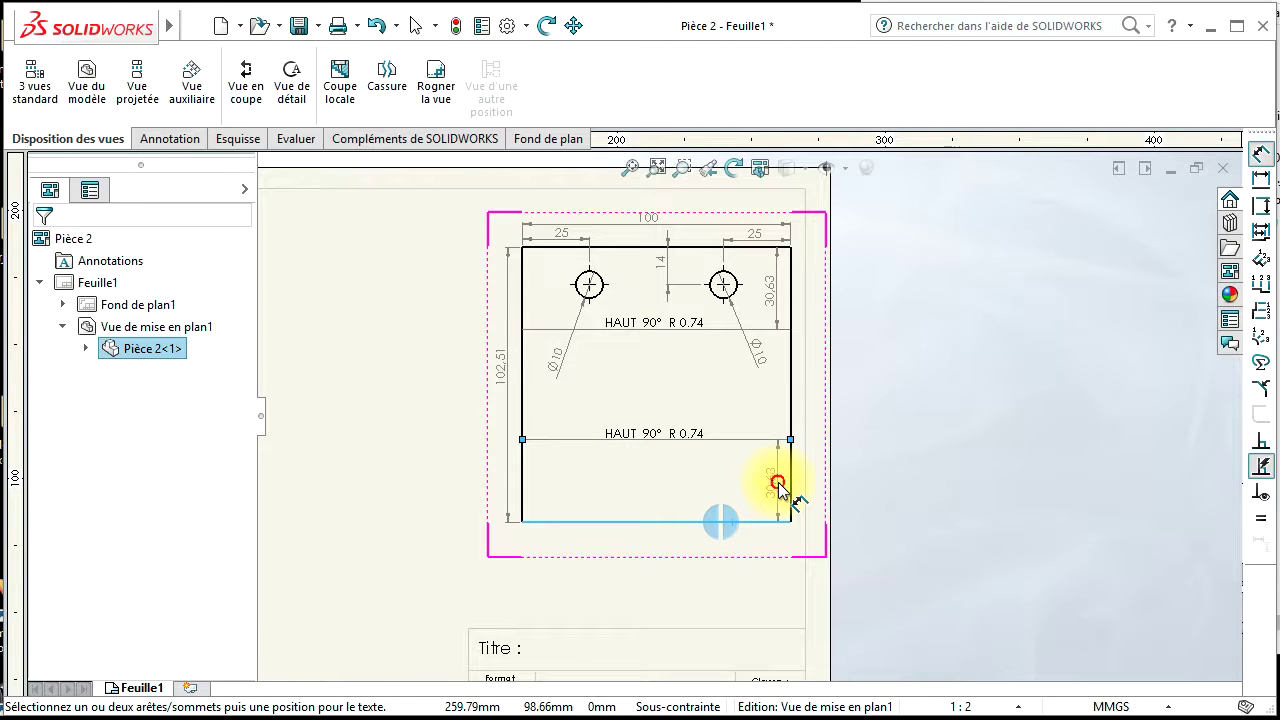
click(778, 487)
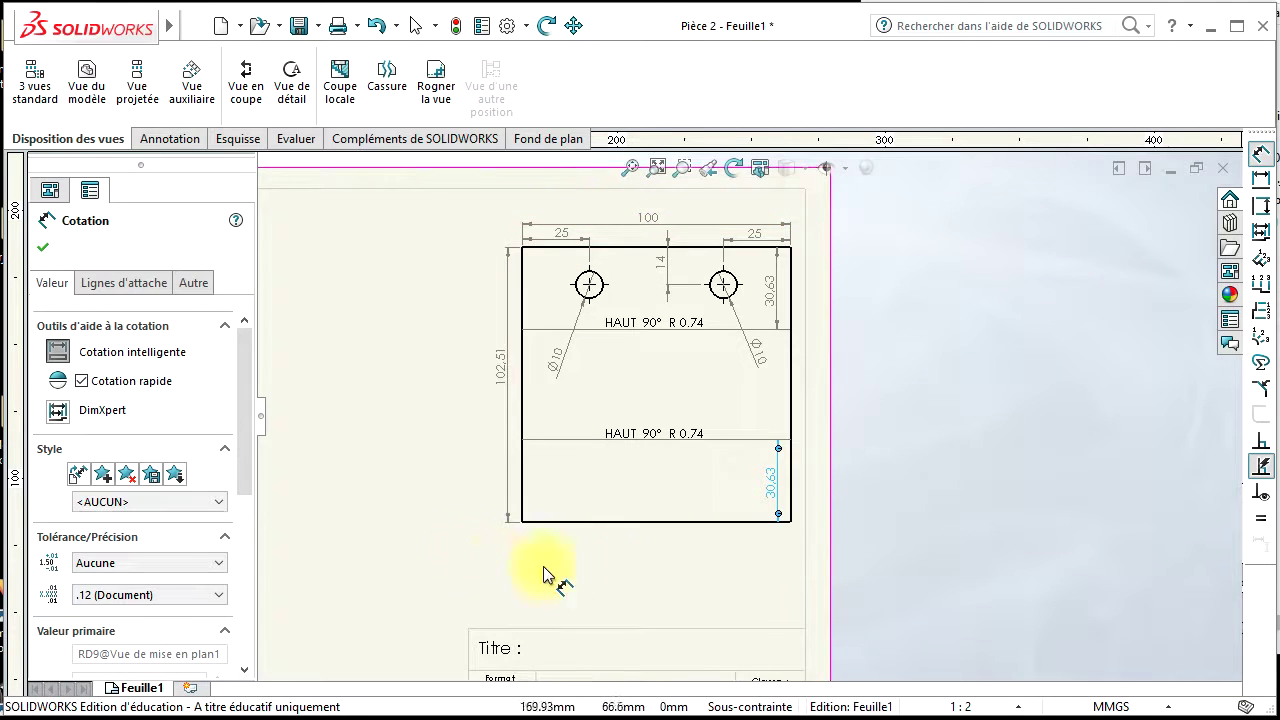
- Fit the sheet and start a new model view from Pièce 2.SLDPRT
scroll(488, 420, down, 1)
scroll(520, 440, down, 2)
key(f)
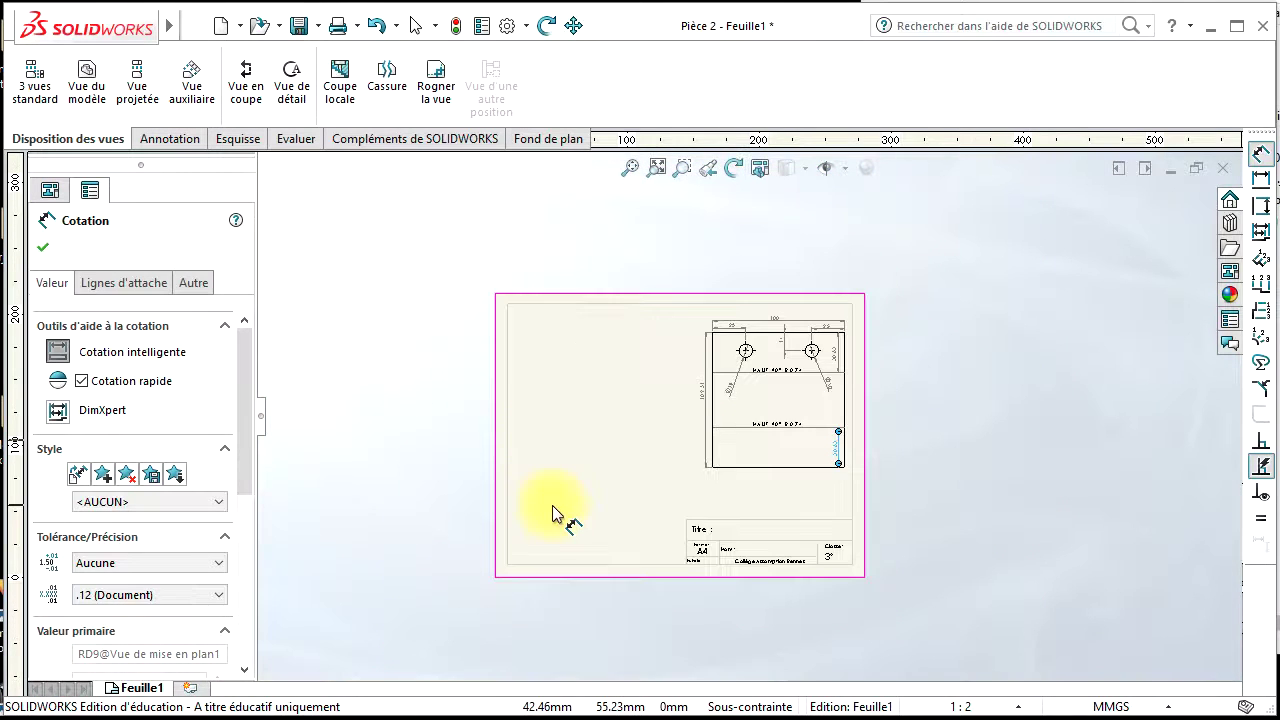
scroll(575, 464, down, 1)
scroll(616, 409, down, 1)
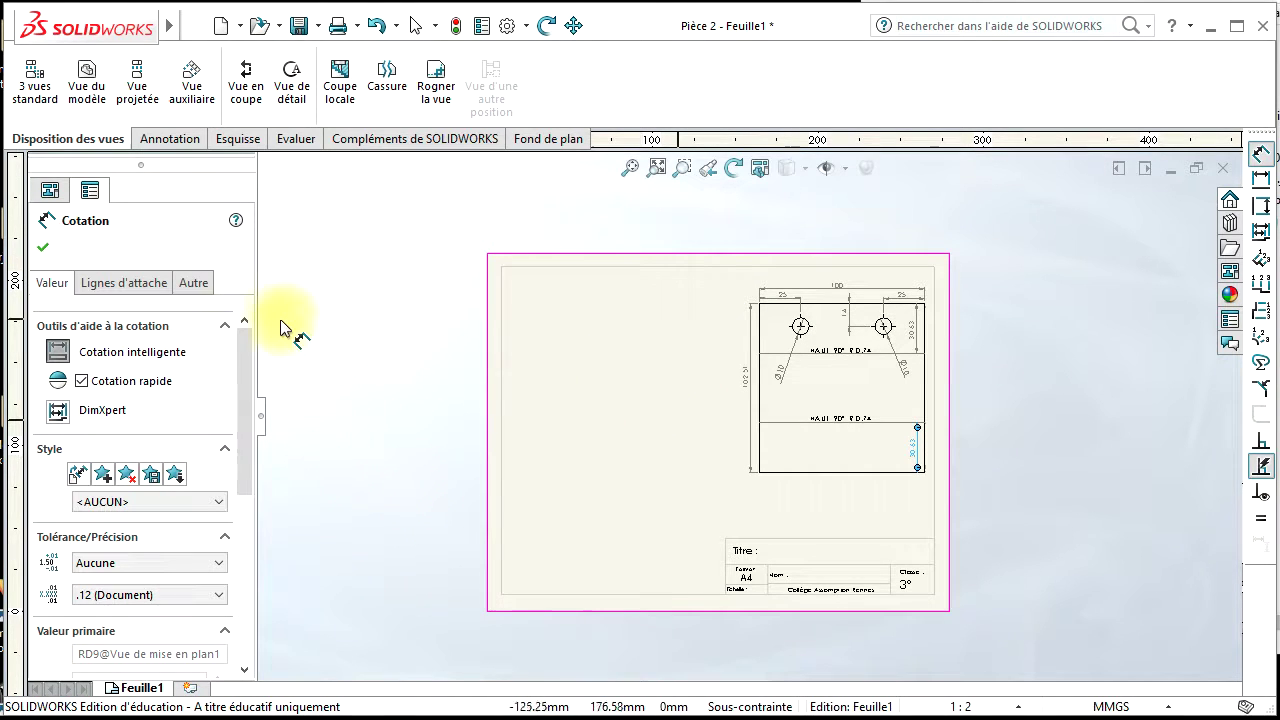
click(87, 100)
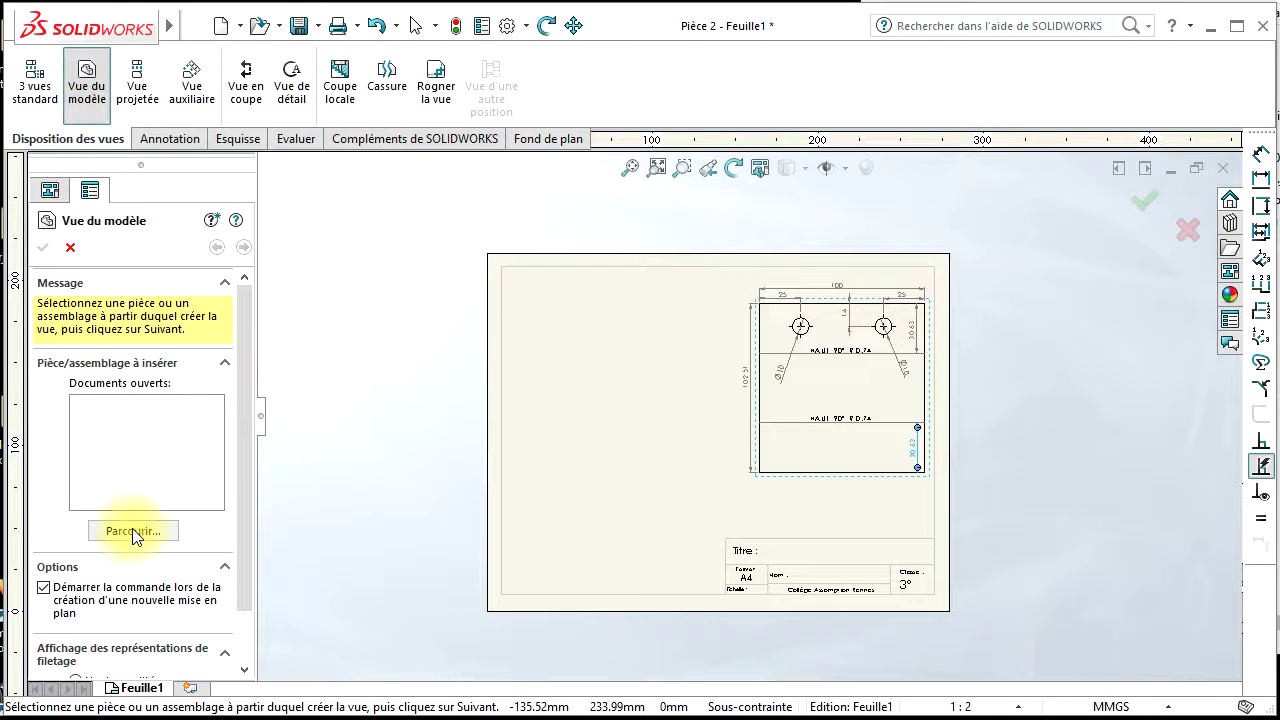
click(36, 84)
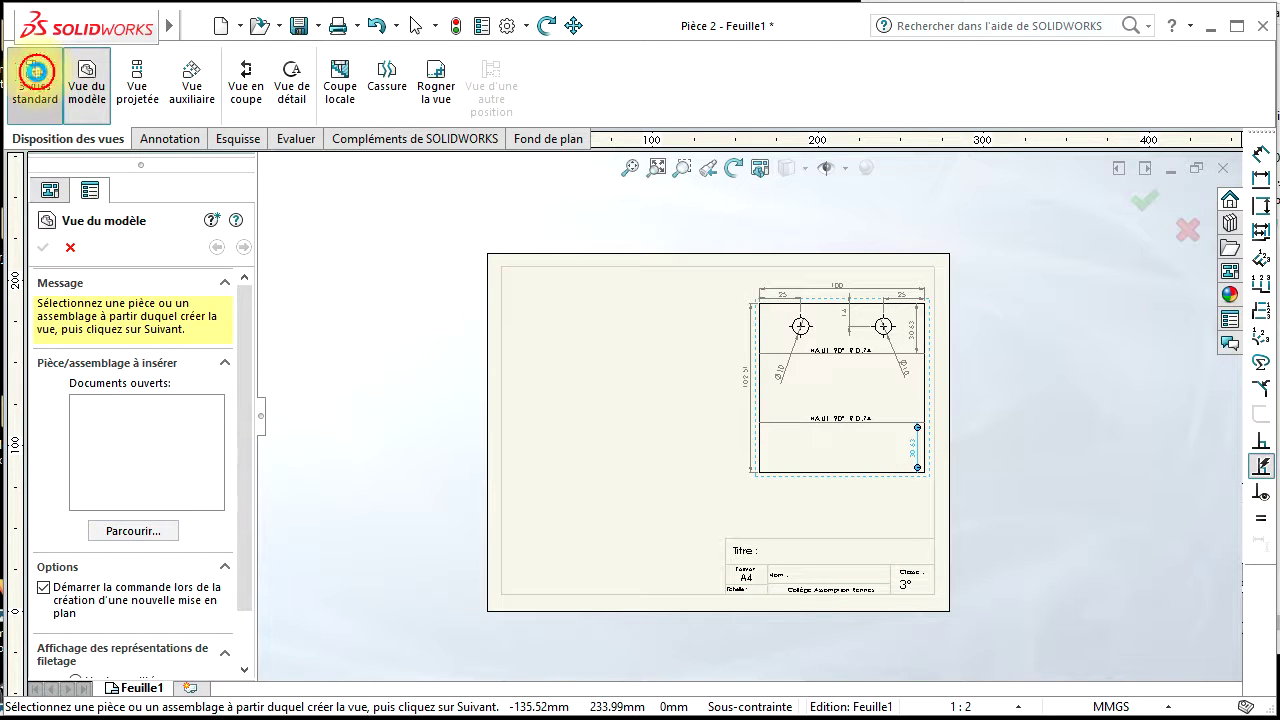
click(87, 85)
click(130, 530)
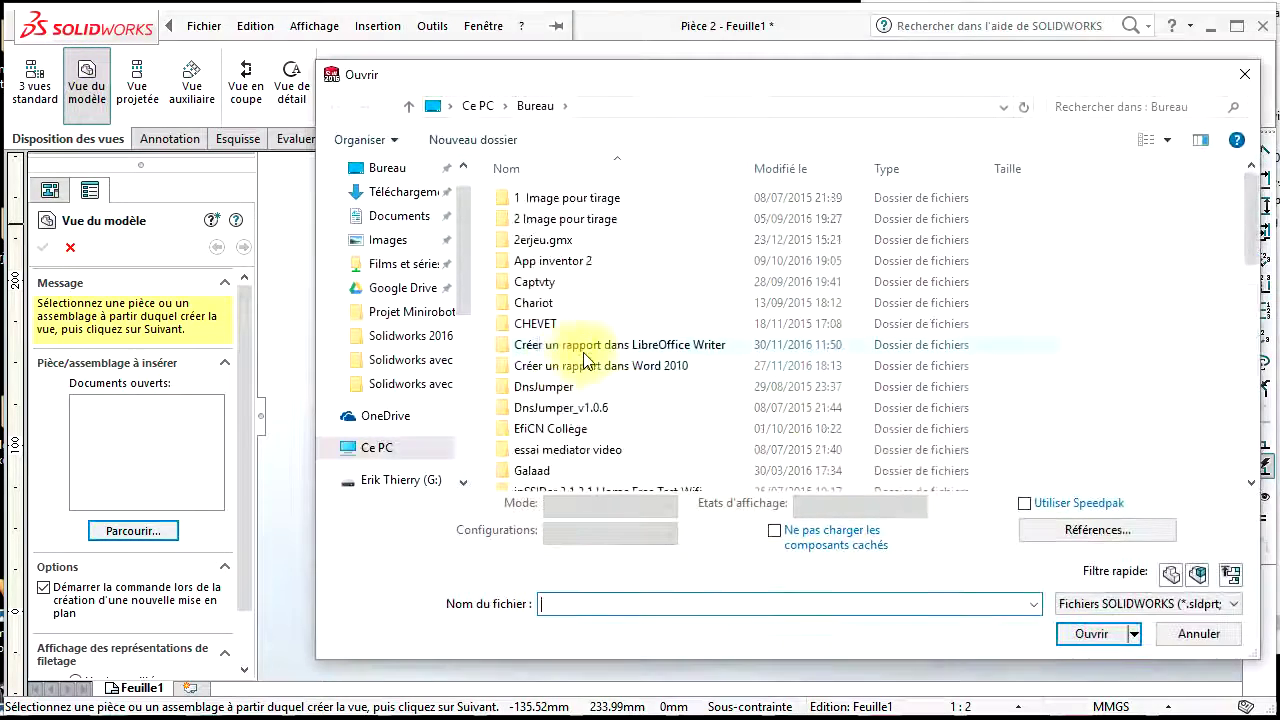
scroll(600, 400, down, 5)
double_click(578, 375)
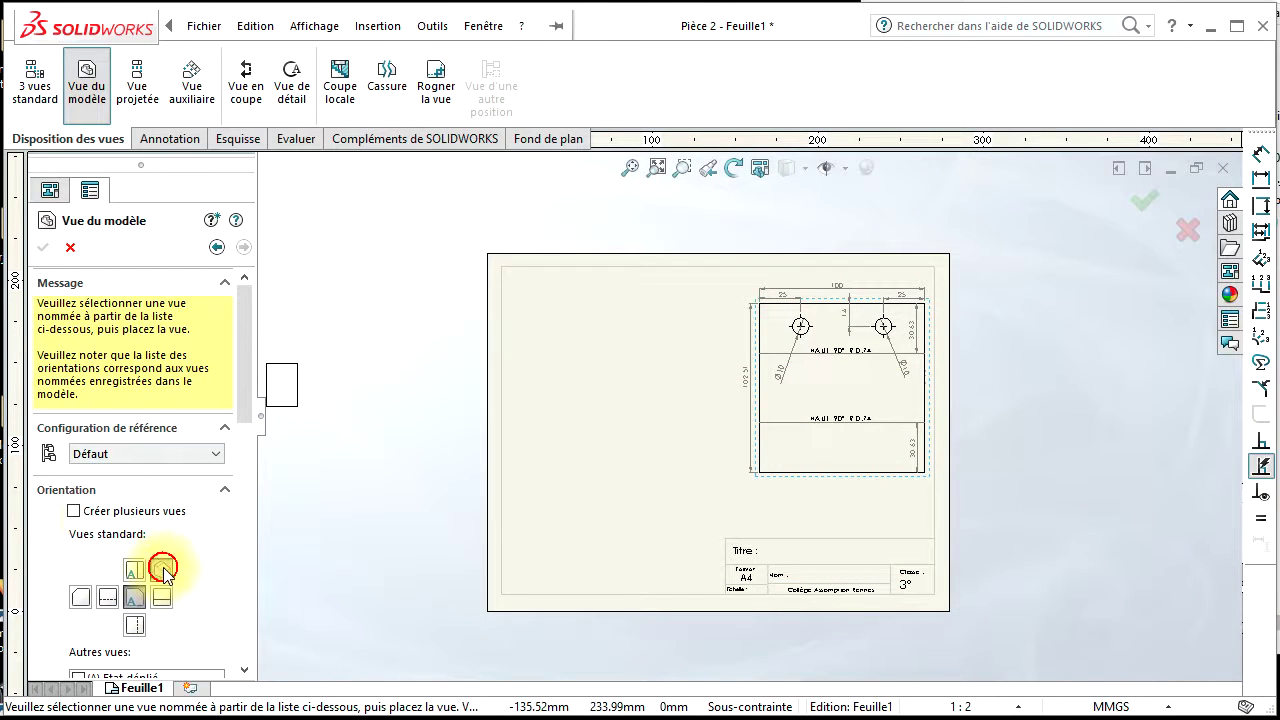
- Place the new view at the sheet's top-left, trying isometric, dimetric, trimetric and flat-pattern displays
click(163, 570)
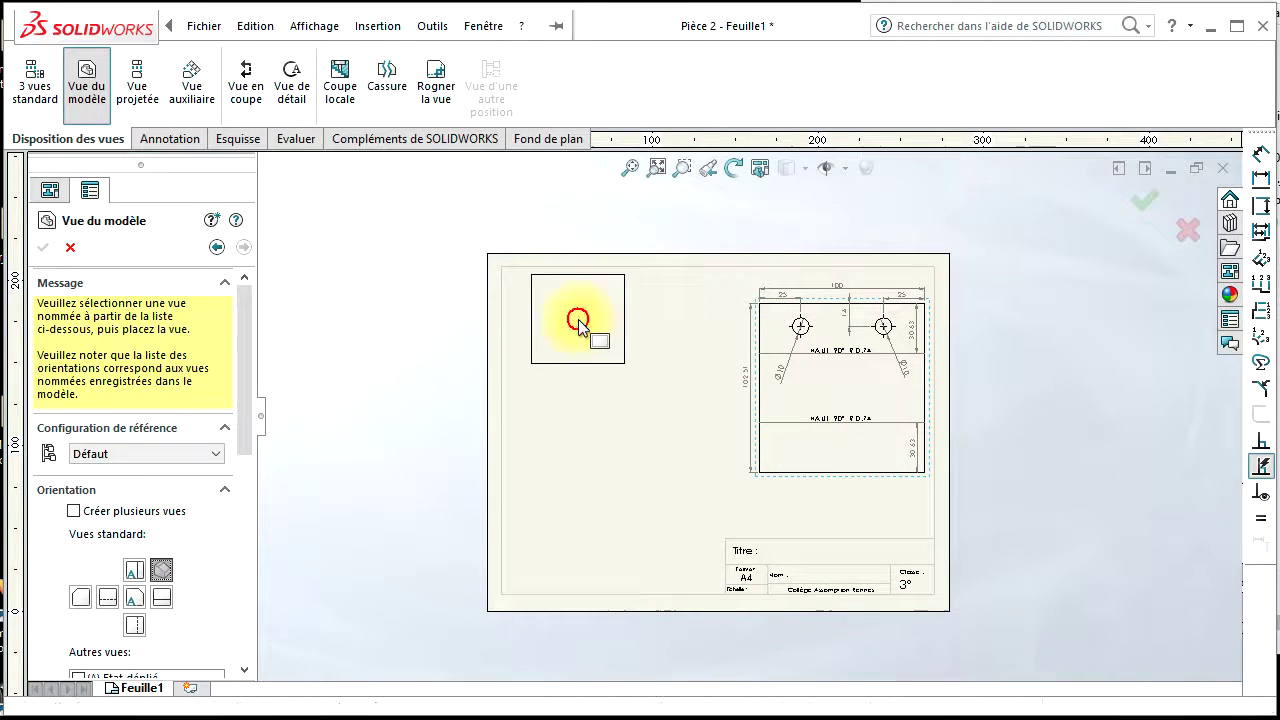
click(578, 322)
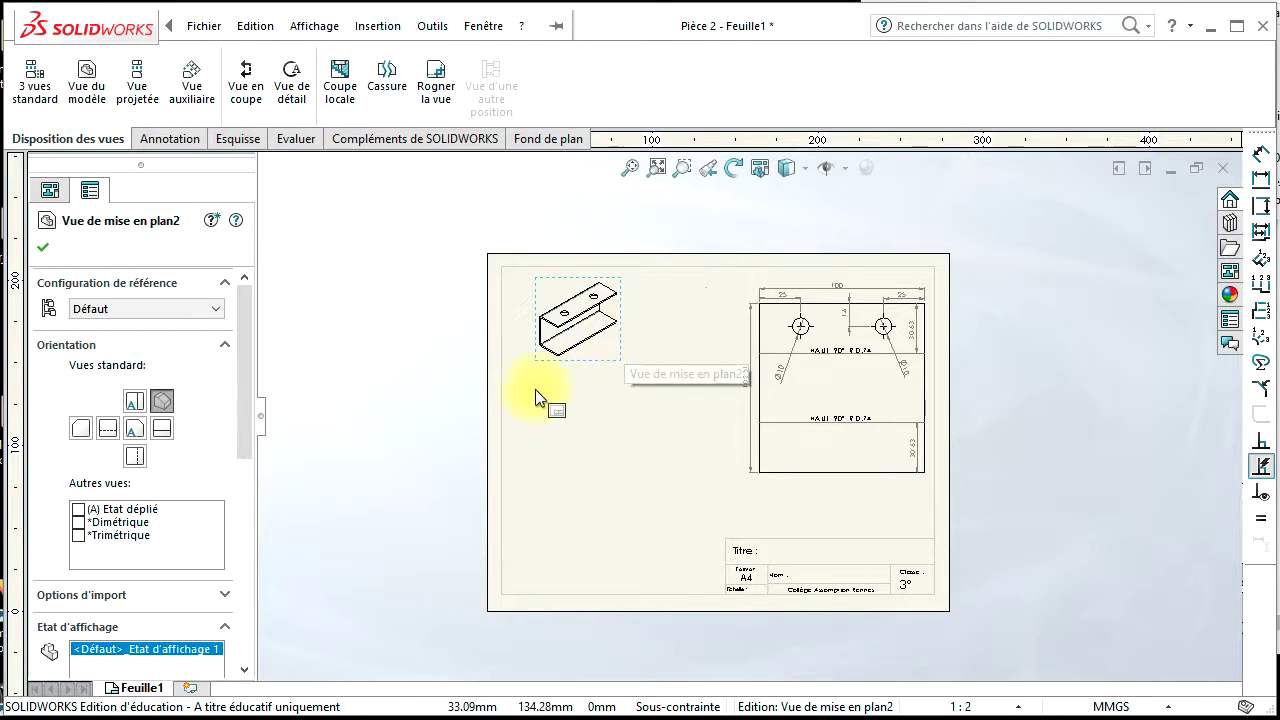
click(78, 509)
click(80, 554)
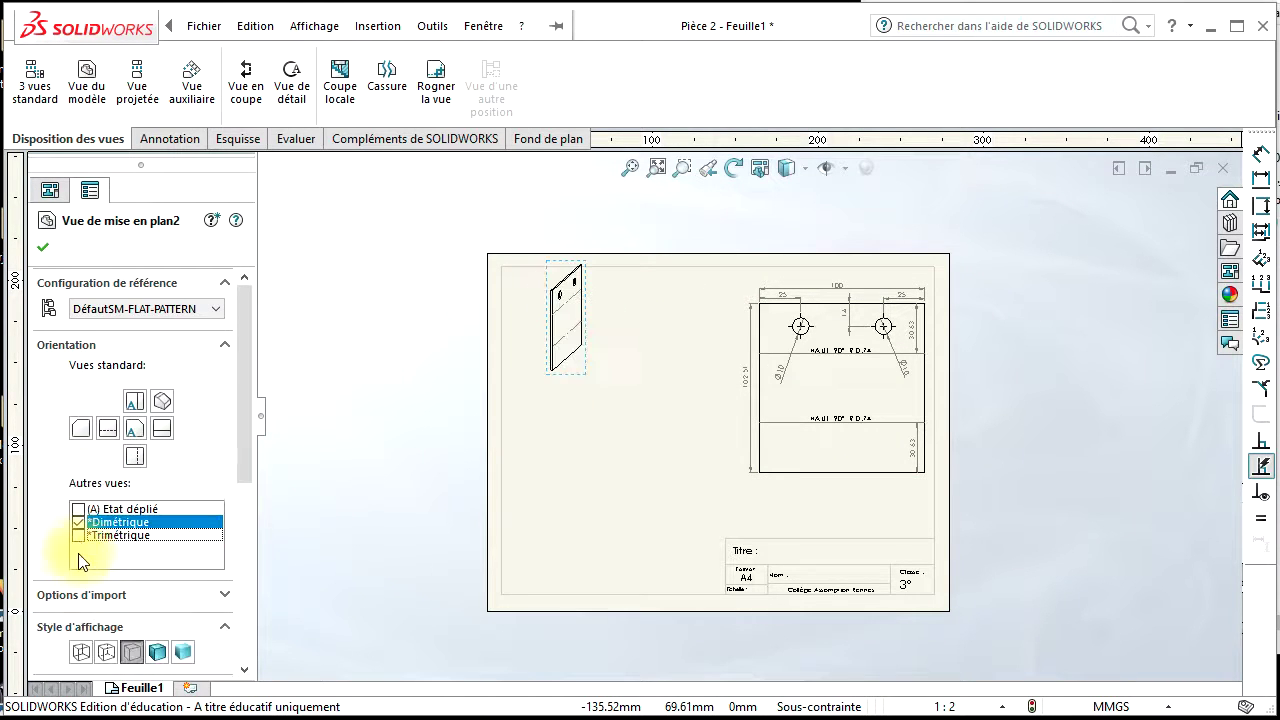
click(78, 535)
click(163, 430)
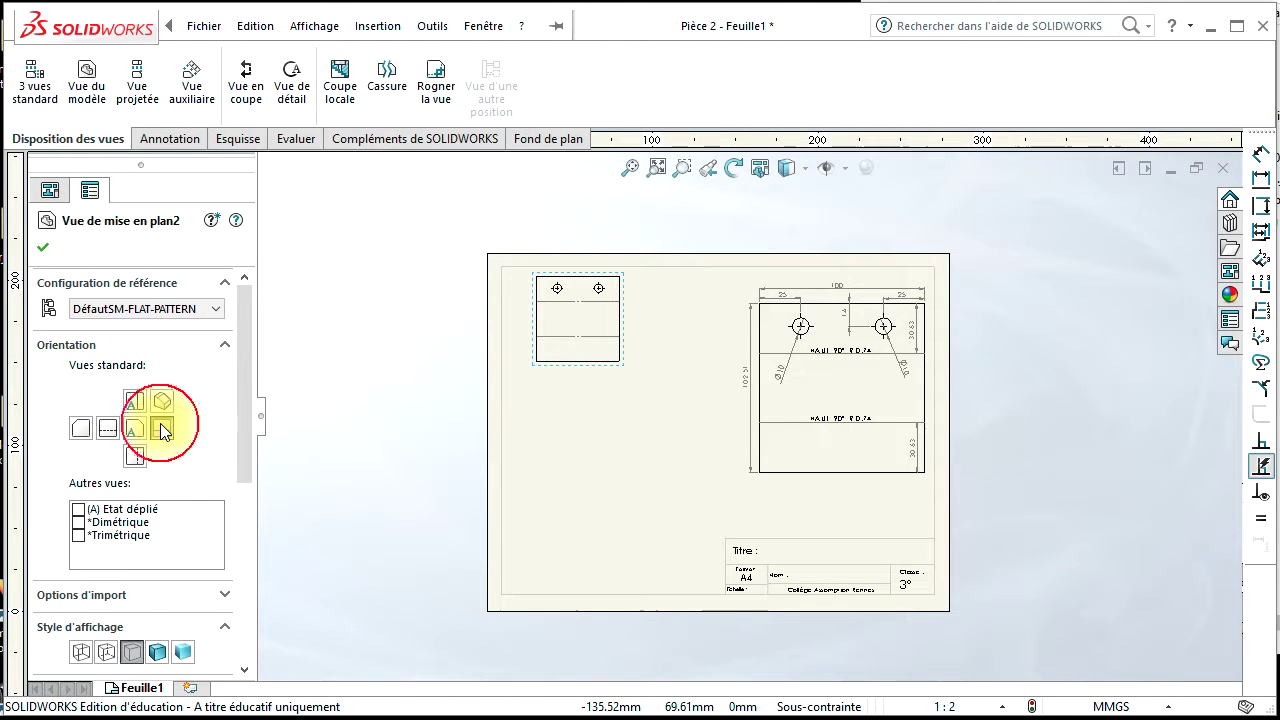
click(163, 402)
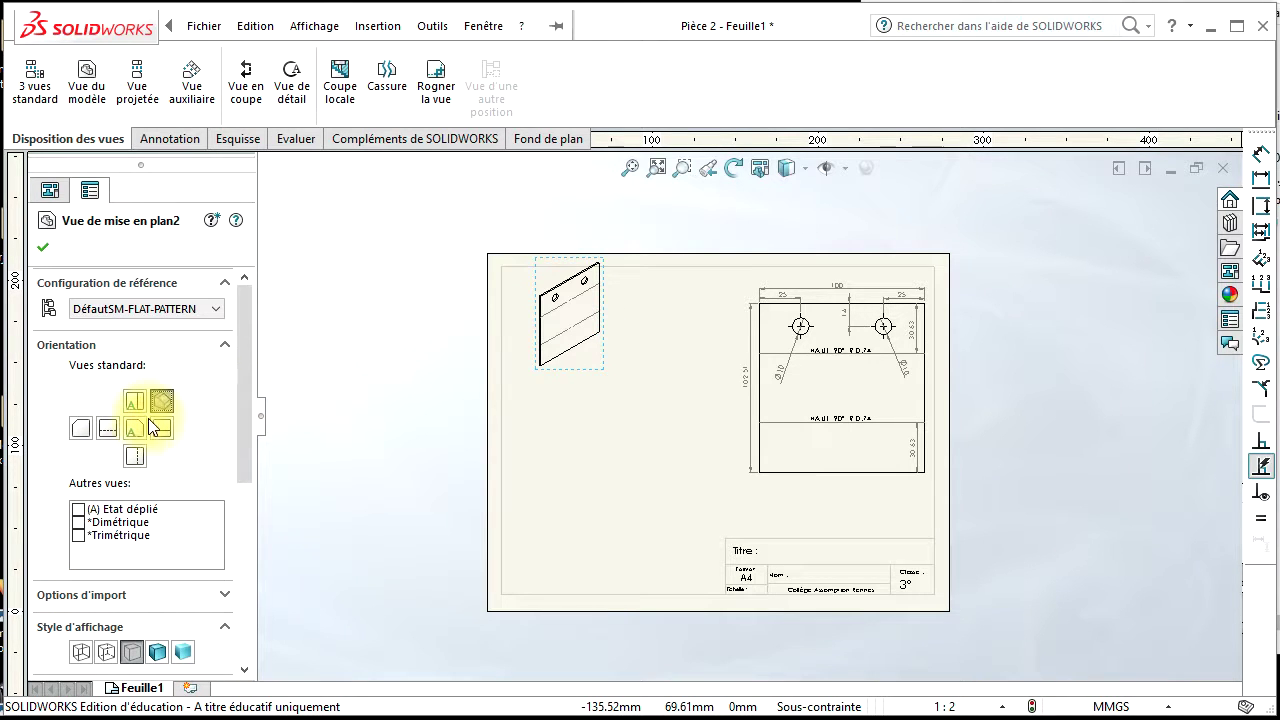
click(78, 510)
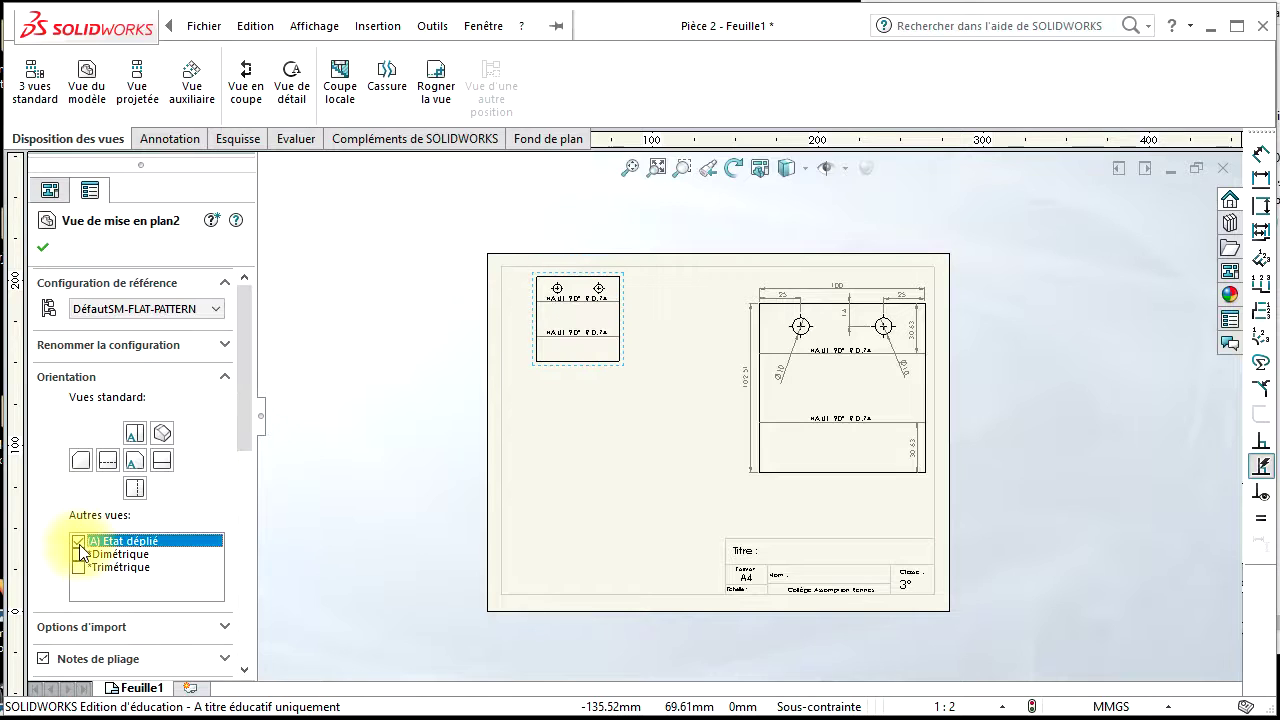
- Turn off the flat pattern and settle the view on the bottom orientation
click(77, 542)
click(79, 567)
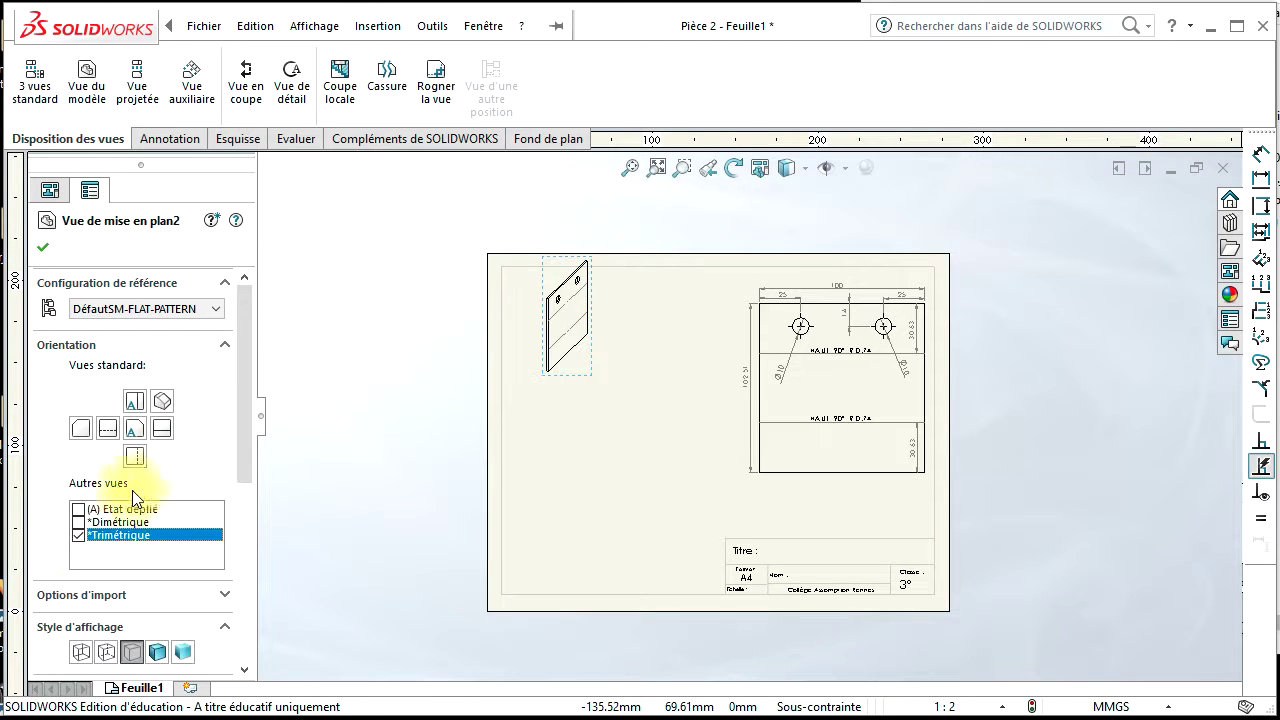
click(134, 401)
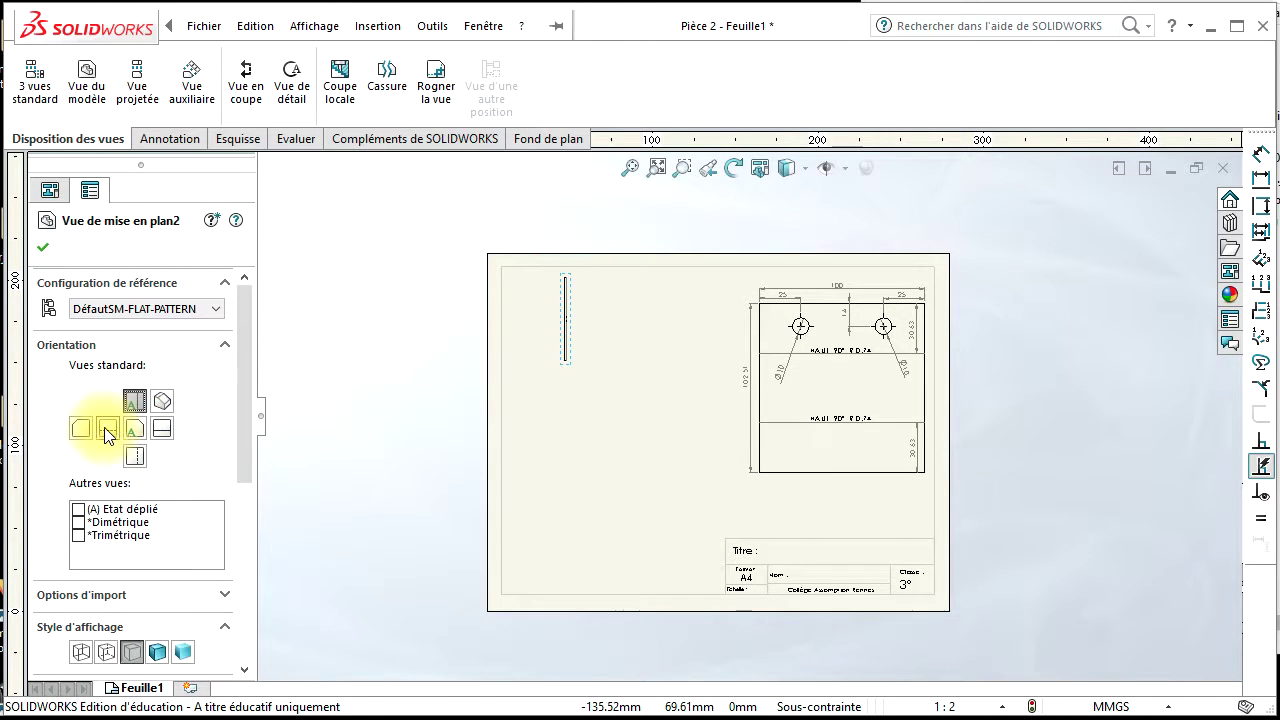
click(107, 430)
click(86, 429)
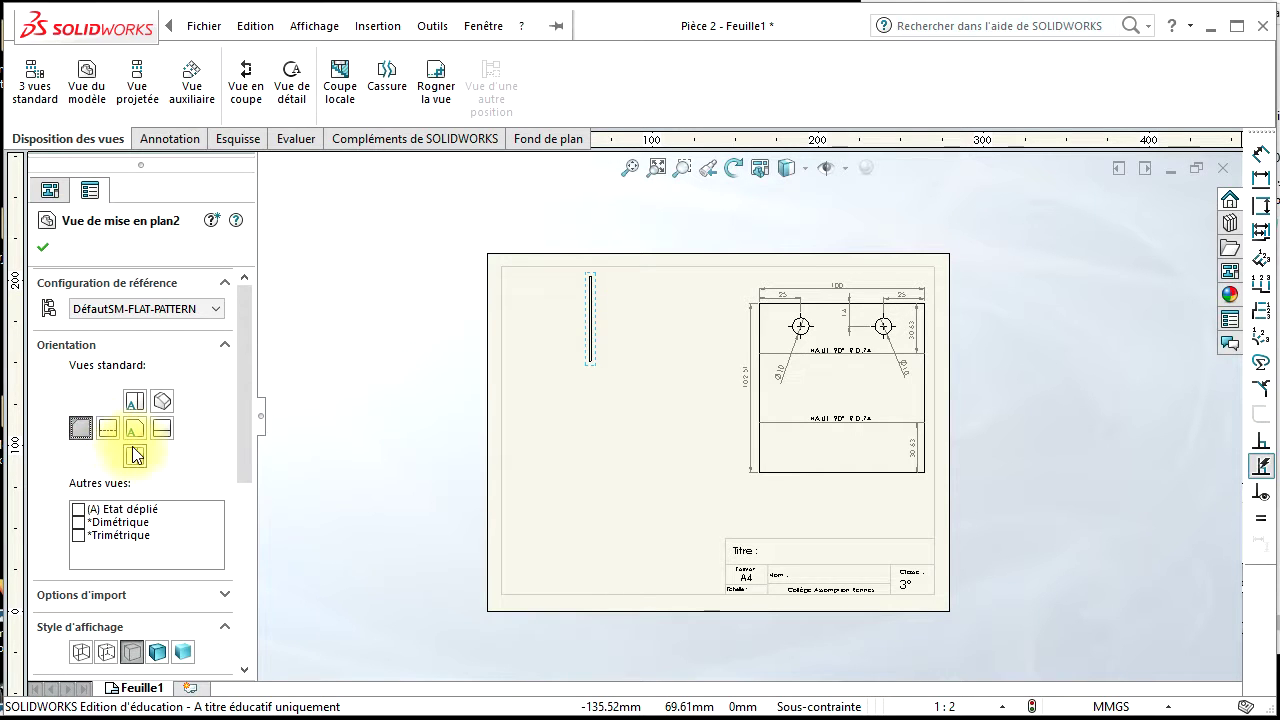
click(135, 457)
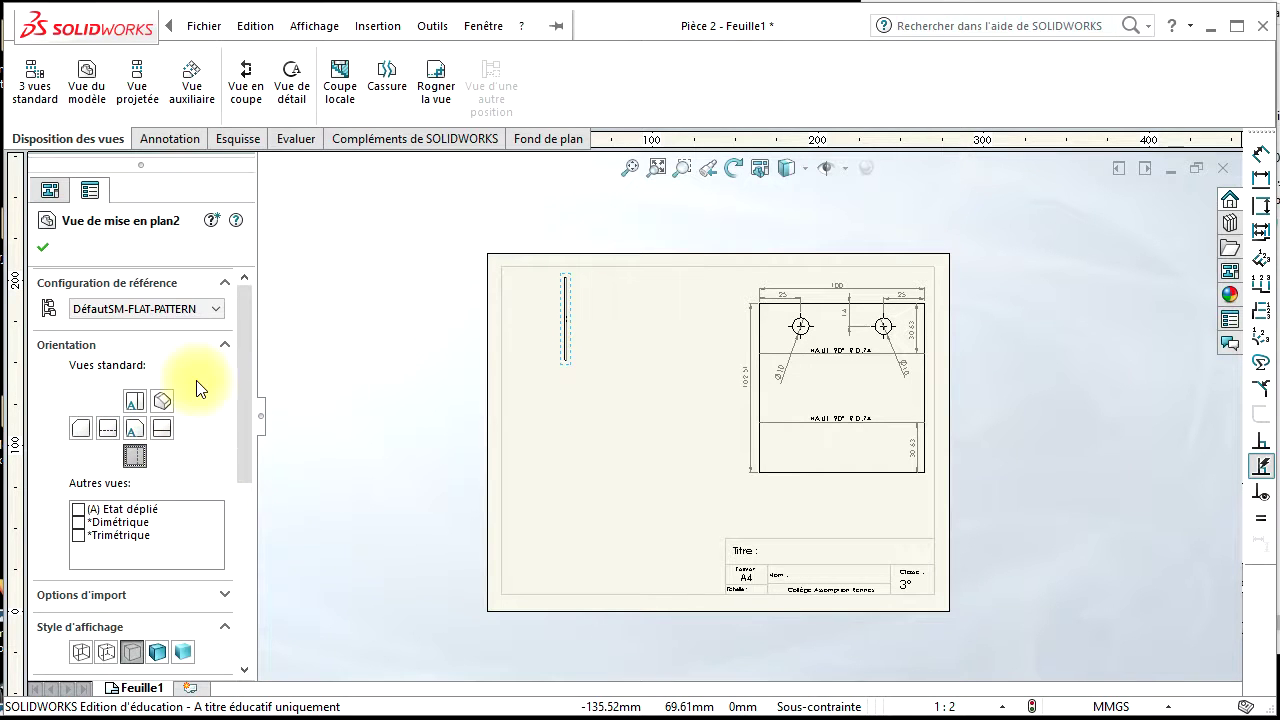
key(Escape)
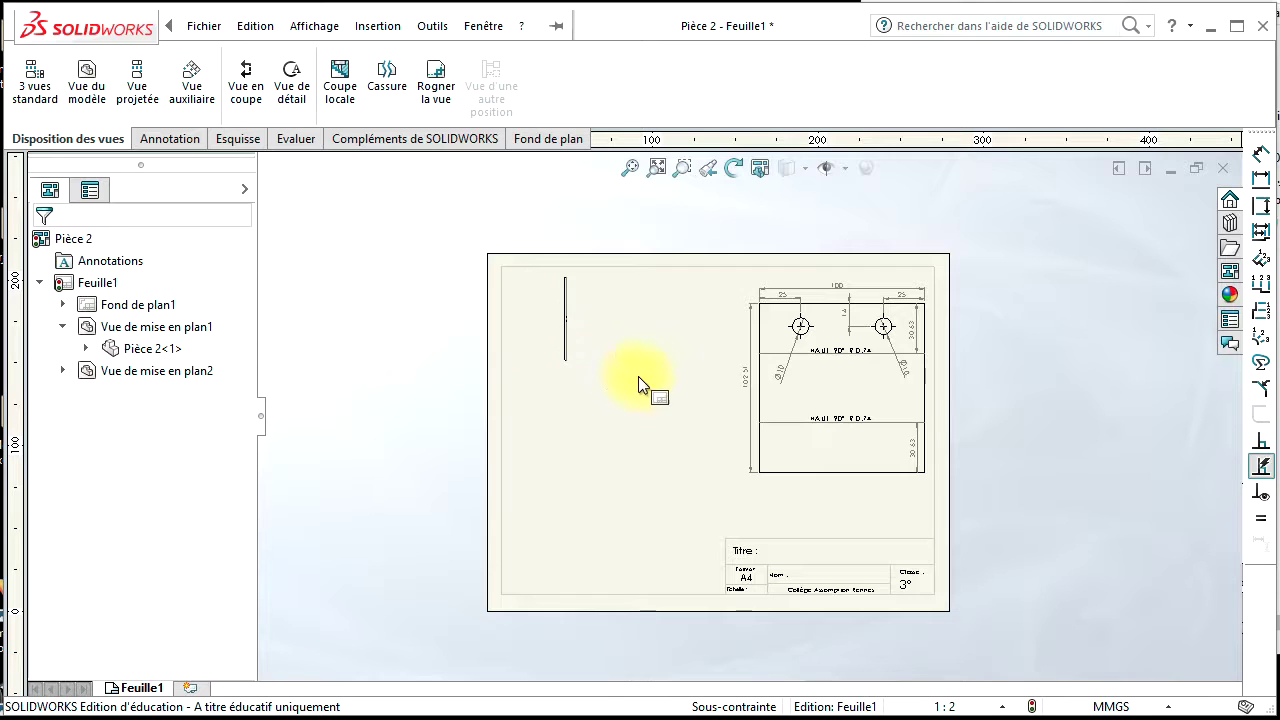
- Delete the edge-on drawing view, confirming the deletion
click(566, 342)
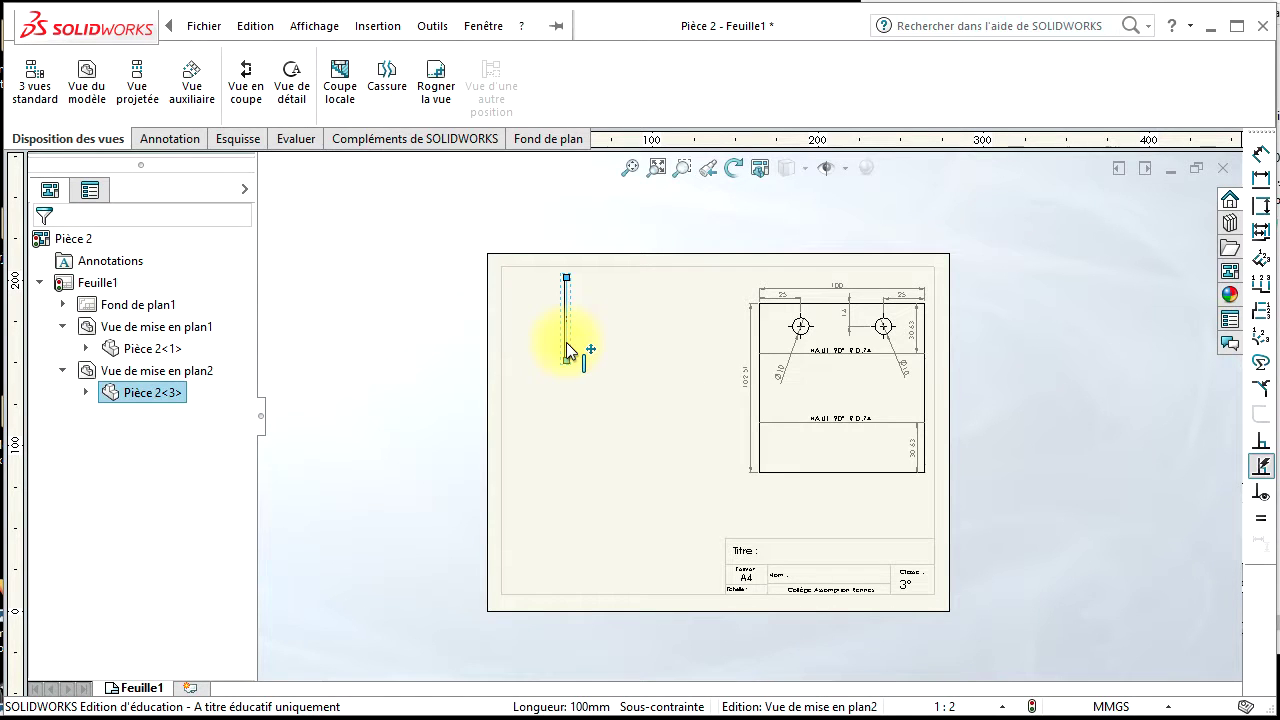
key(Delete)
key(Delete)
key(Escape)
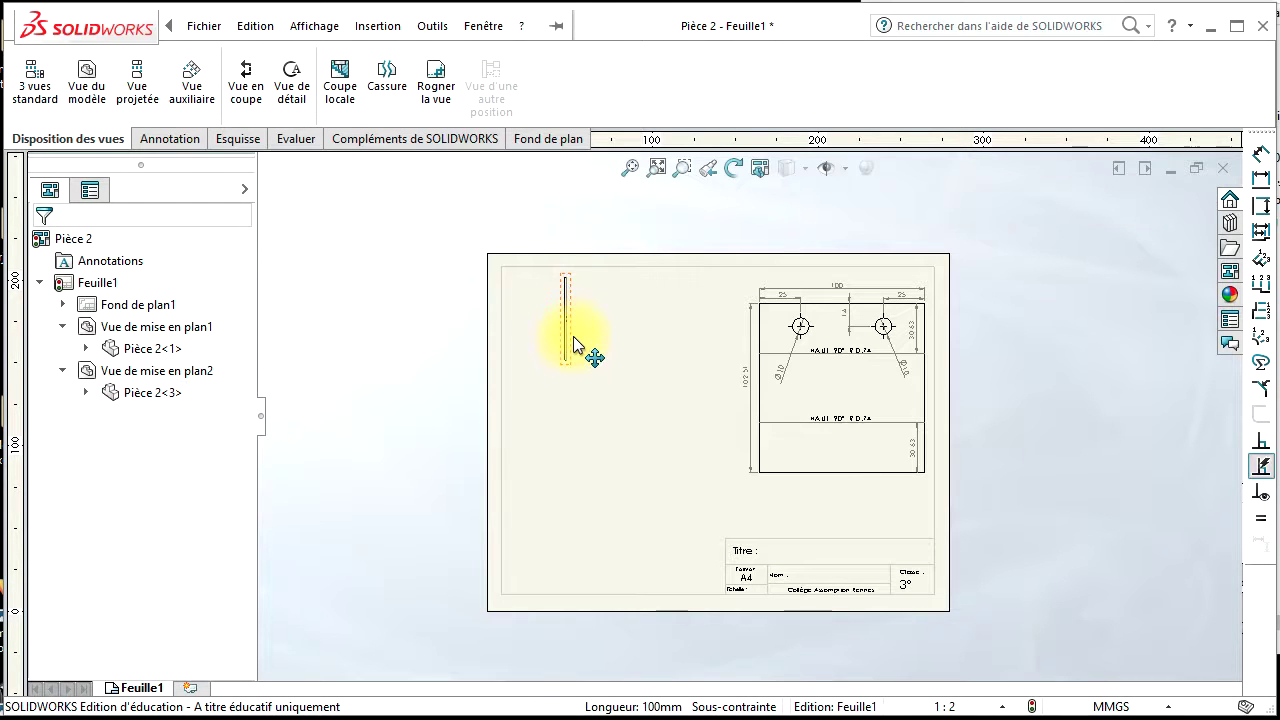
click(568, 335)
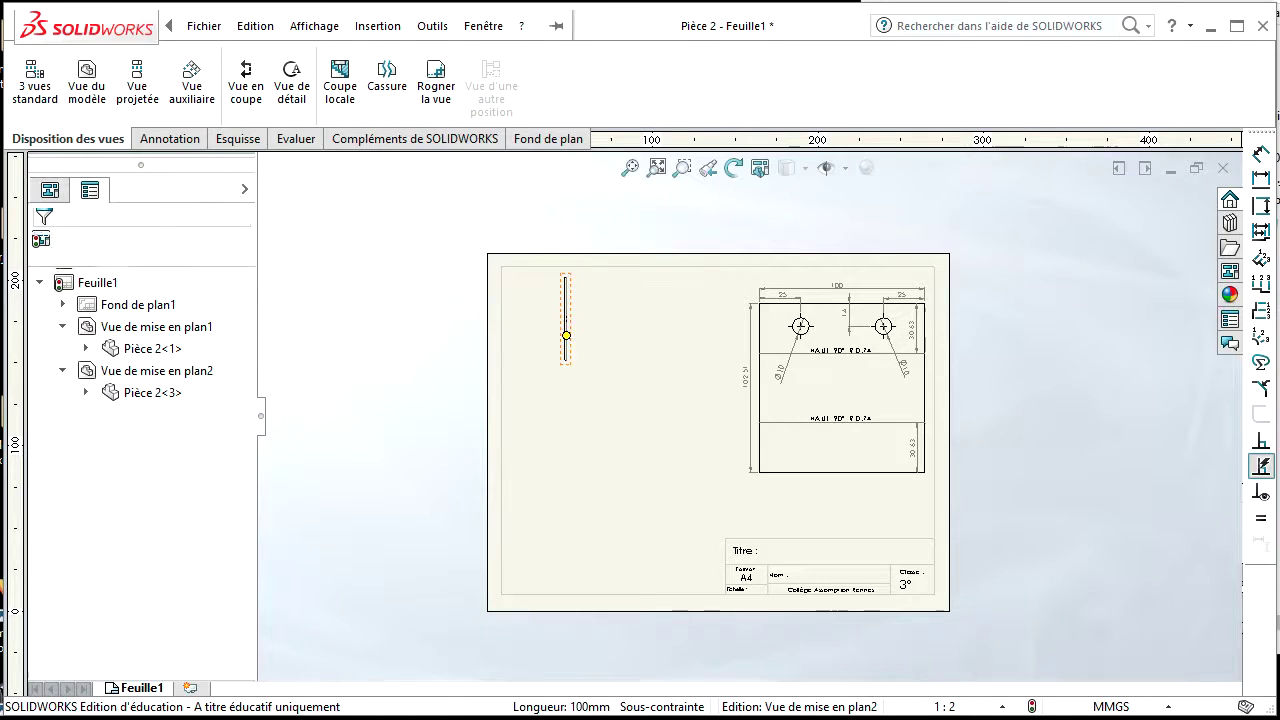
key(Delete)
click(774, 277)
- Insert the three standard views of Pièce 2.SLDPRT, repeating the insertion twice
click(35, 85)
click(125, 168)
click(158, 460)
scroll(614, 450, down, 5)
scroll(614, 450, down, 5)
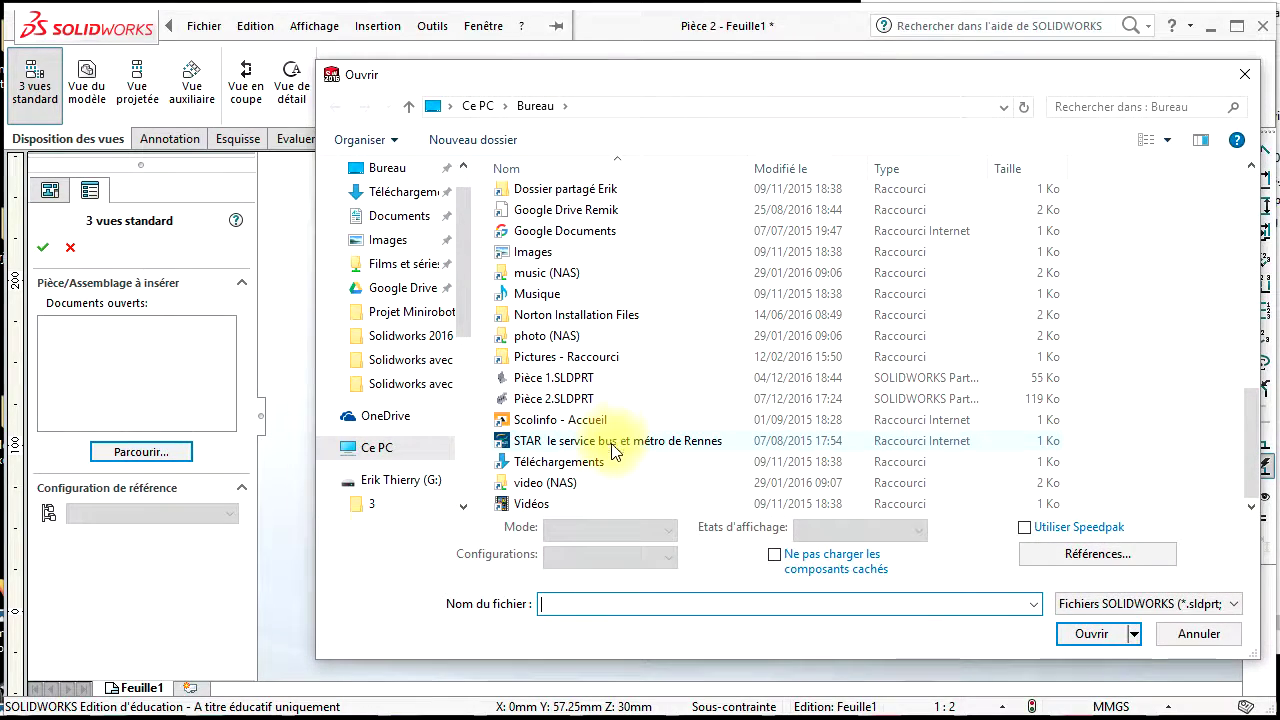
double_click(510, 398)
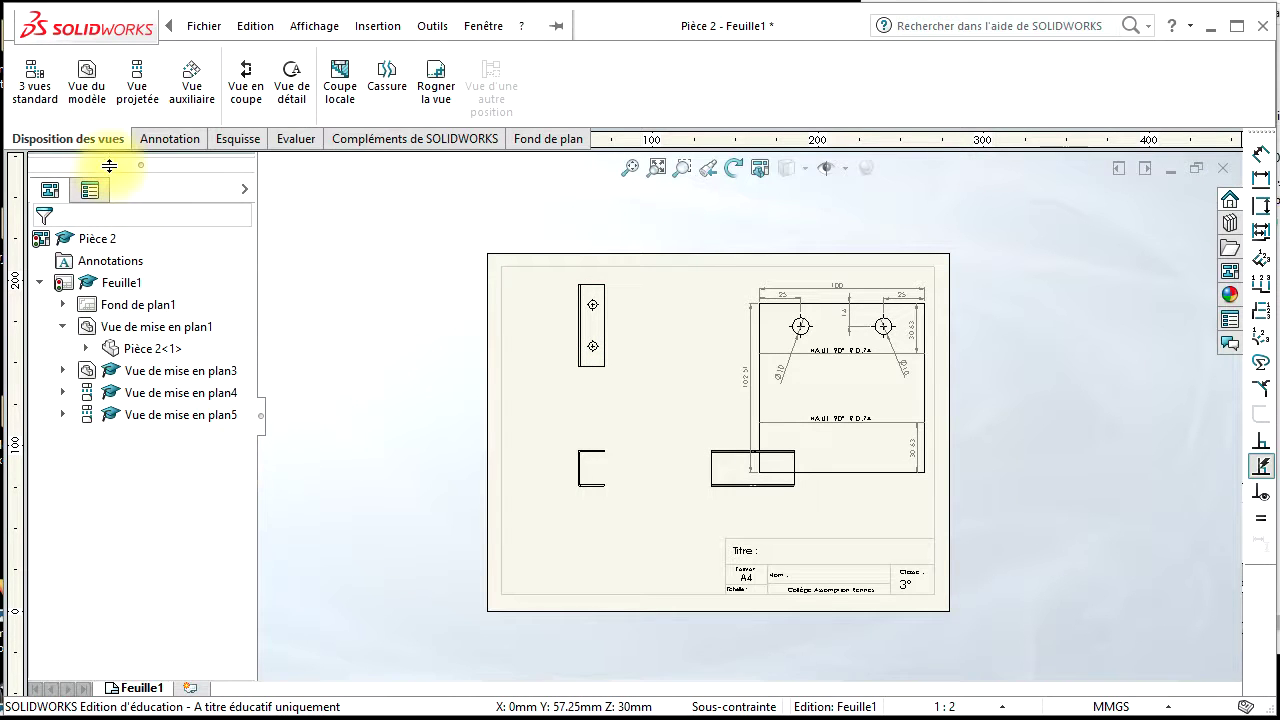
click(44, 100)
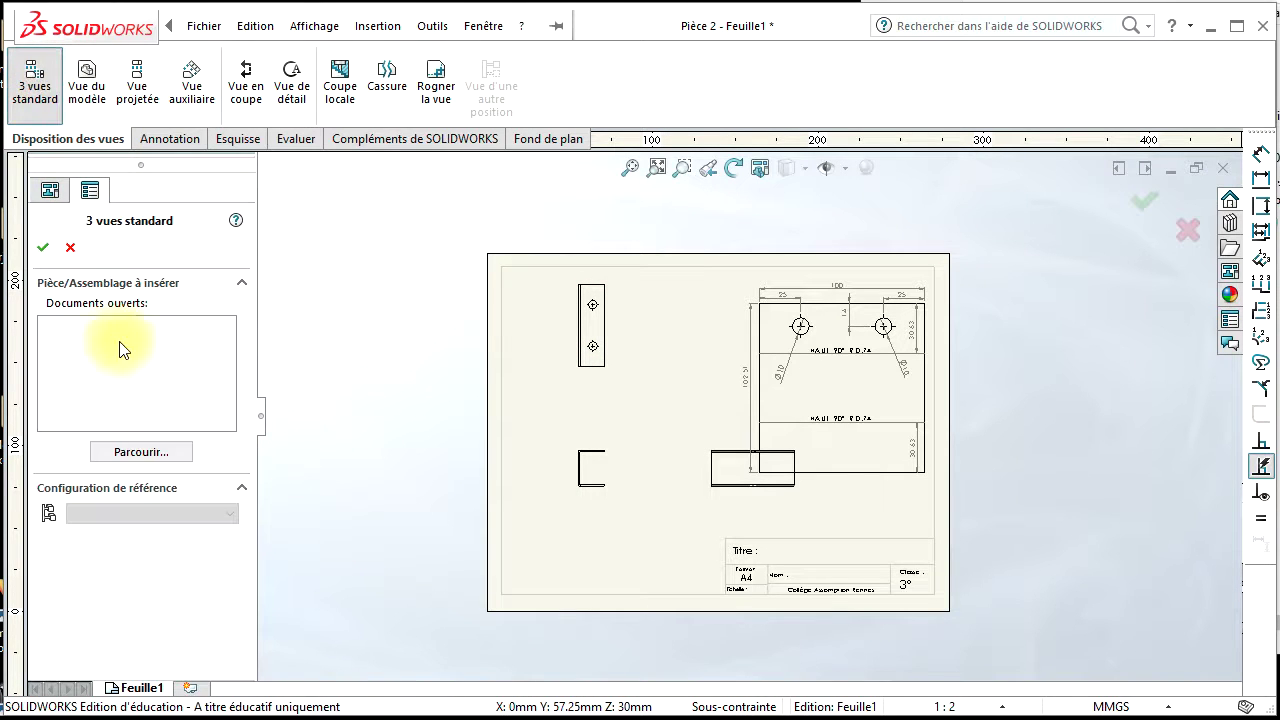
click(160, 452)
scroll(580, 420, down, 5)
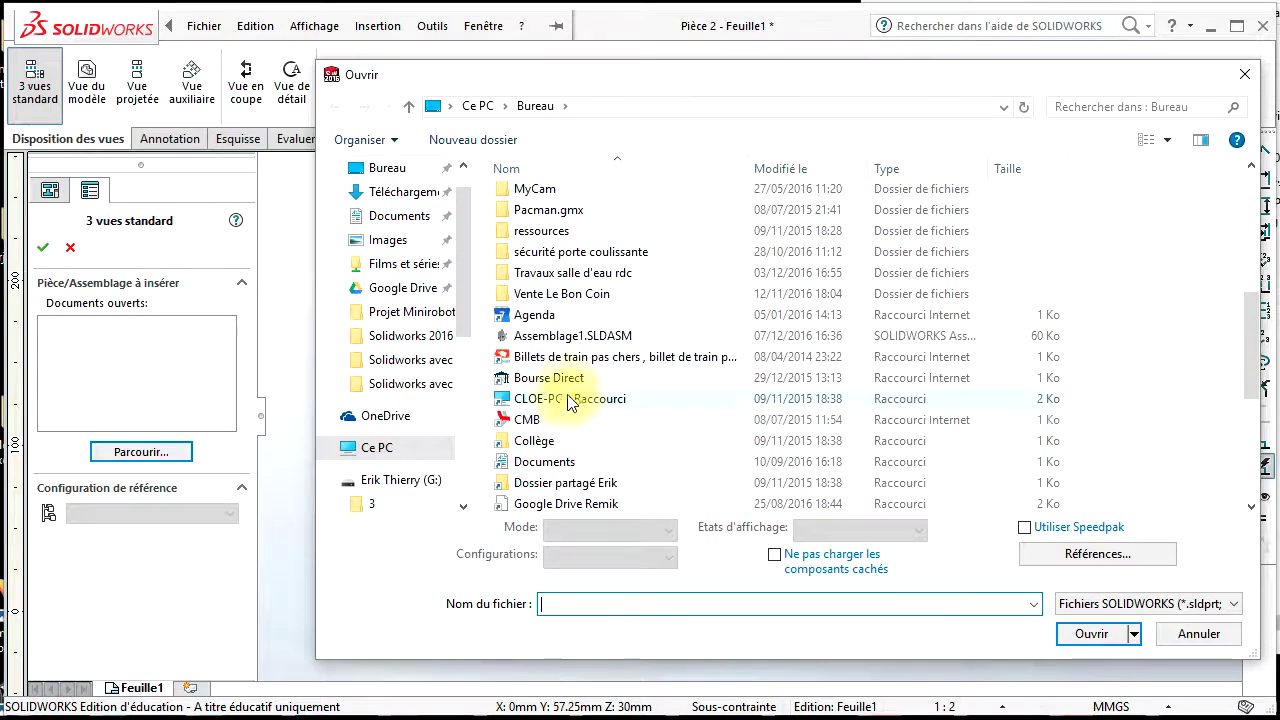
scroll(562, 405, down, 3)
double_click(560, 400)
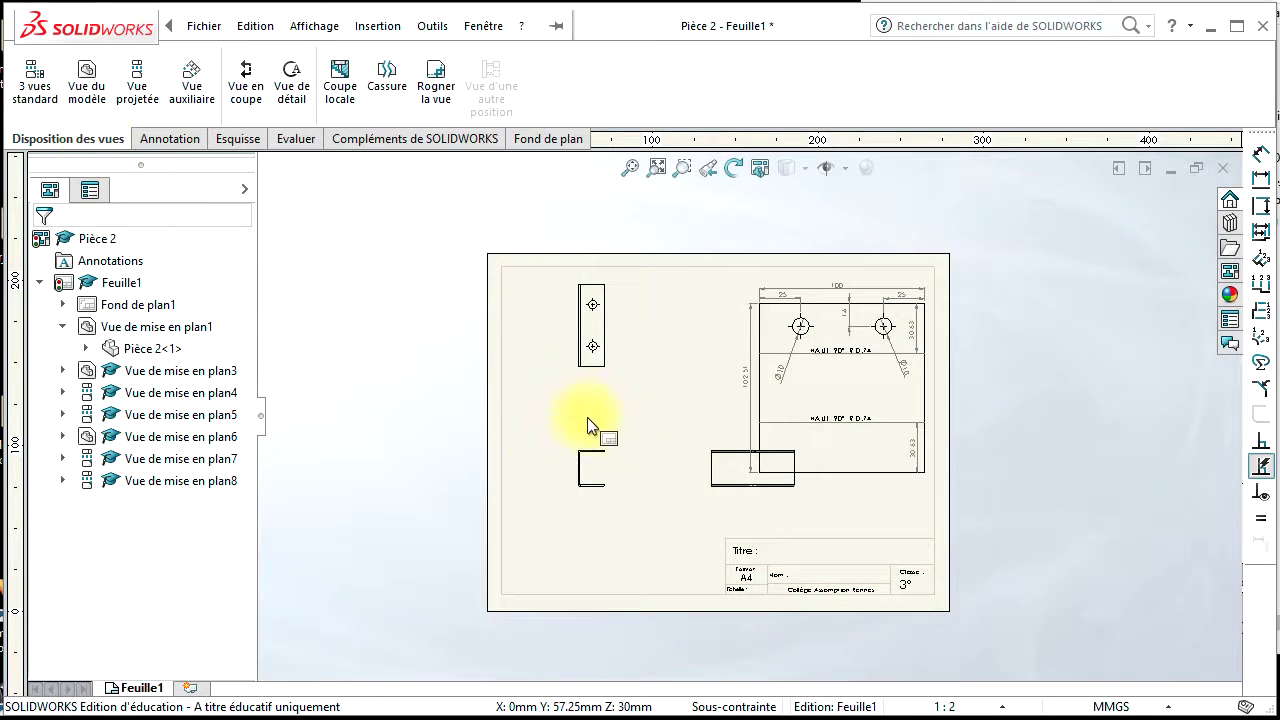
- Place an isometric model view of Pièce 2 at the sheet's top-left
click(40, 100)
click(90, 106)
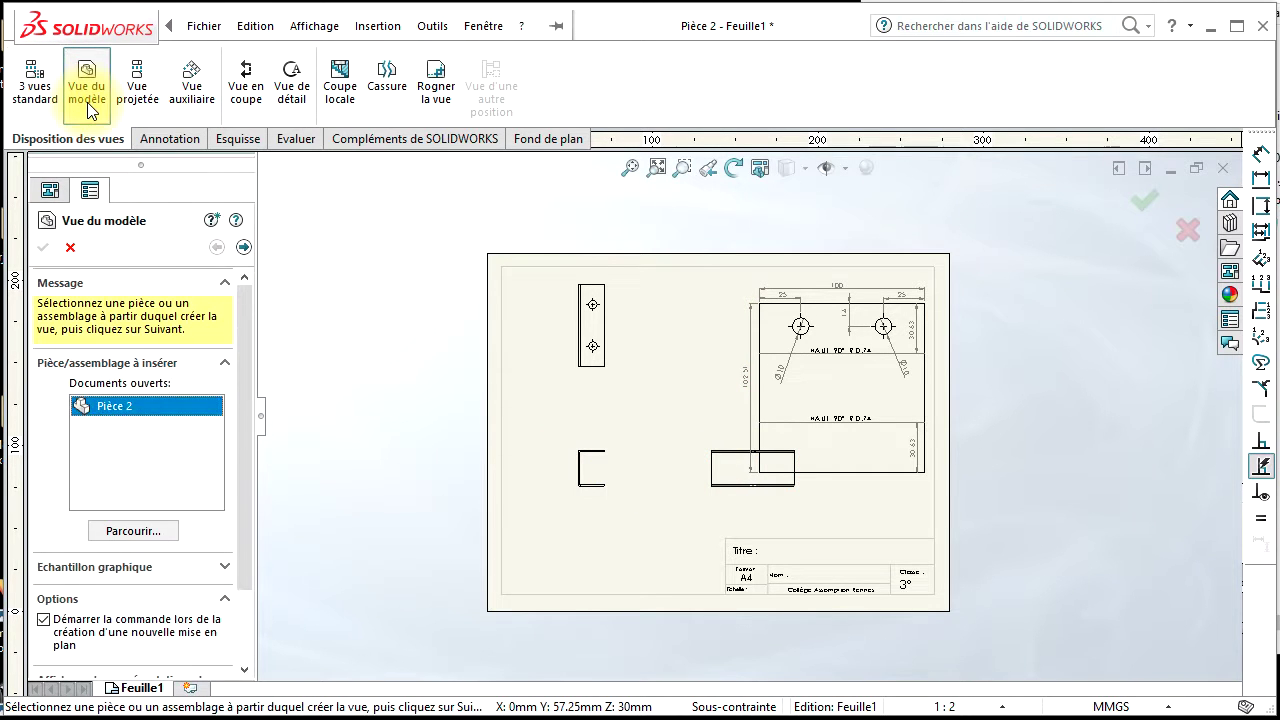
double_click(133, 406)
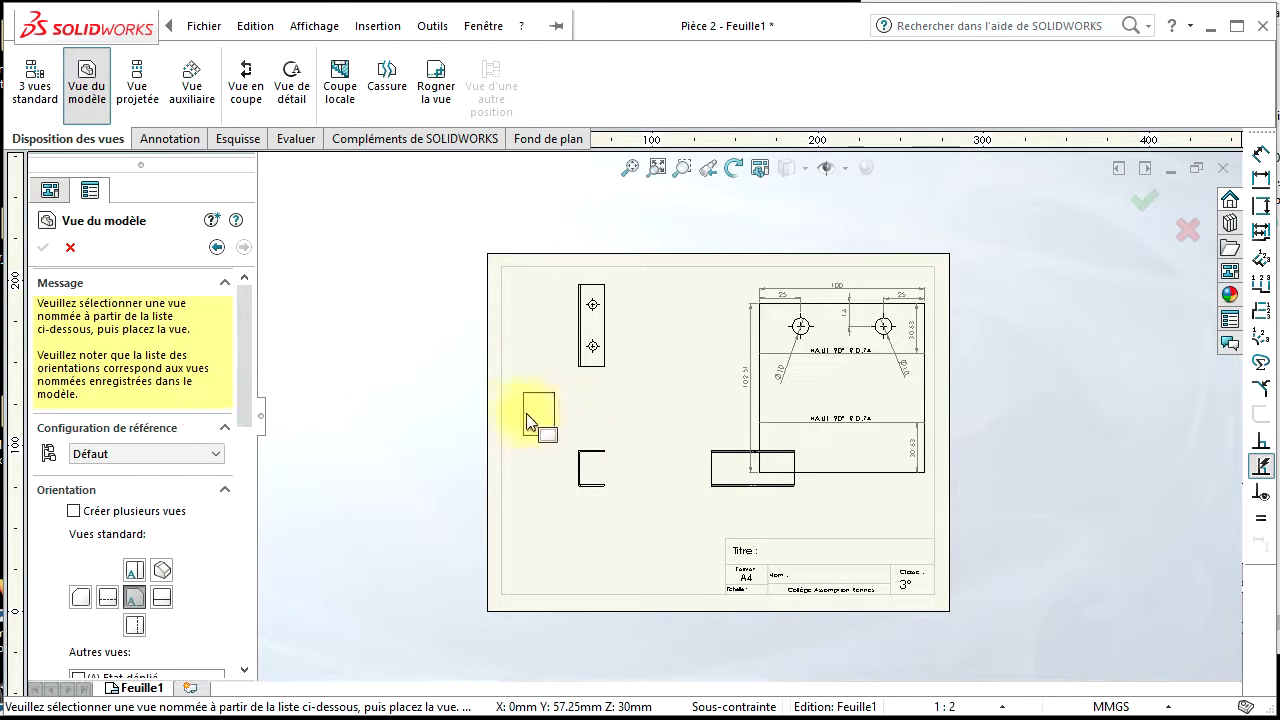
click(161, 570)
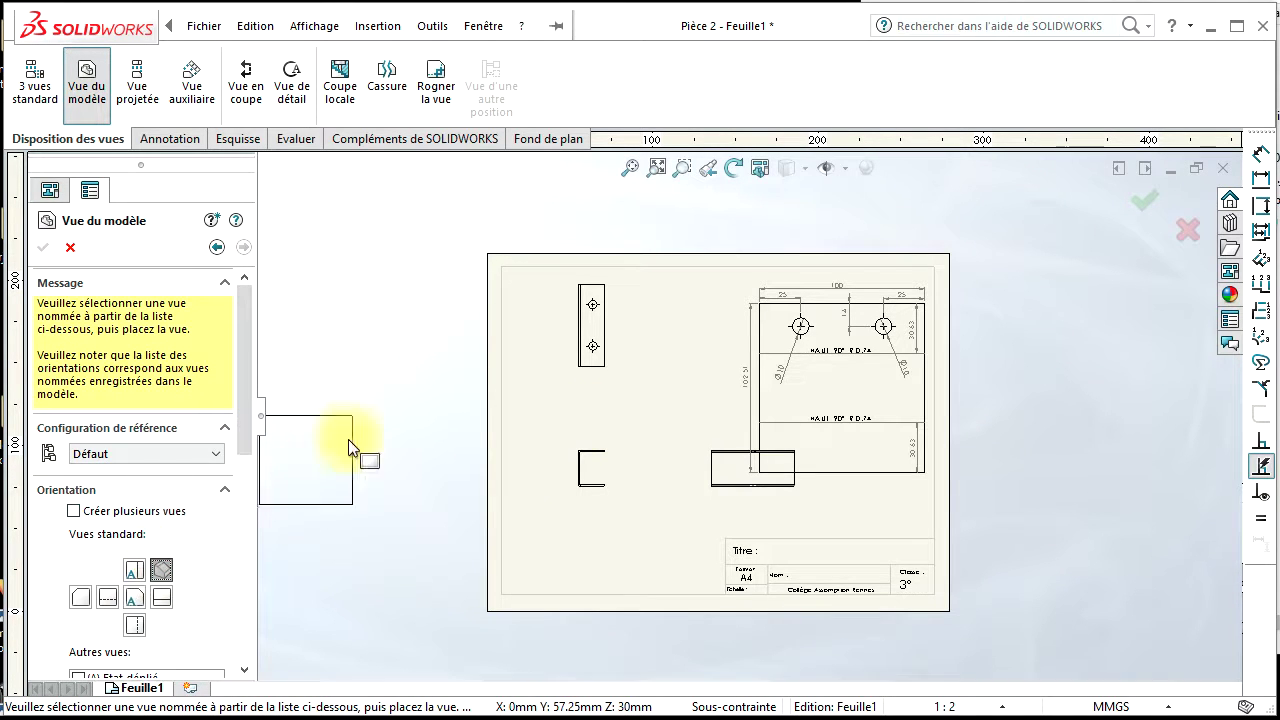
click(480, 336)
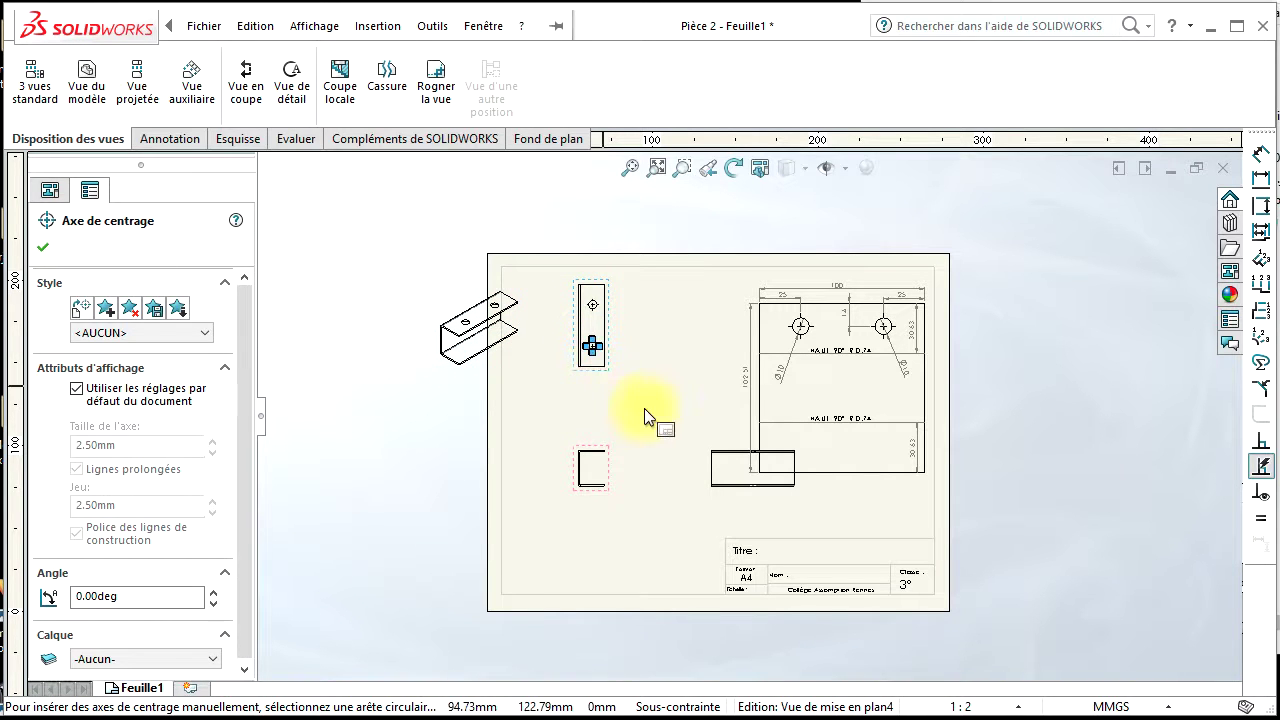
key(Escape)
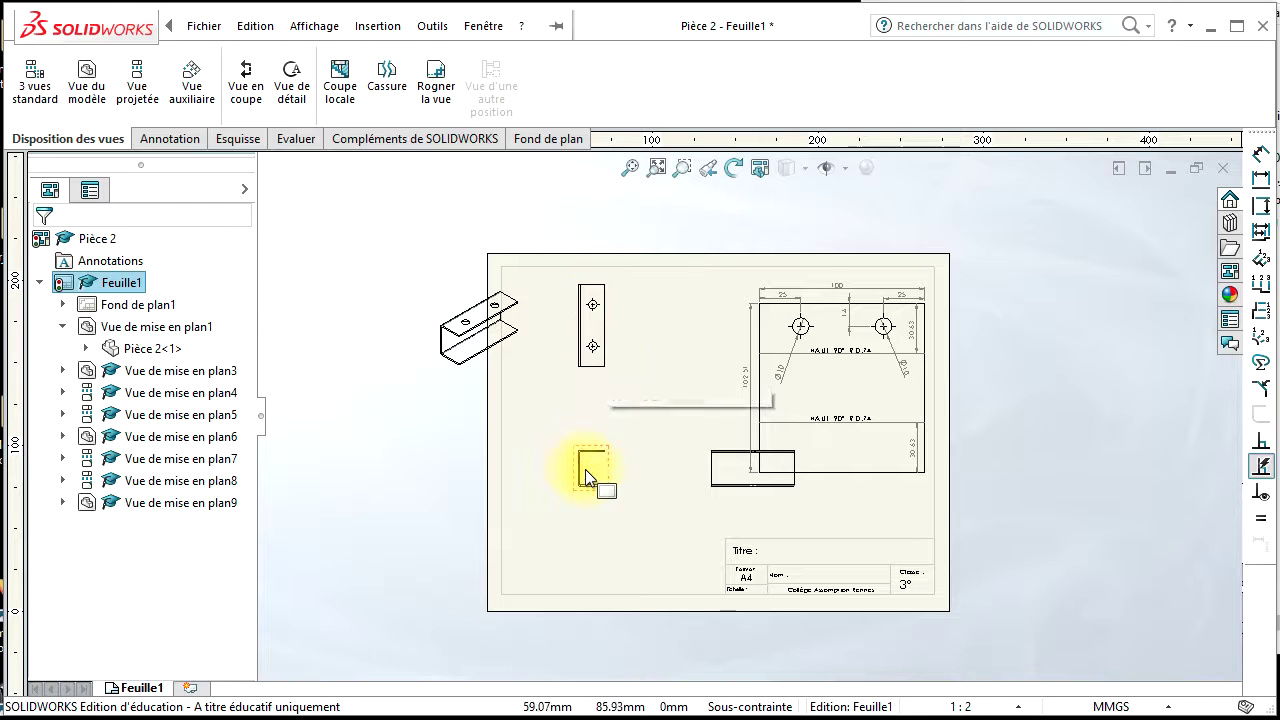
- Select the lower-left U-shaped view and lower-right view edge and attempt to delete them
click(586, 471)
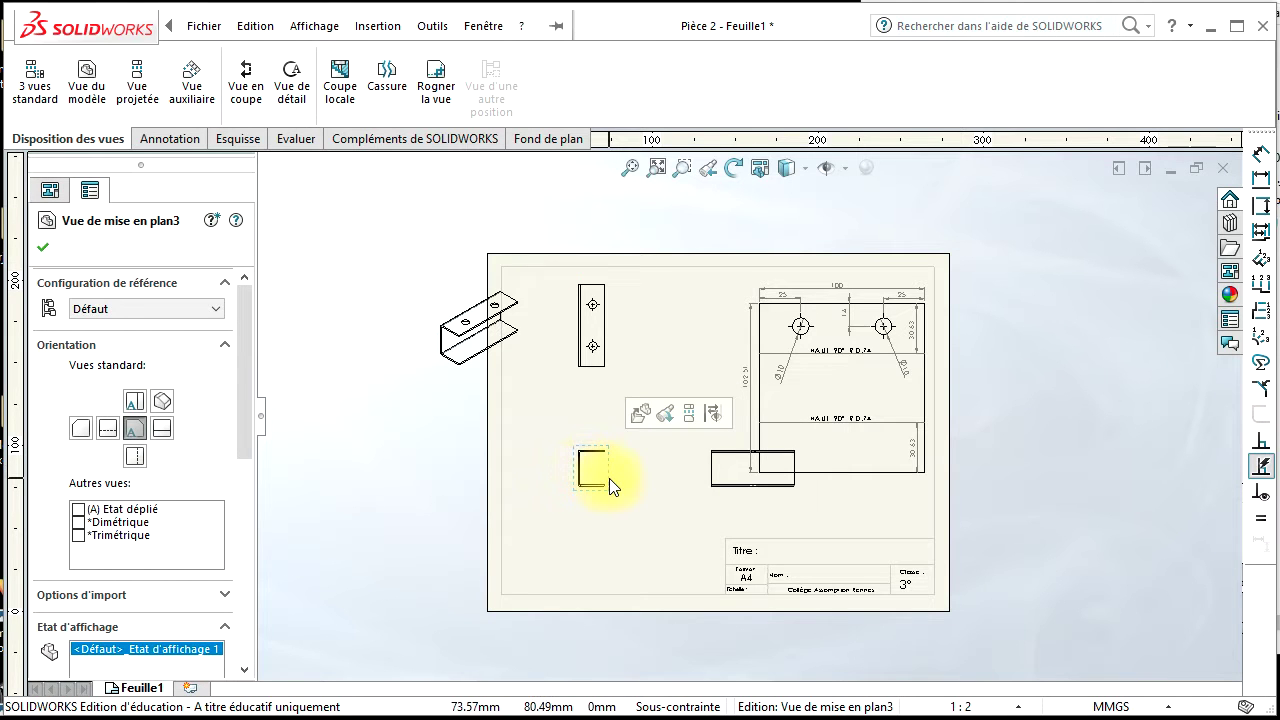
ctrl+click(718, 485)
key(Delete)
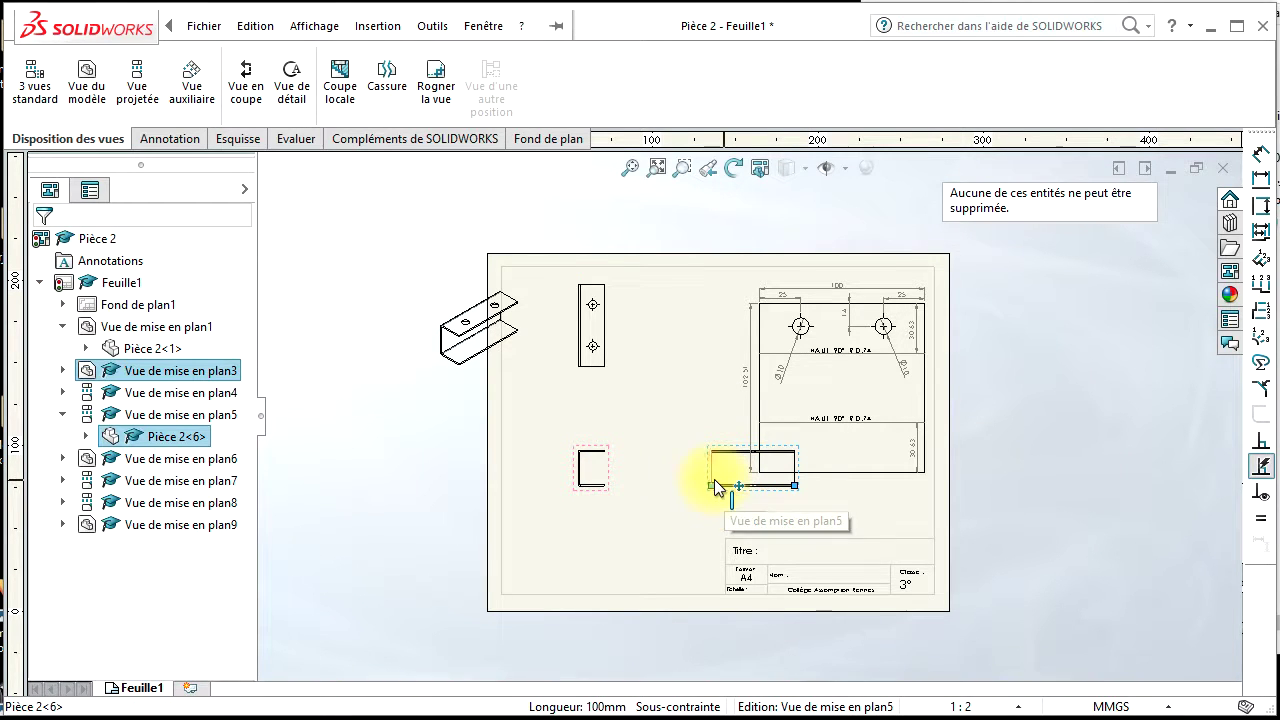
- Delete the rectangular view below the flat pattern, confirming with Oui
click(726, 491)
key(Delete)
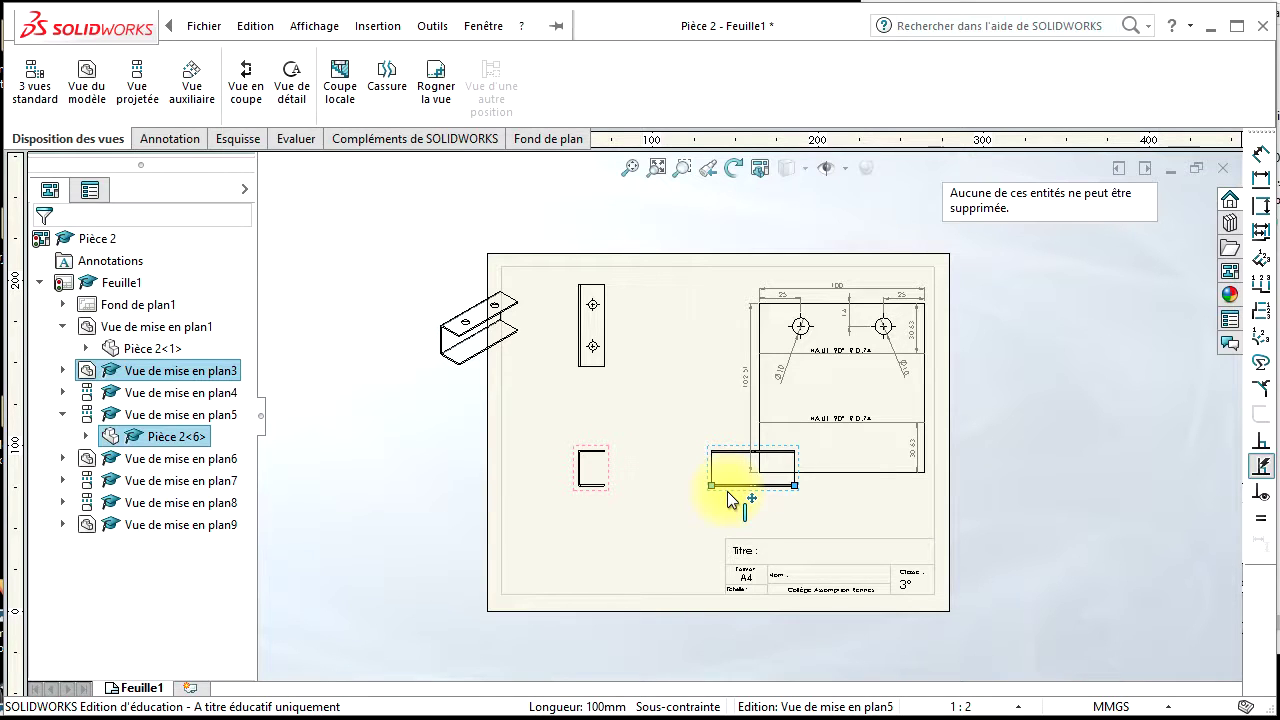
click(672, 509)
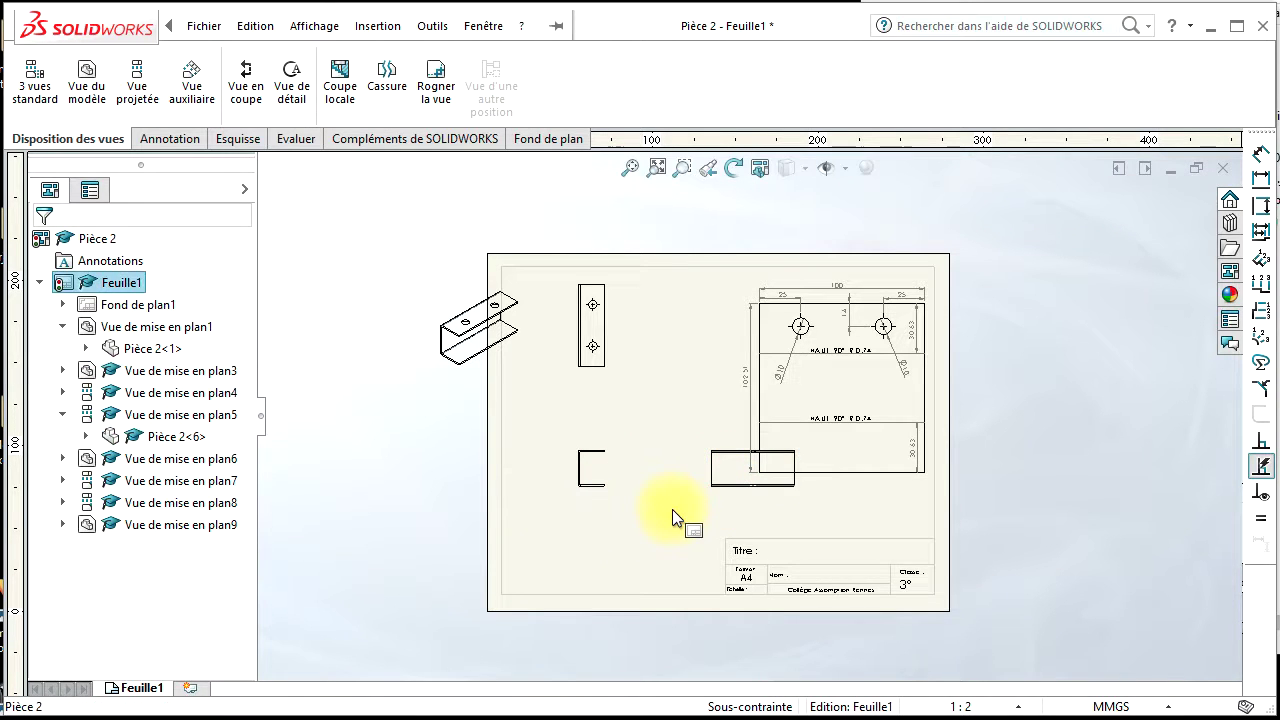
click(726, 471)
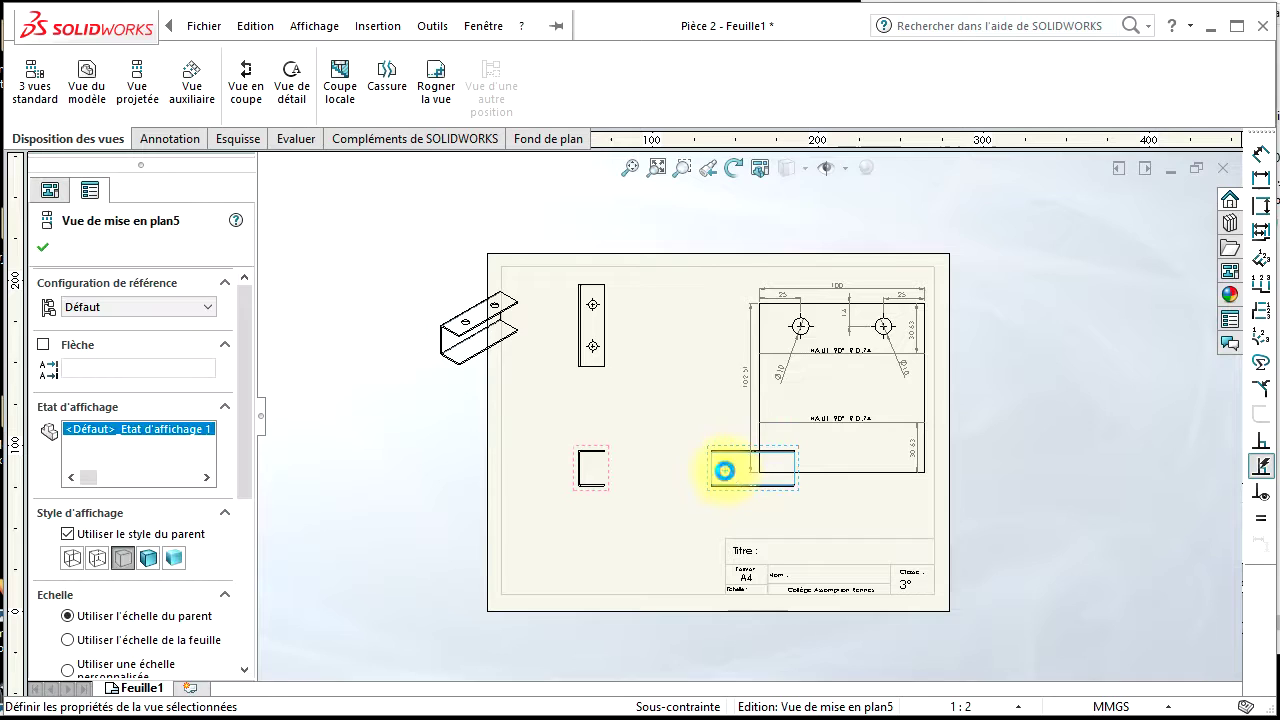
key(Delete)
click(759, 280)
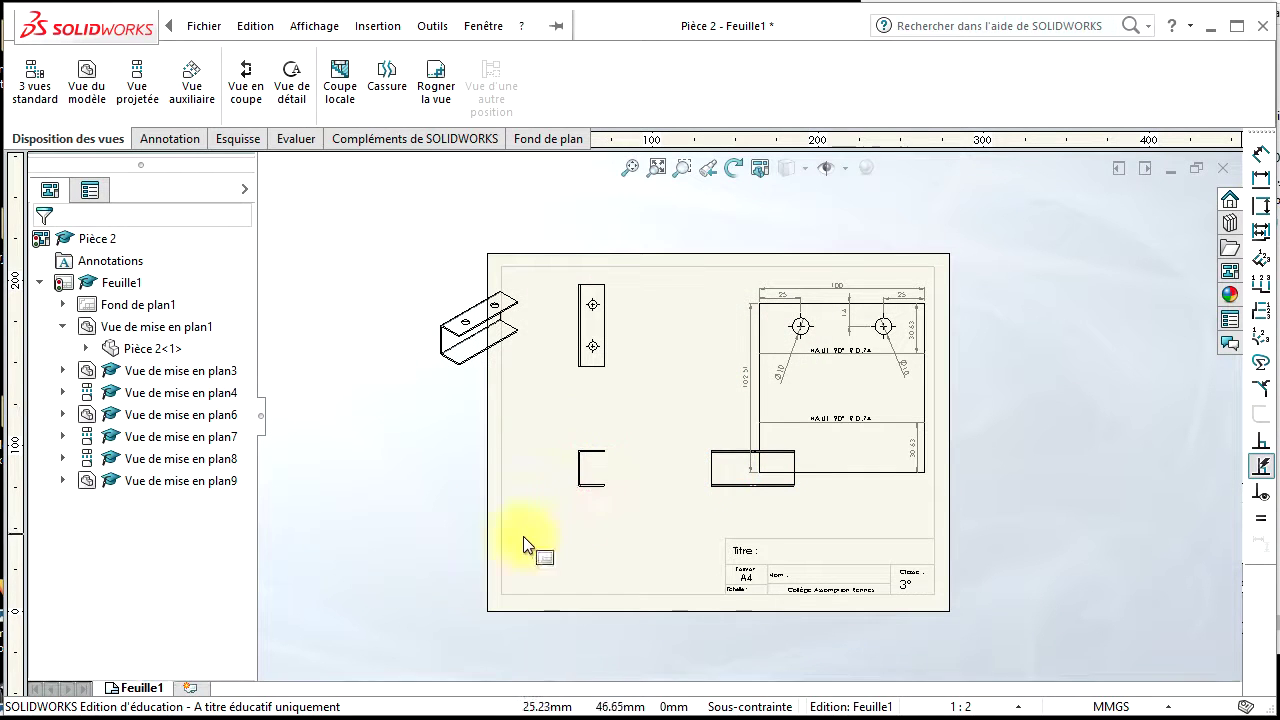
- Move the C-shaped and tall views lower and set the isometric view beside the tall view
click(587, 480)
mouse_move(587, 480)
mouse_down()
mouse_move(597, 502)
mouse_move(567, 545)
mouse_up()
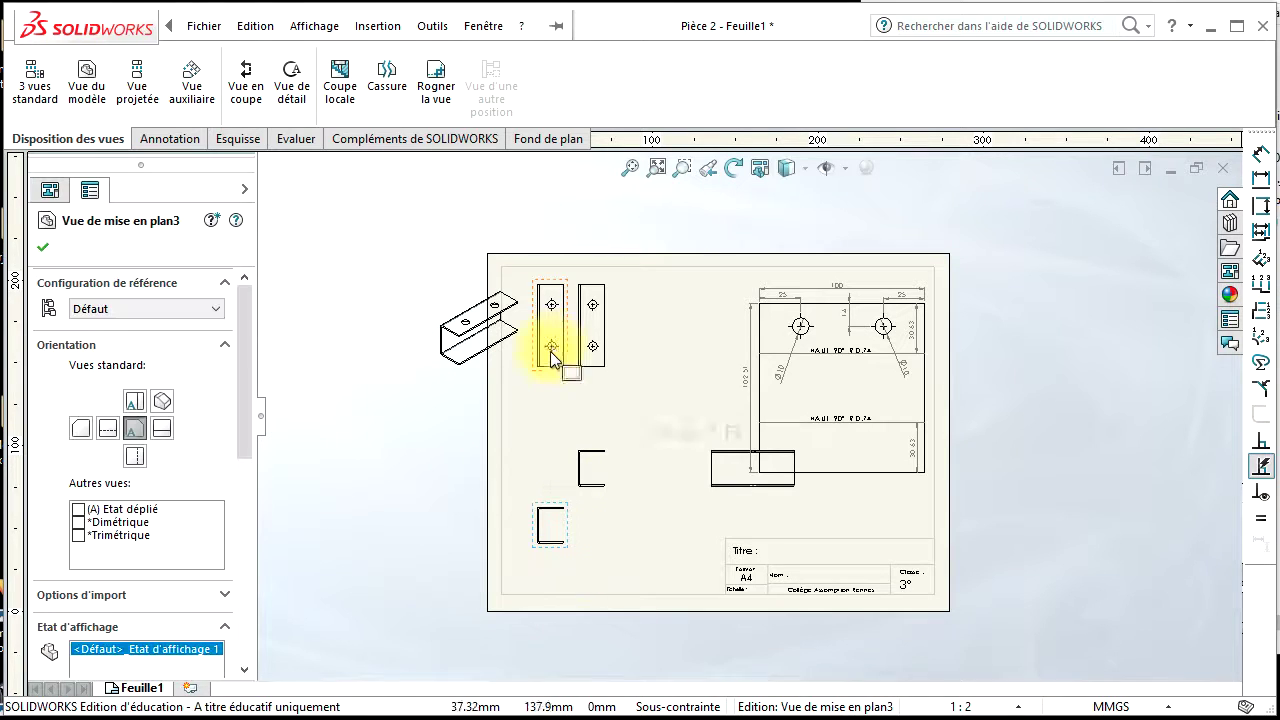
drag(557, 364, 551, 469)
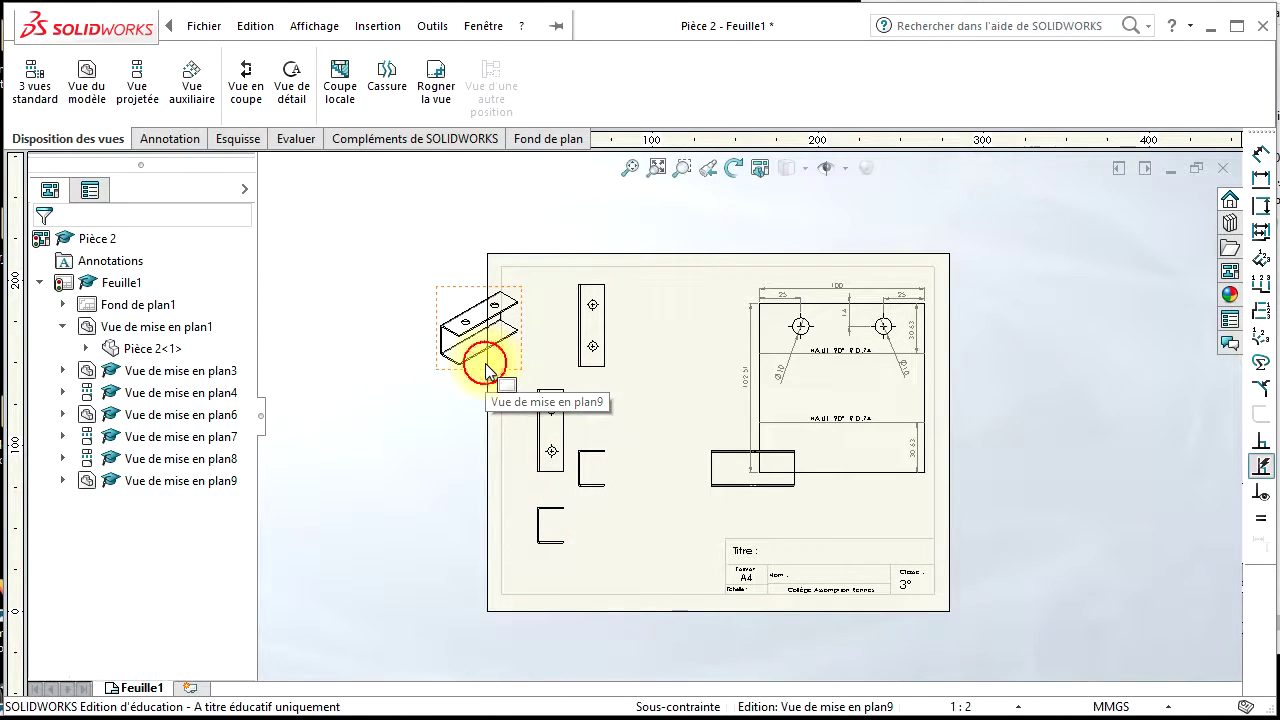
drag(500, 366, 716, 366)
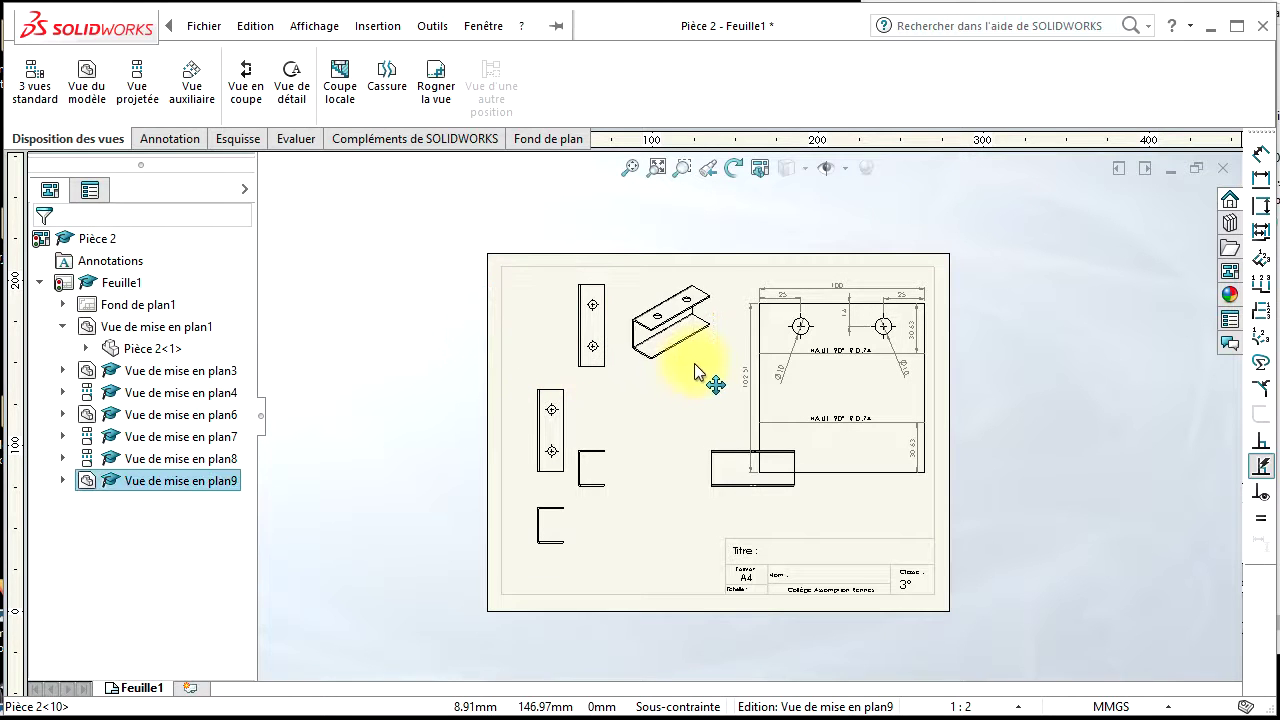
- Delete the tall top view and the small C-shaped duplicate view
click(628, 414)
click(593, 348)
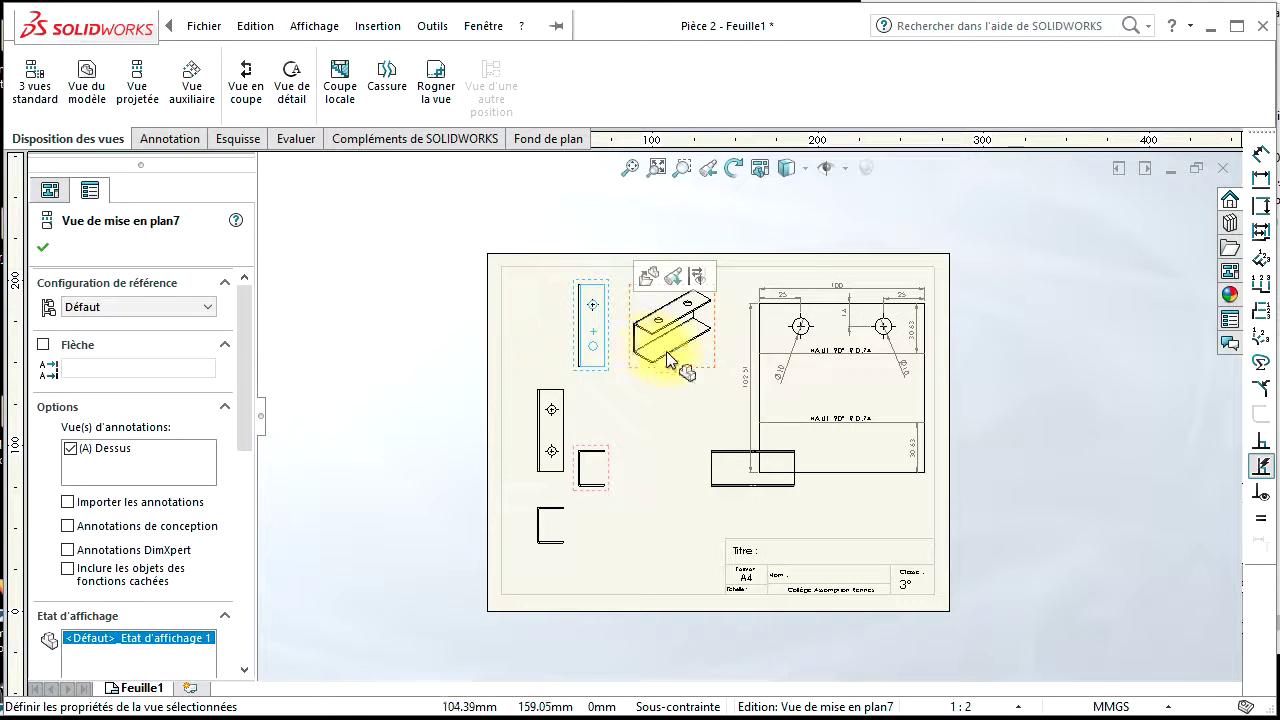
key(Delete)
click(785, 276)
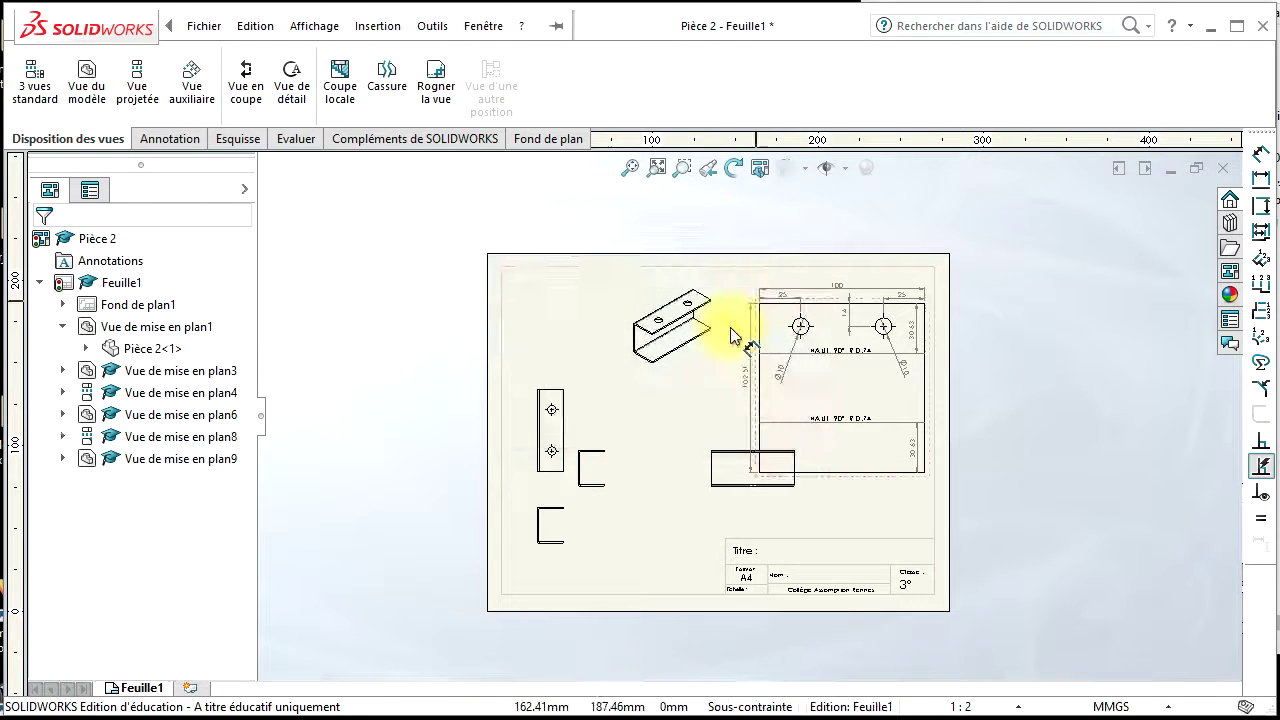
click(592, 466)
key(Delete)
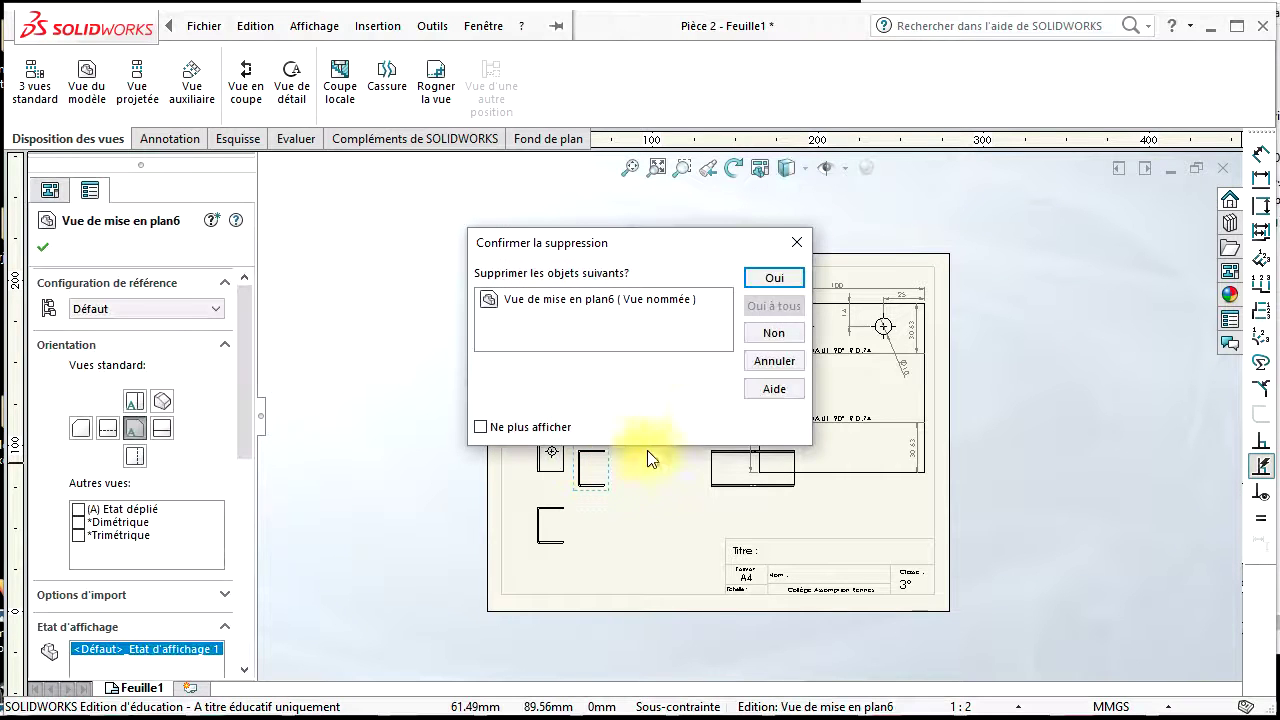
click(773, 279)
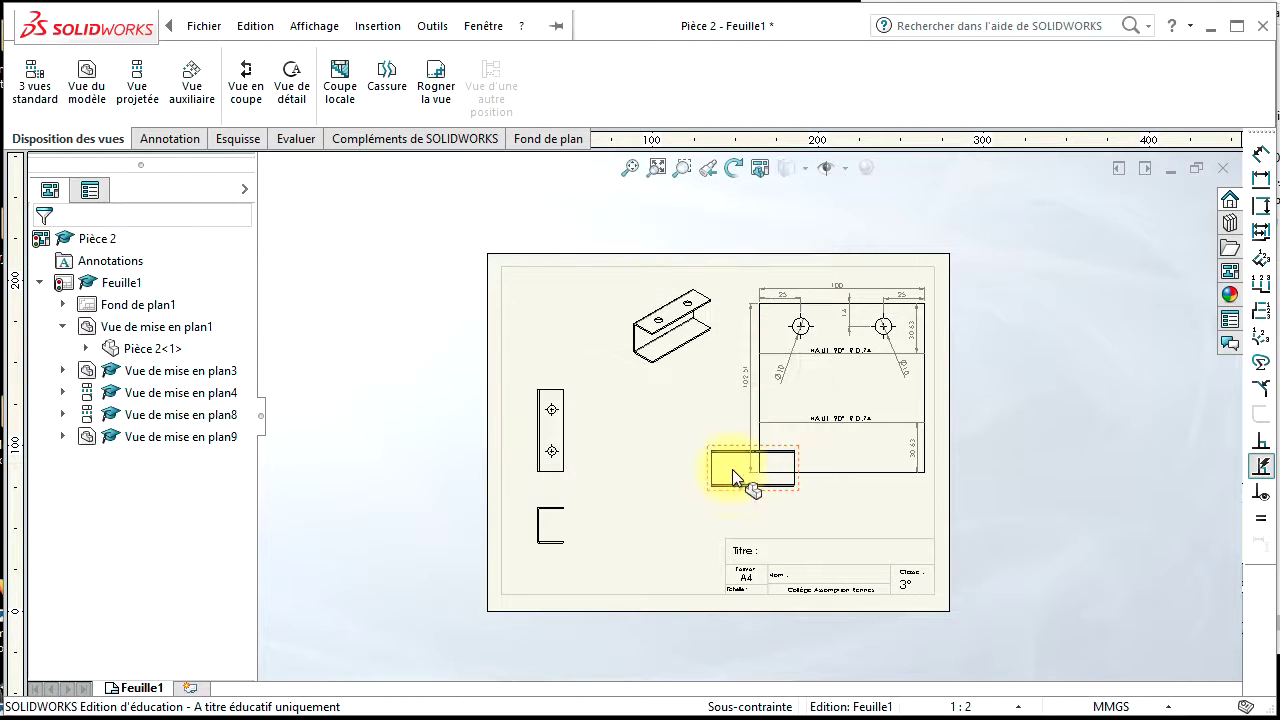
- Delete the rectangular view below the flat pattern and the tall left side view
click(728, 473)
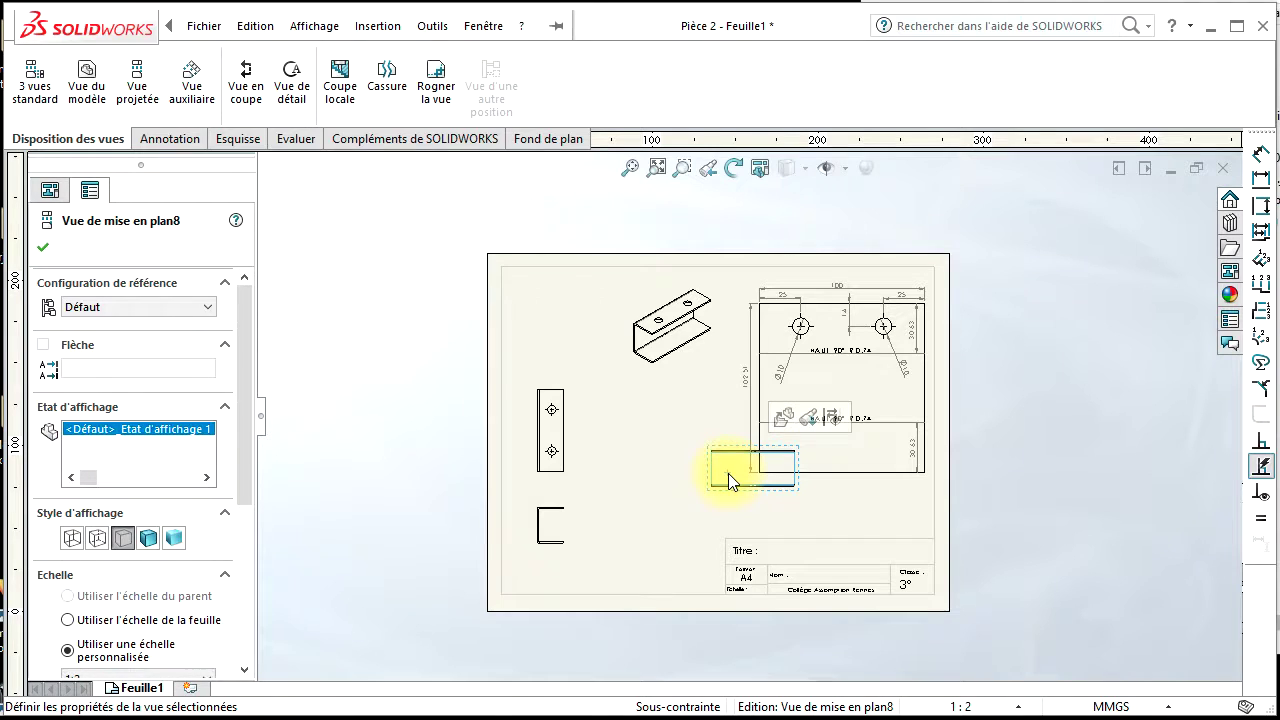
key(Delete)
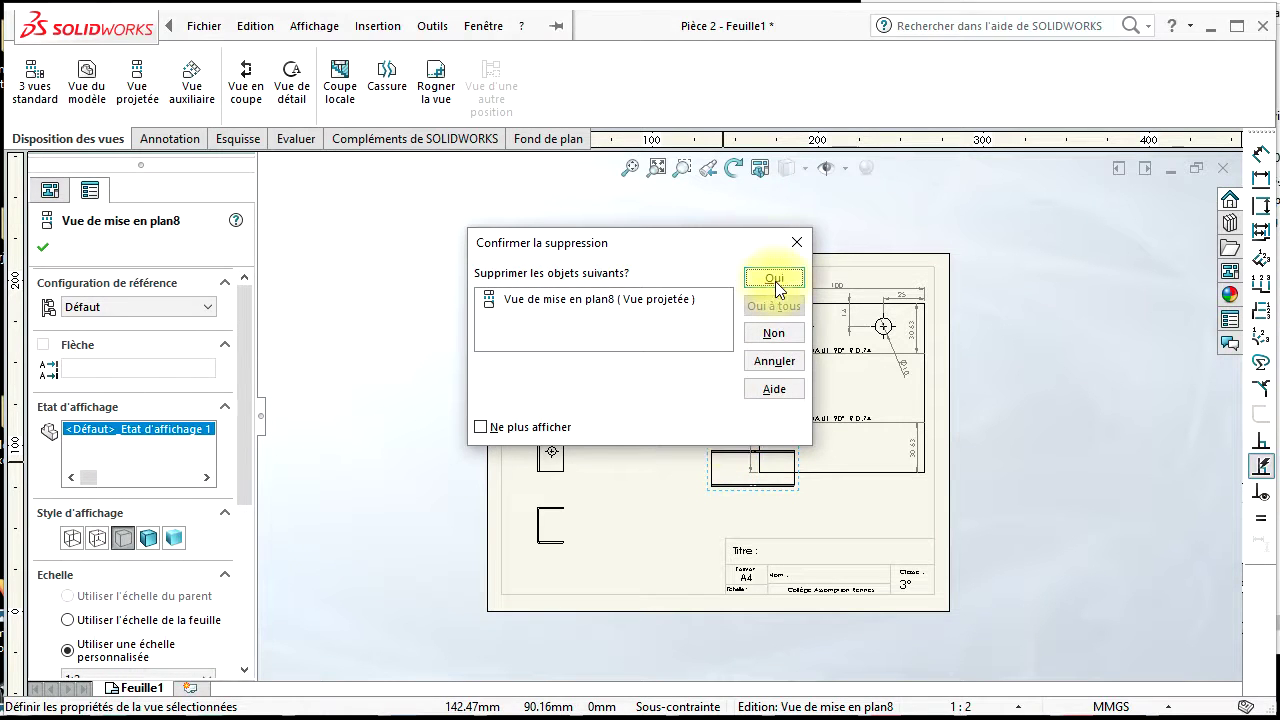
click(774, 280)
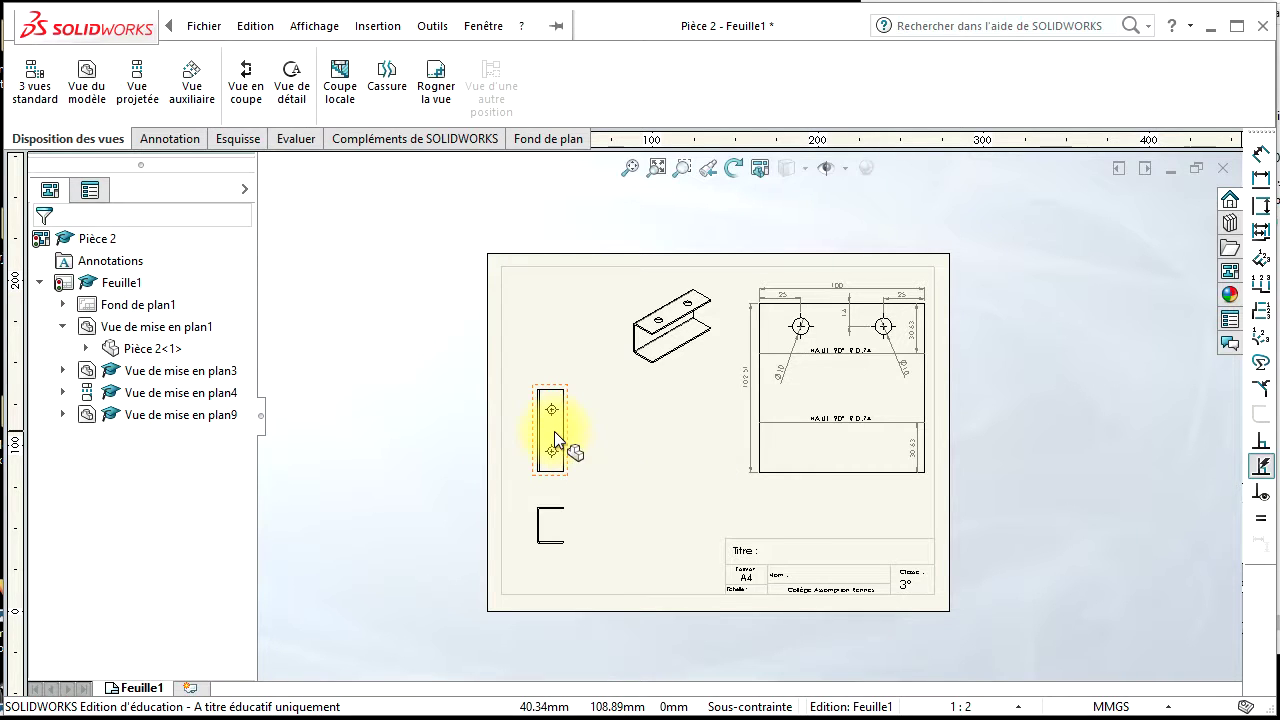
click(554, 431)
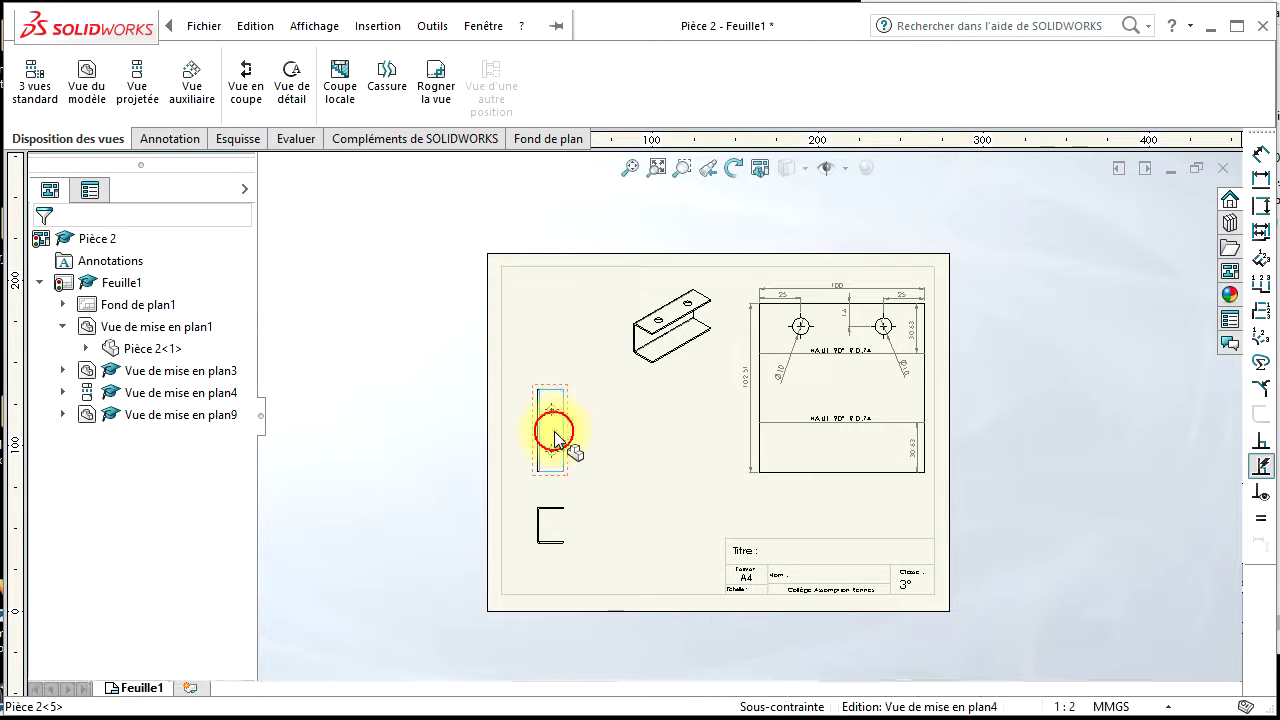
key(Delete)
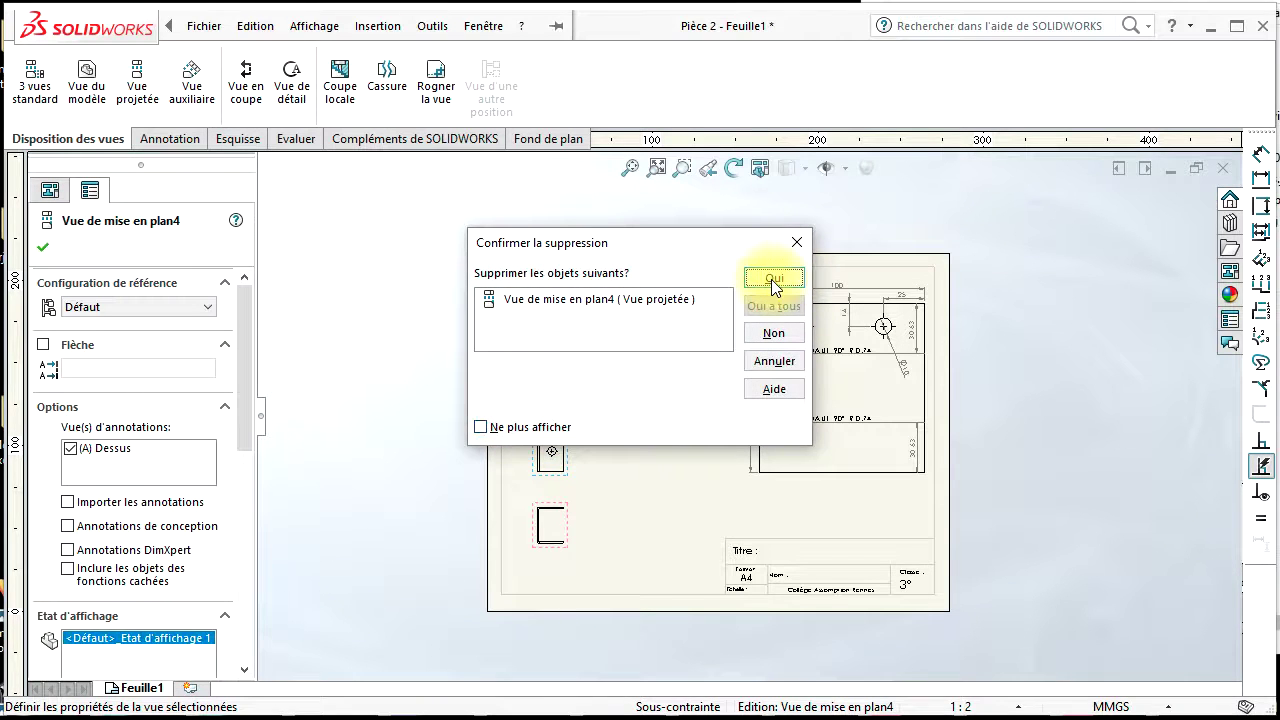
click(773, 278)
click(688, 362)
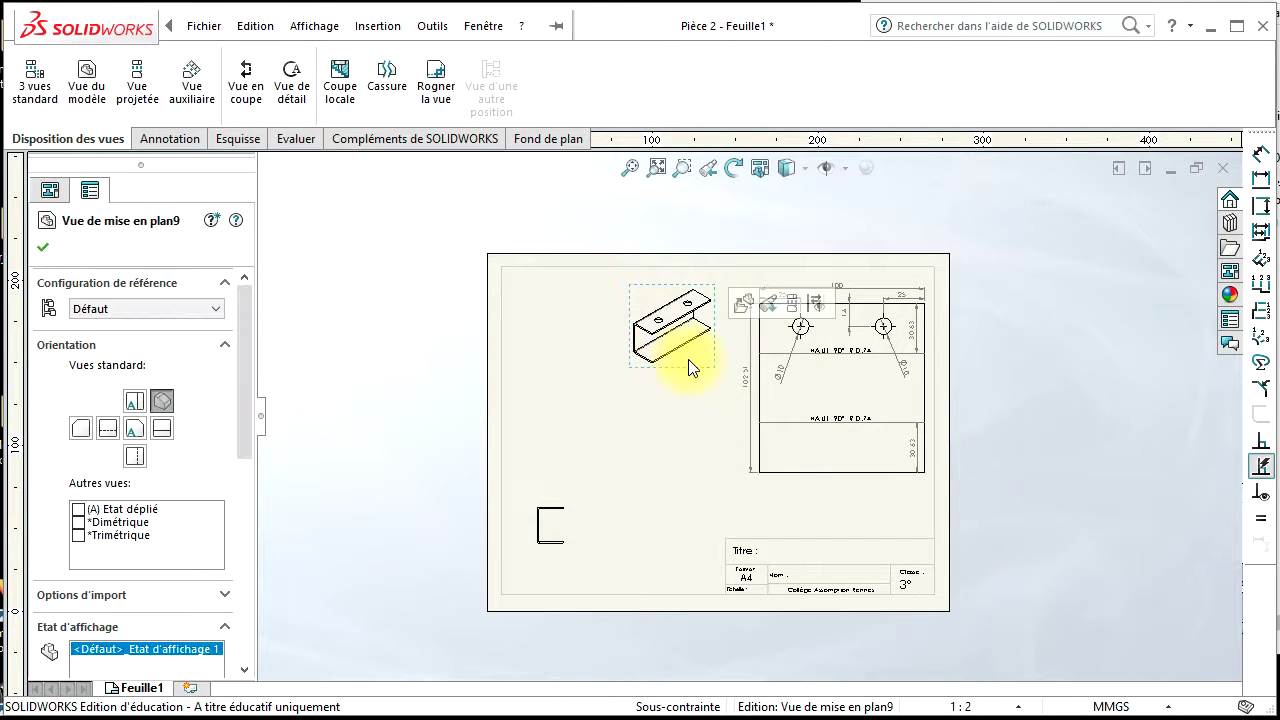
scroll(185, 458, down, 3)
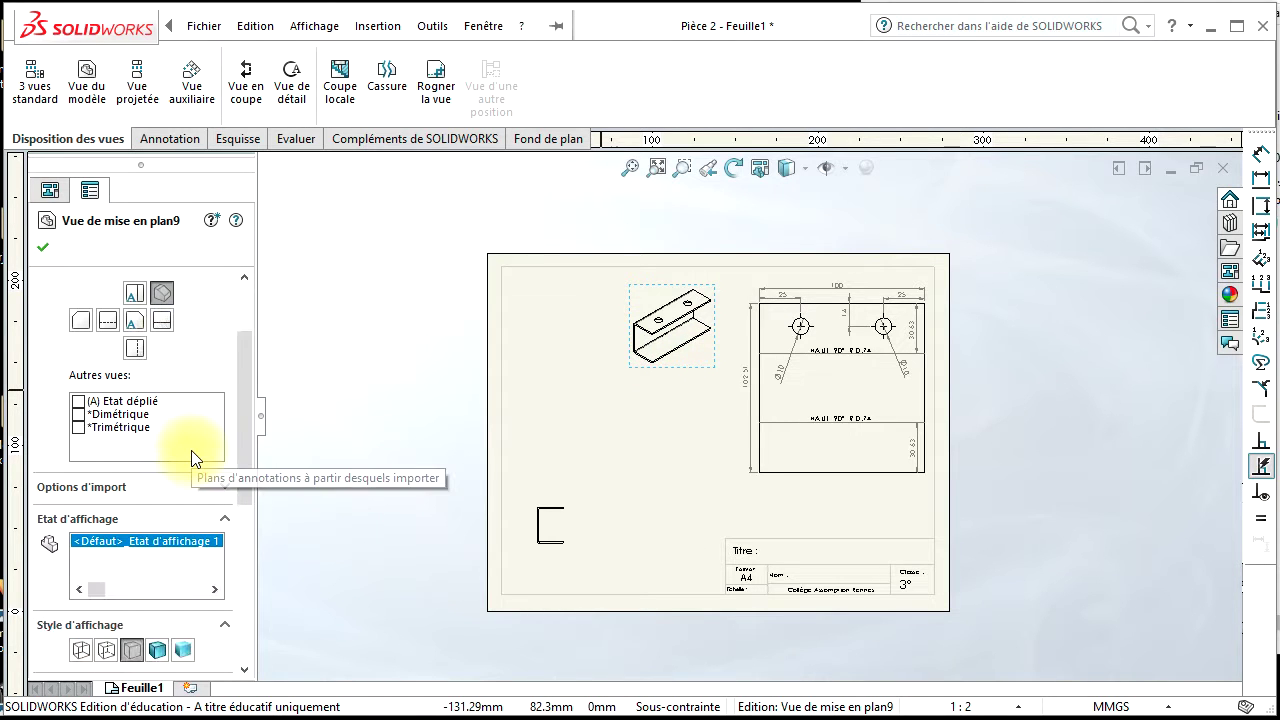
click(360, 347)
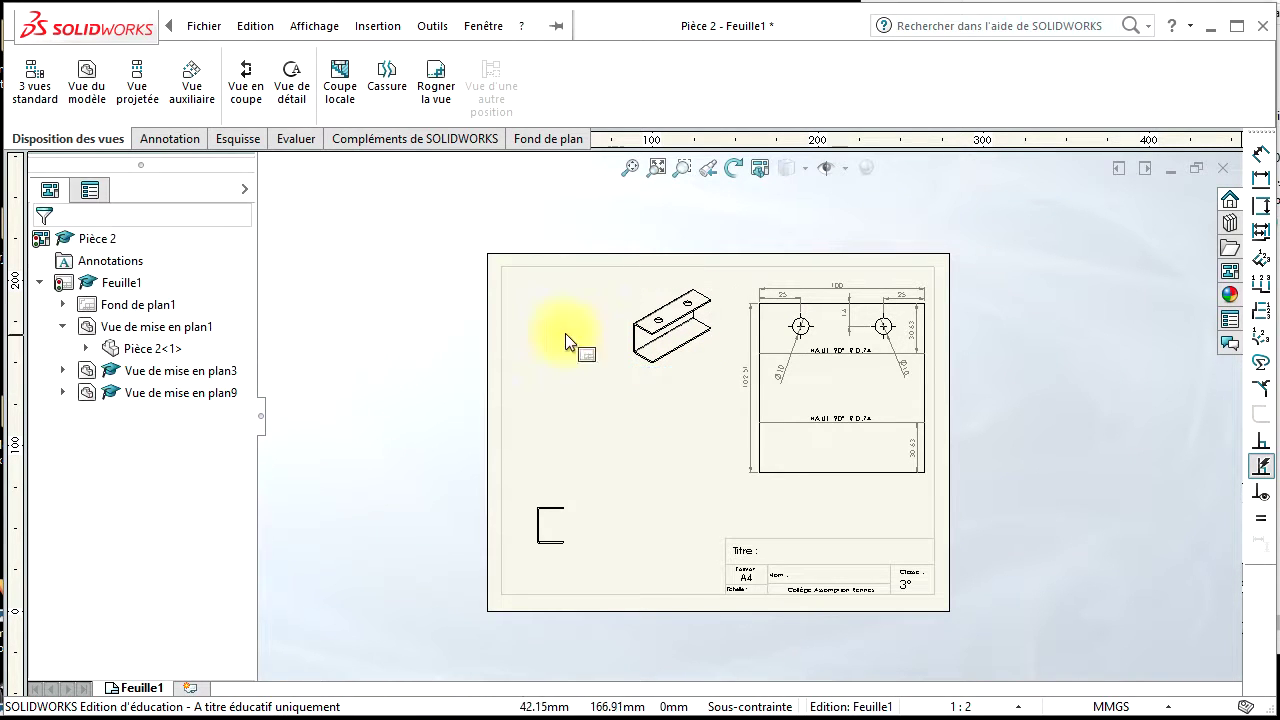
click(704, 359)
scroll(195, 420, down, 3)
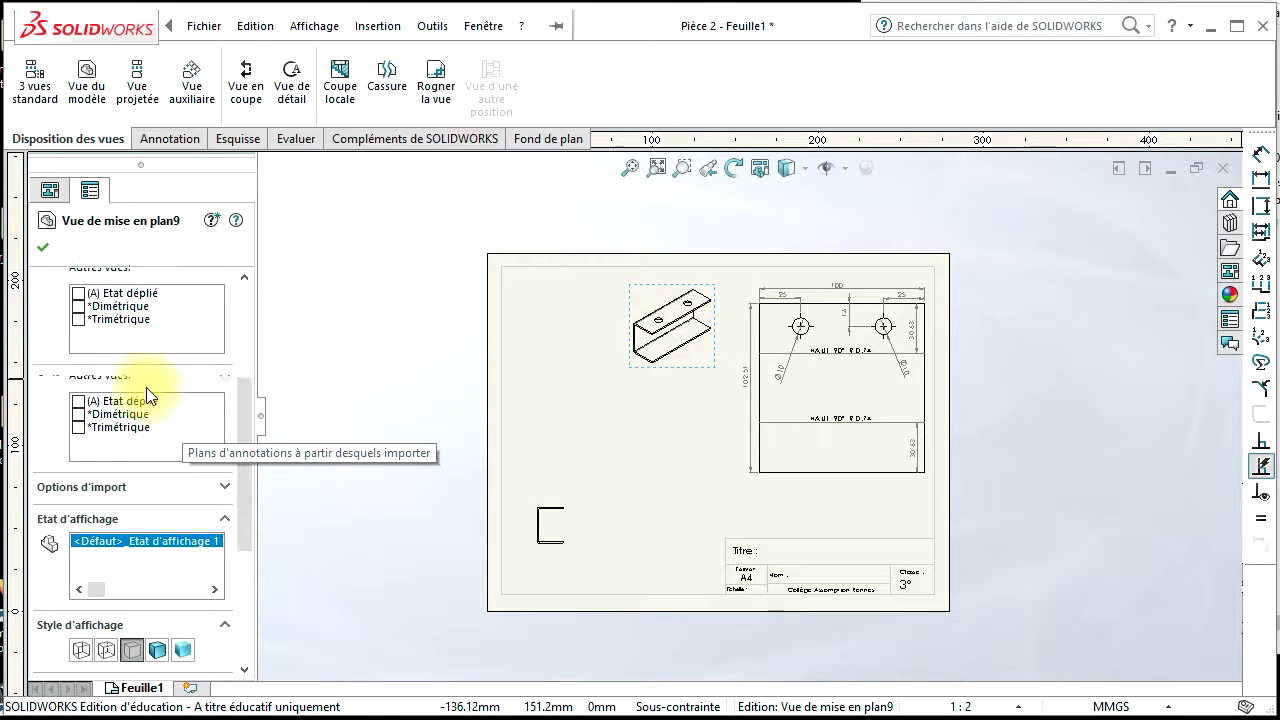
scroll(237, 371, up, 5)
scroll(177, 374, down, 6)
scroll(192, 425, down, 3)
scroll(192, 425, up, 3)
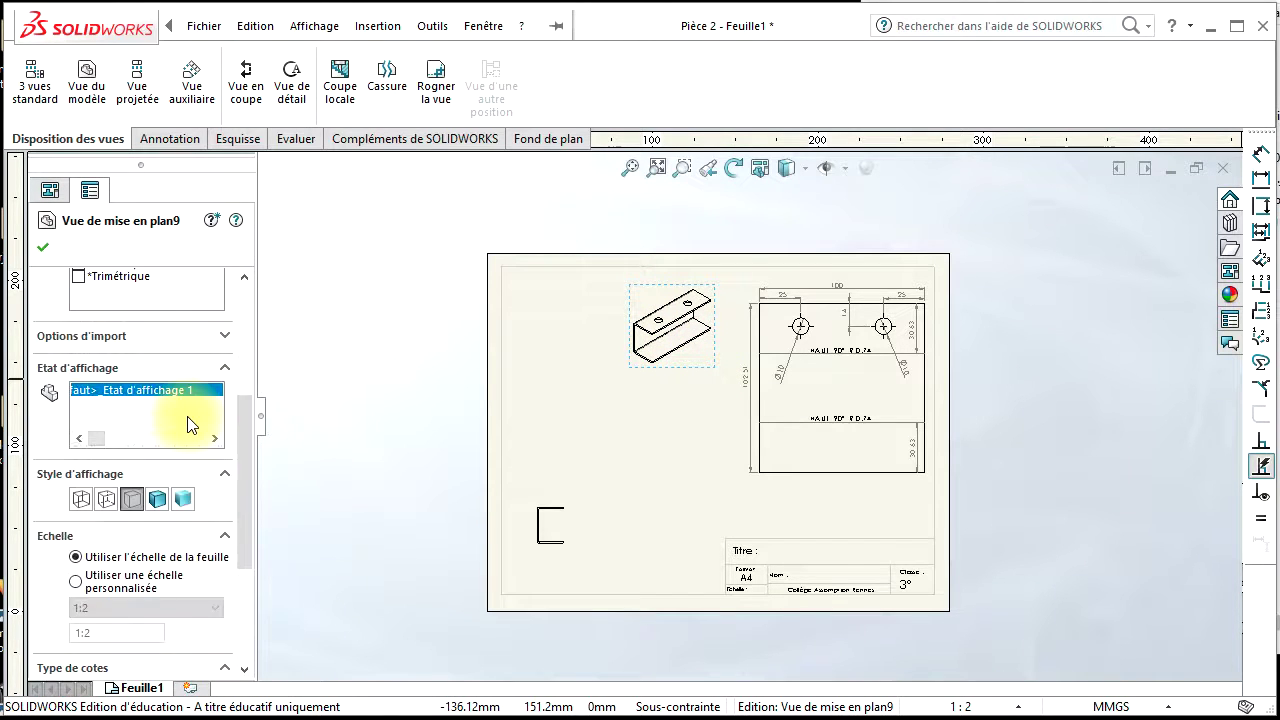
scroll(177, 447, down, 3)
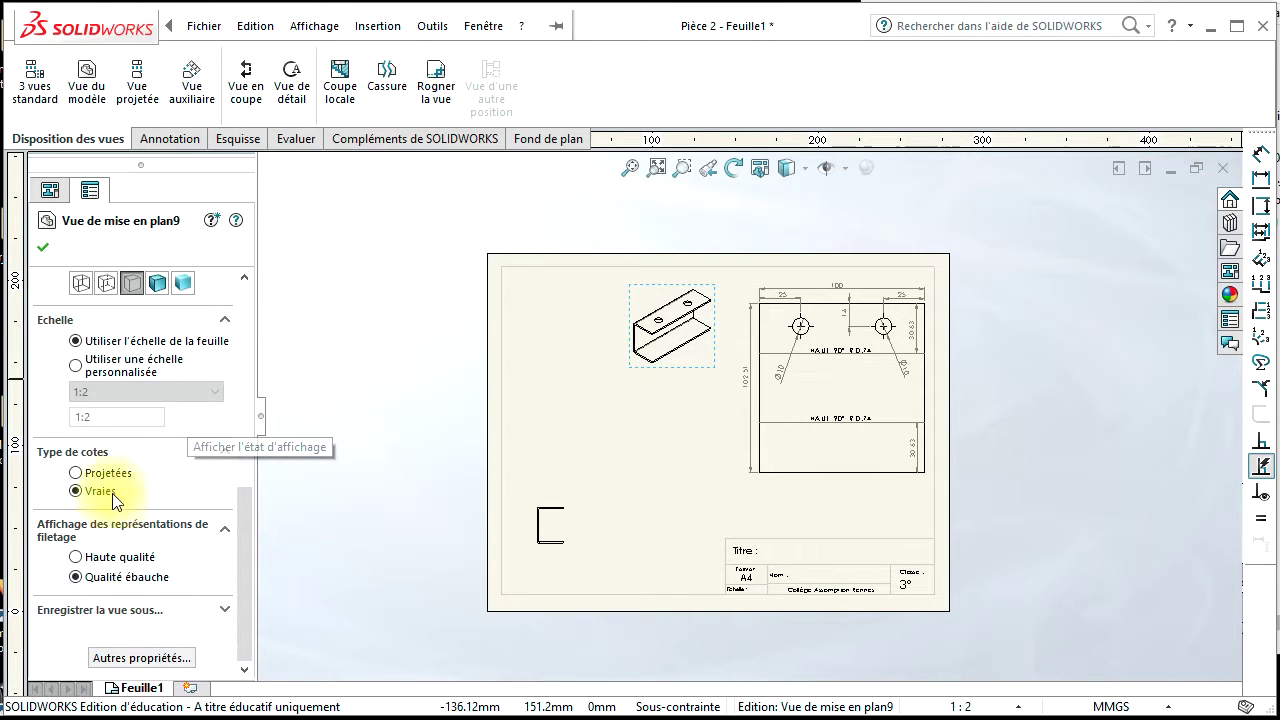
drag(250, 558, 248, 508)
click(76, 499)
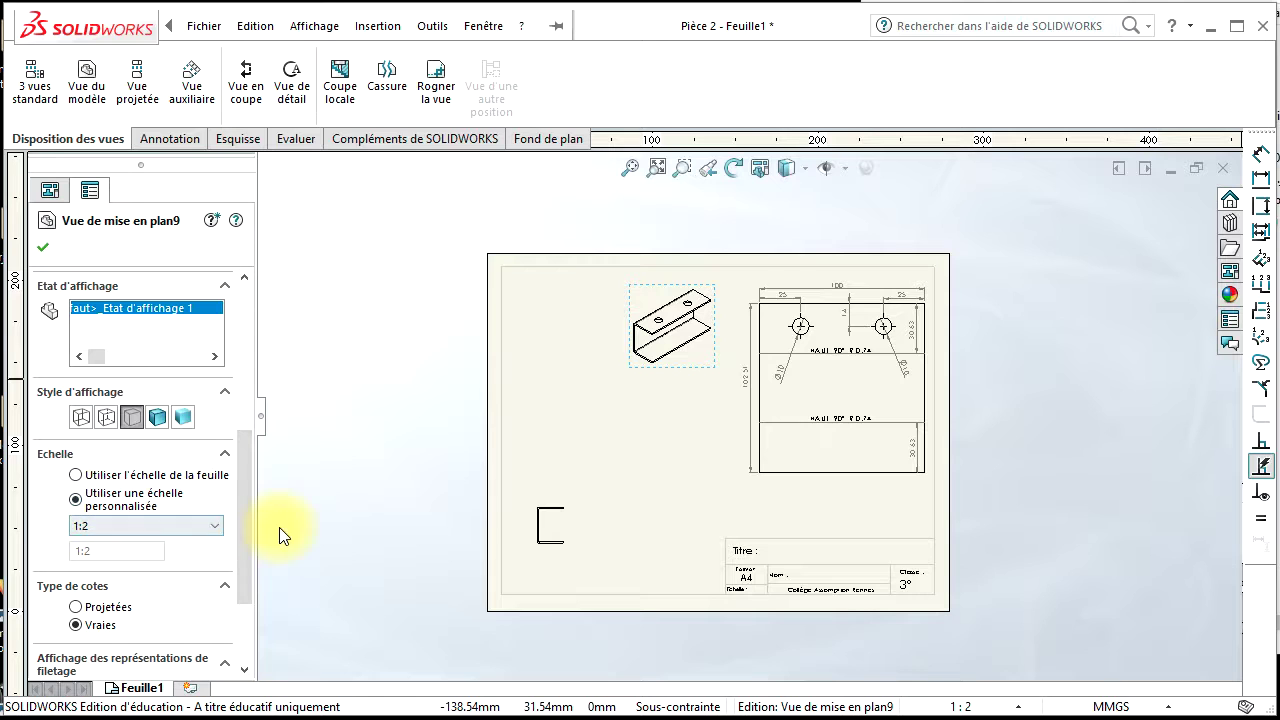
click(218, 526)
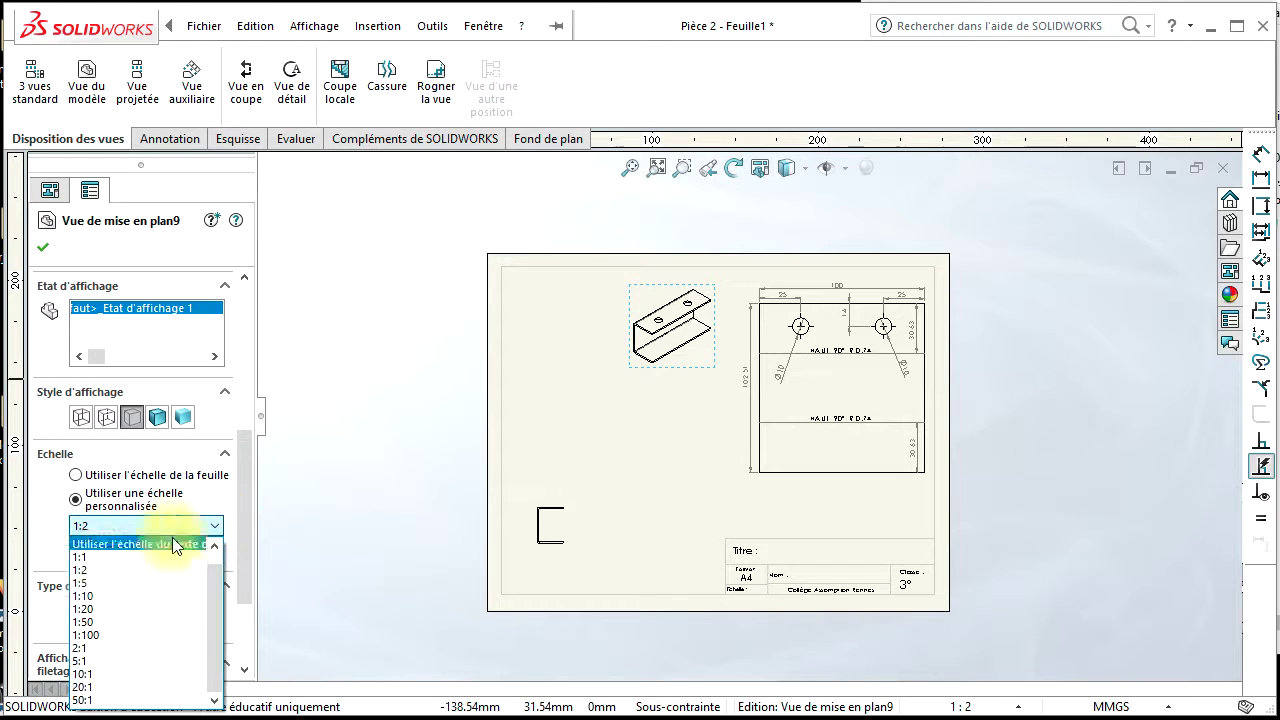
click(102, 554)
drag(705, 410, 645, 440)
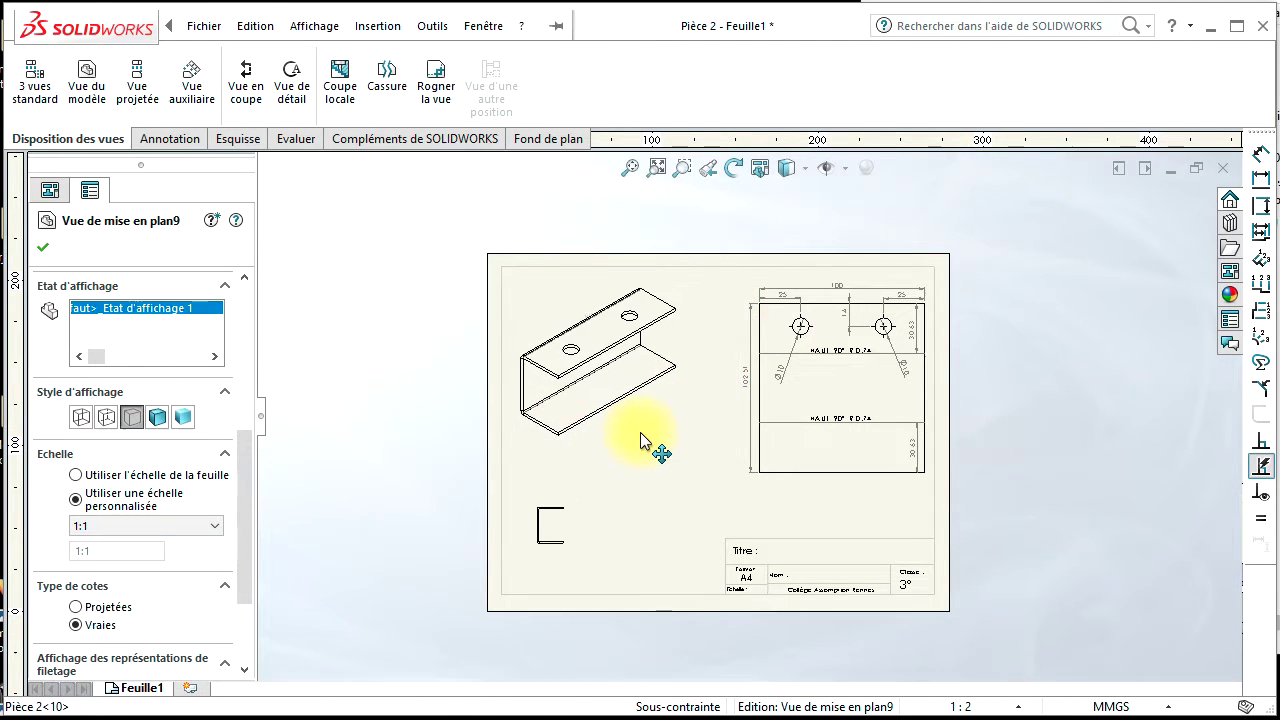
click(566, 539)
click(76, 501)
click(214, 526)
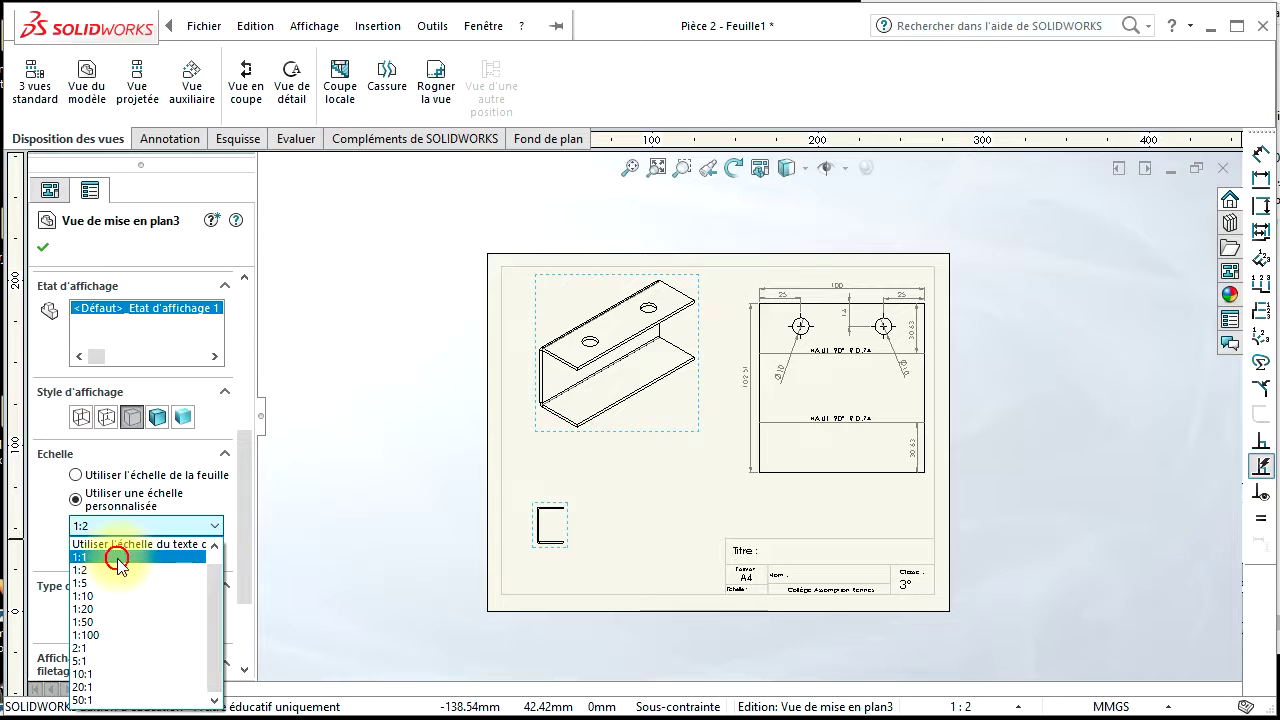
click(118, 557)
mouse_move(586, 530)
mouse_down()
mouse_move(687, 533)
mouse_move(644, 521)
mouse_up()
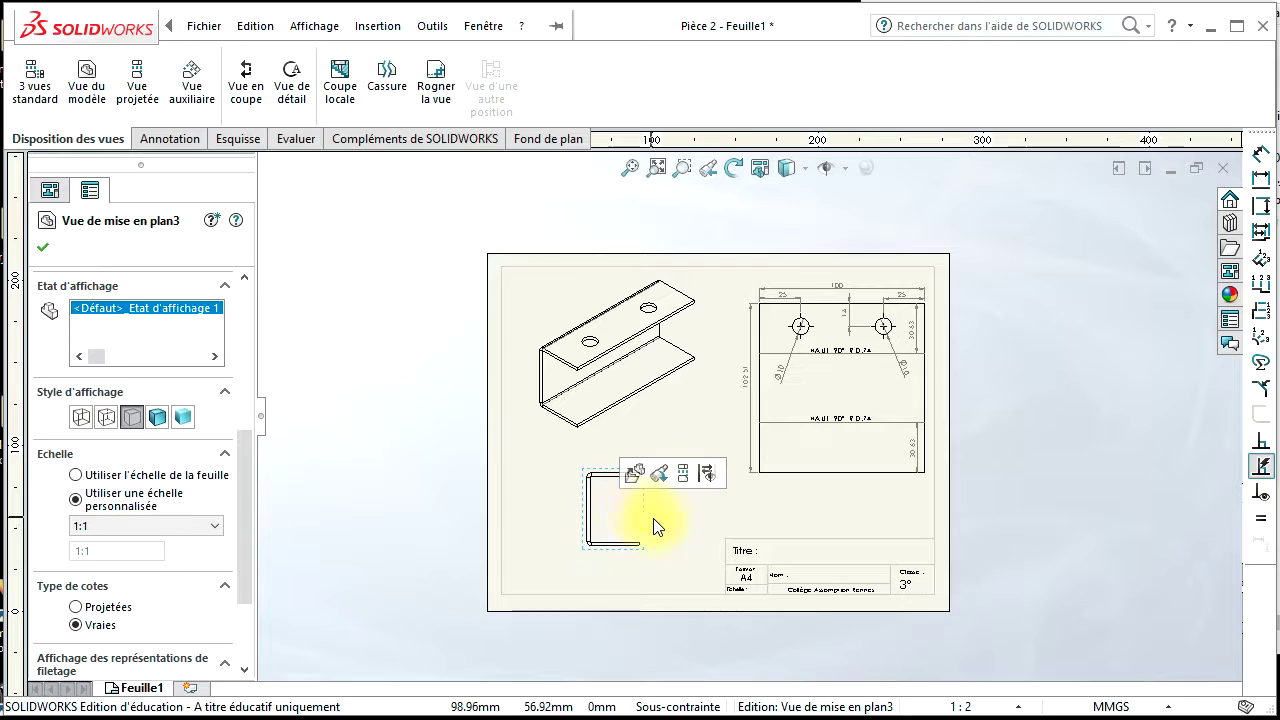
click(530, 484)
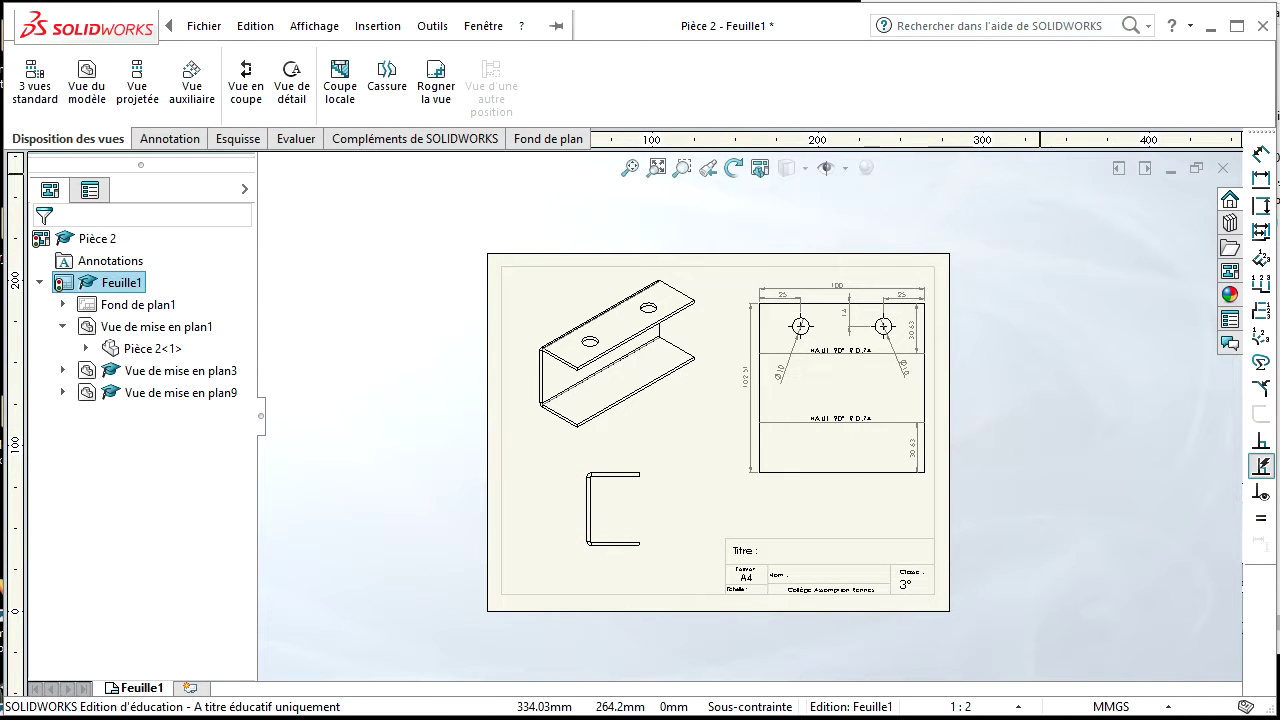
- Dimension the C-profile's top and bottom flanges at 29.26 and its web height at 38.53
click(1260, 156)
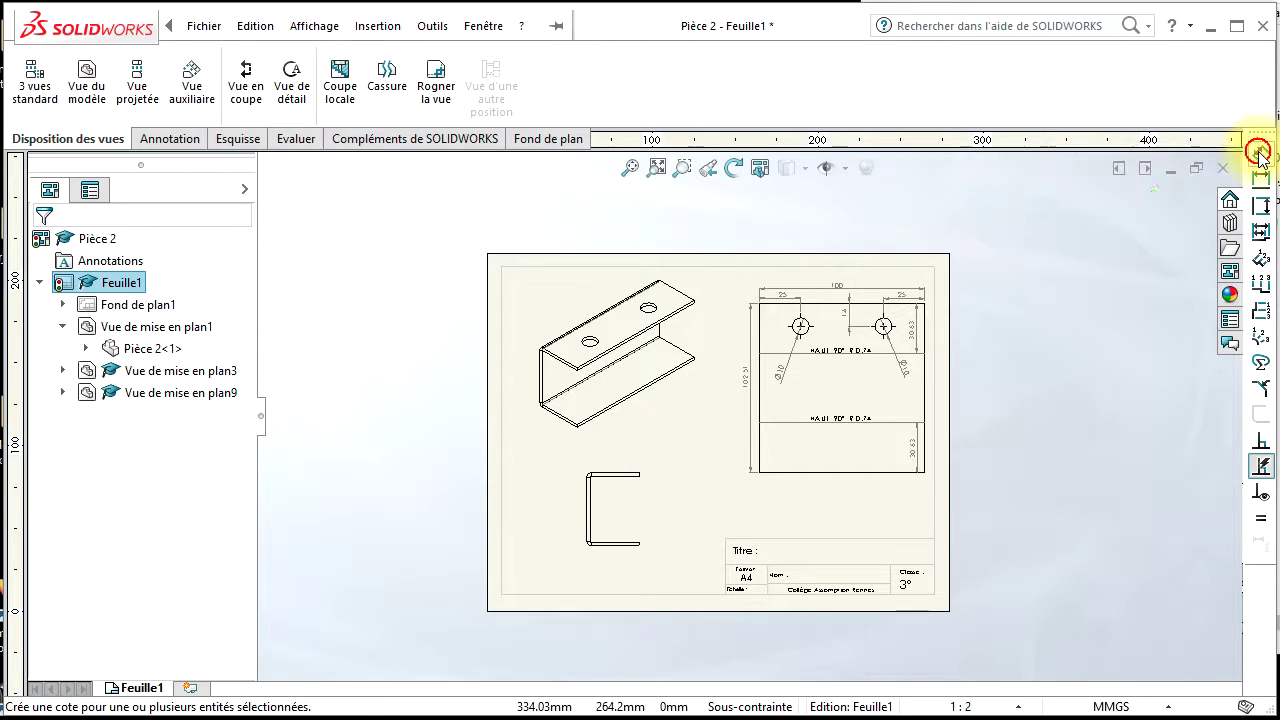
click(660, 392)
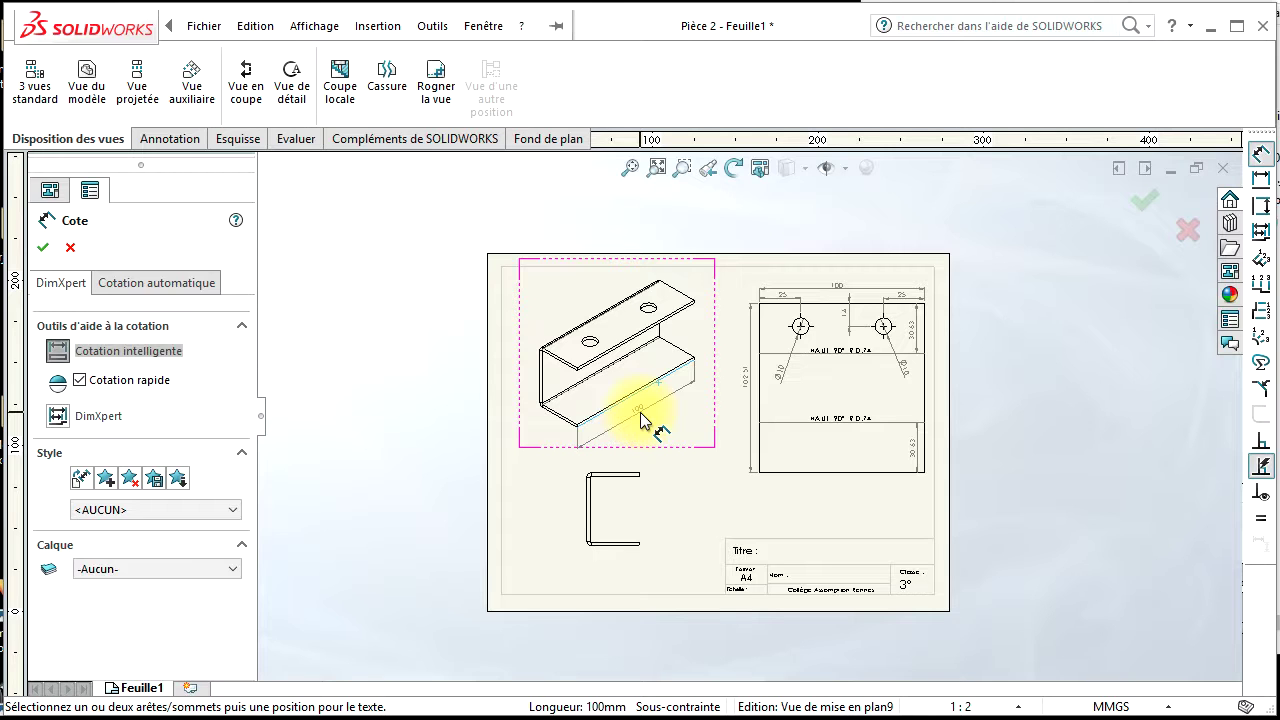
key(Escape)
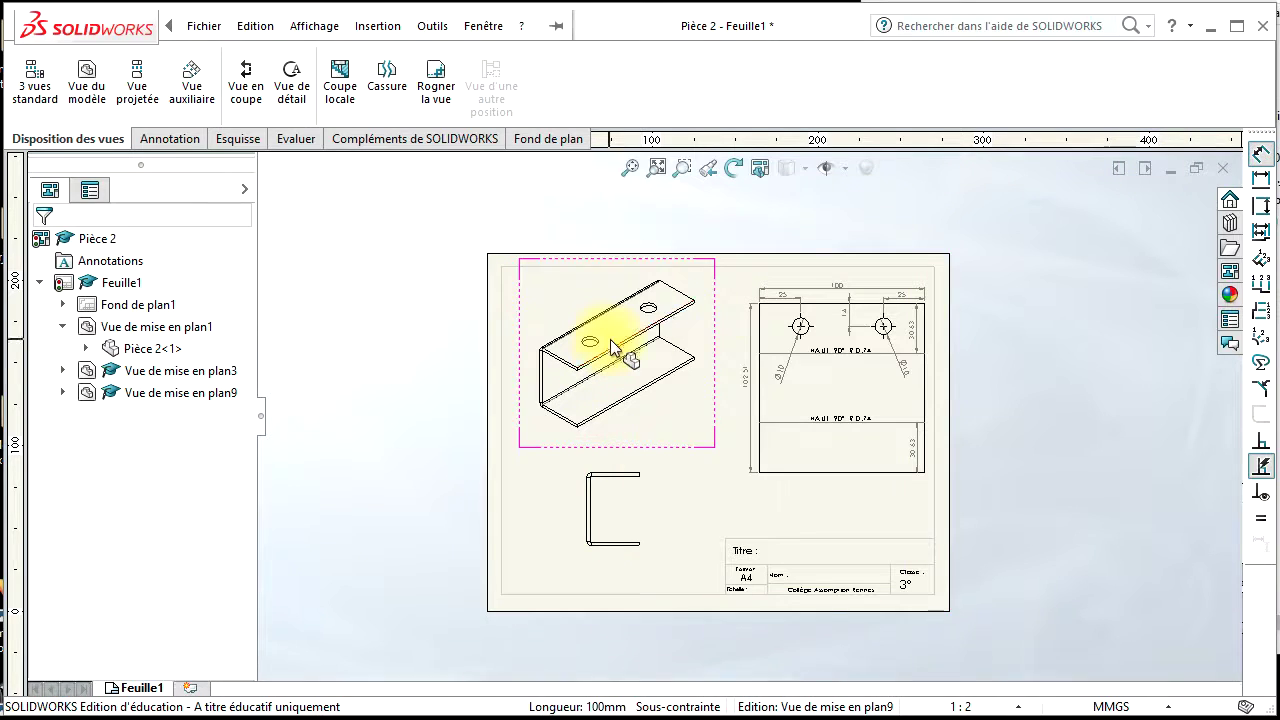
click(1263, 153)
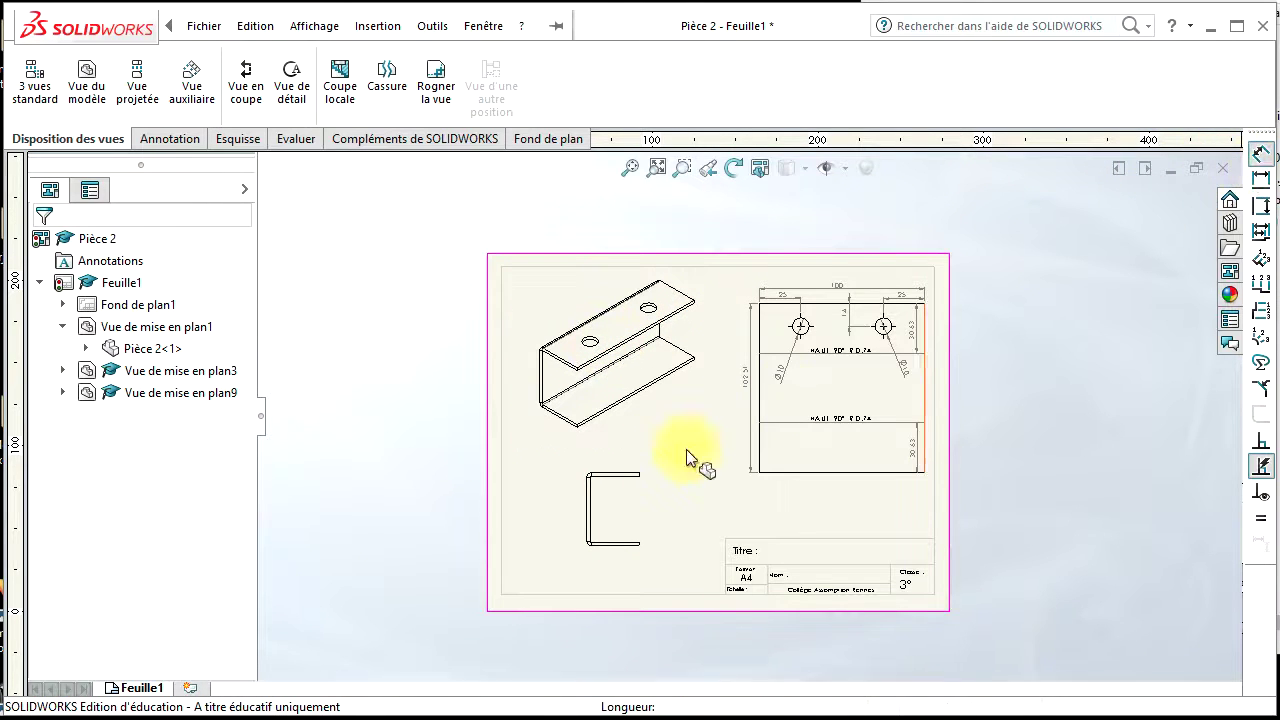
click(617, 480)
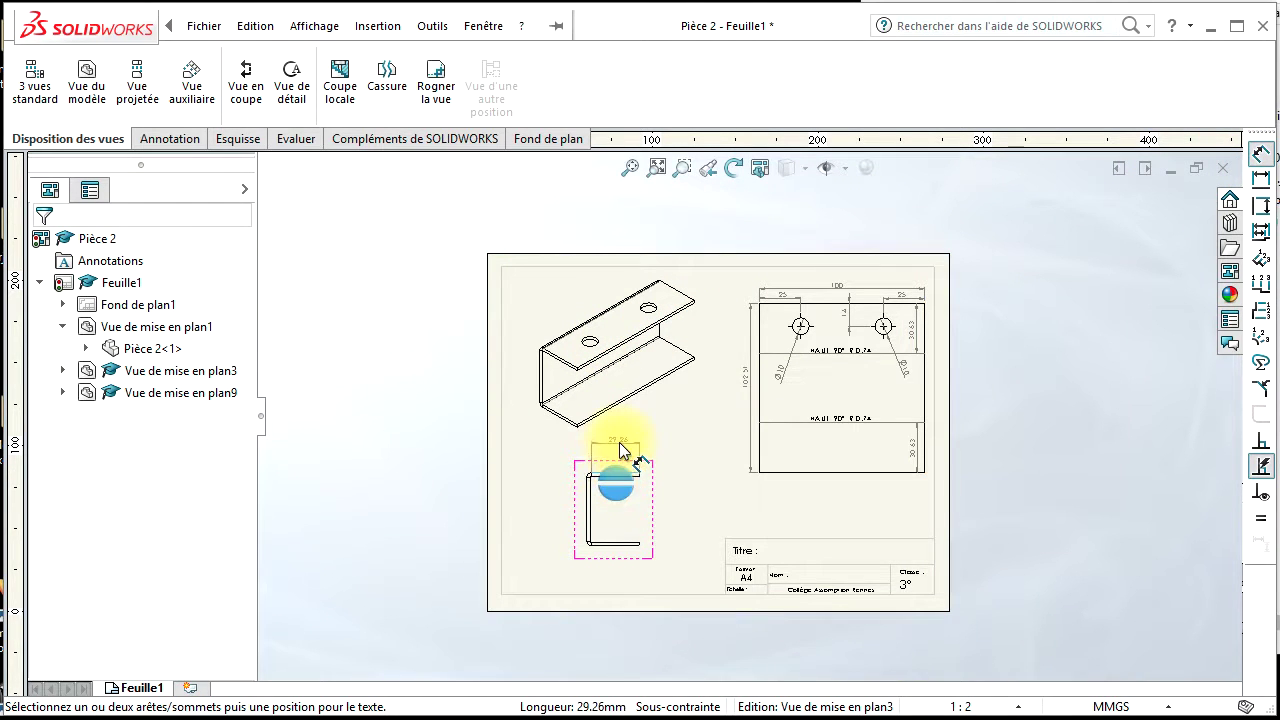
click(610, 451)
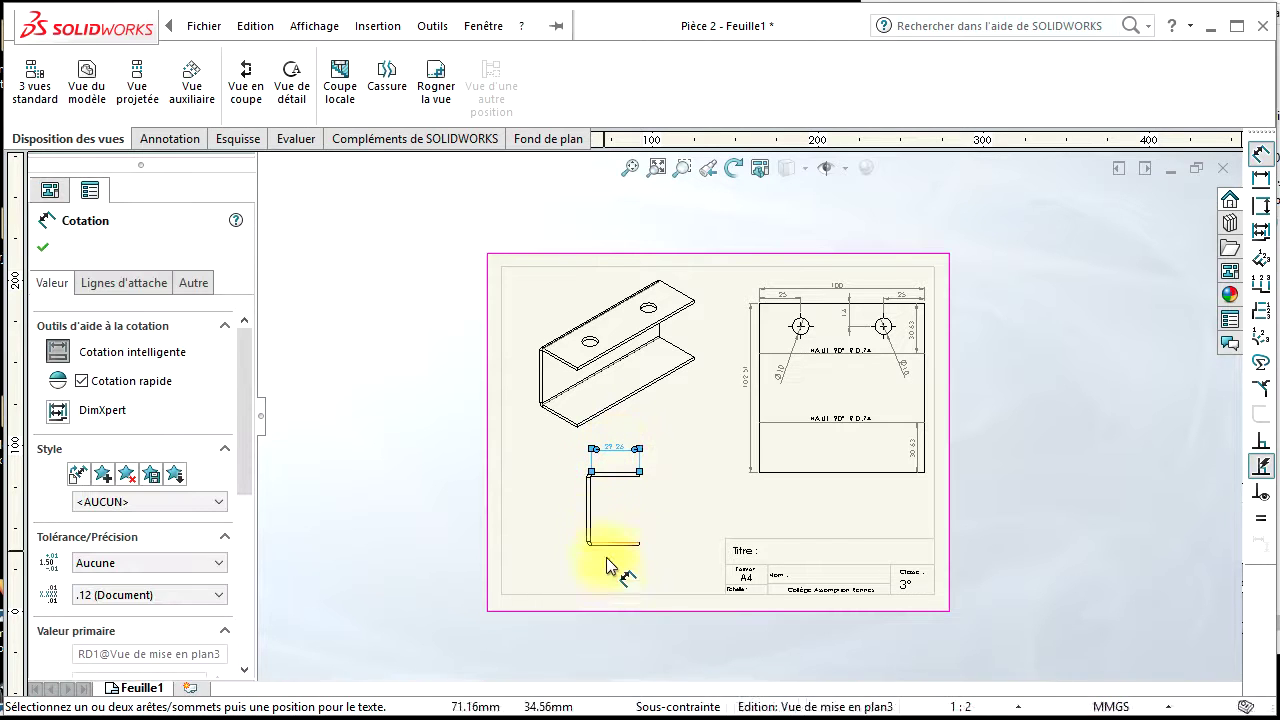
click(618, 546)
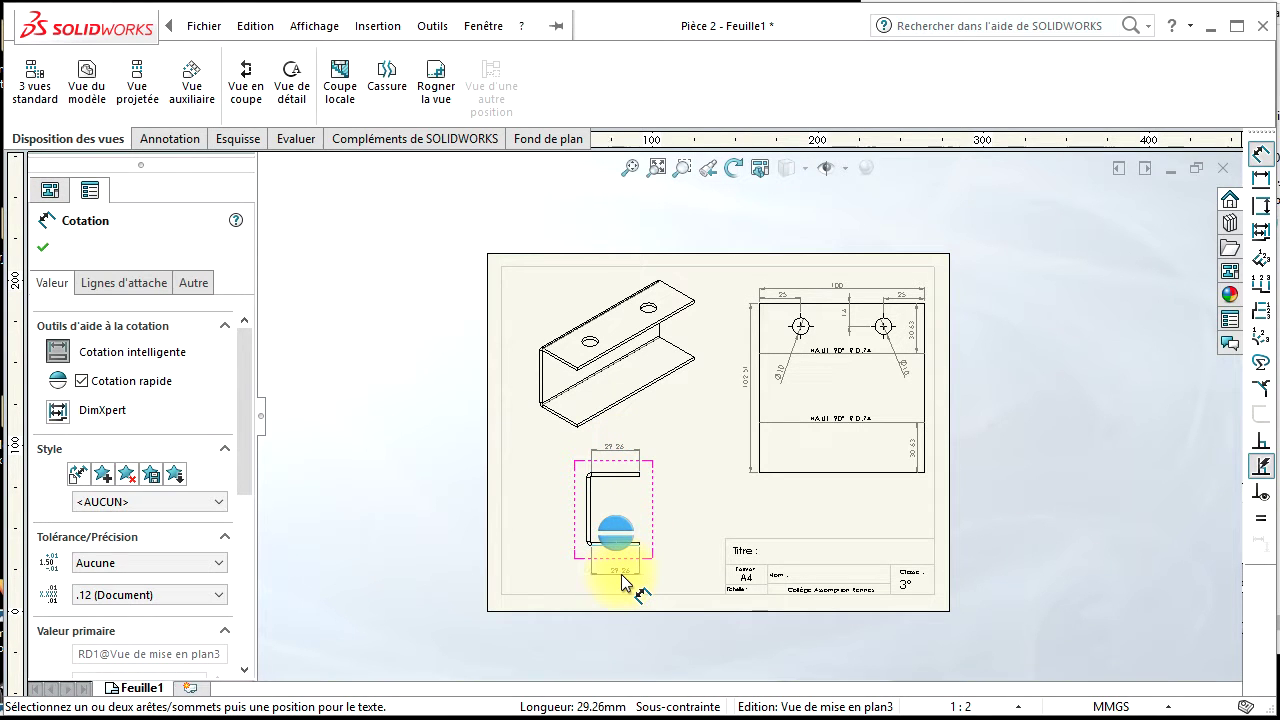
click(619, 575)
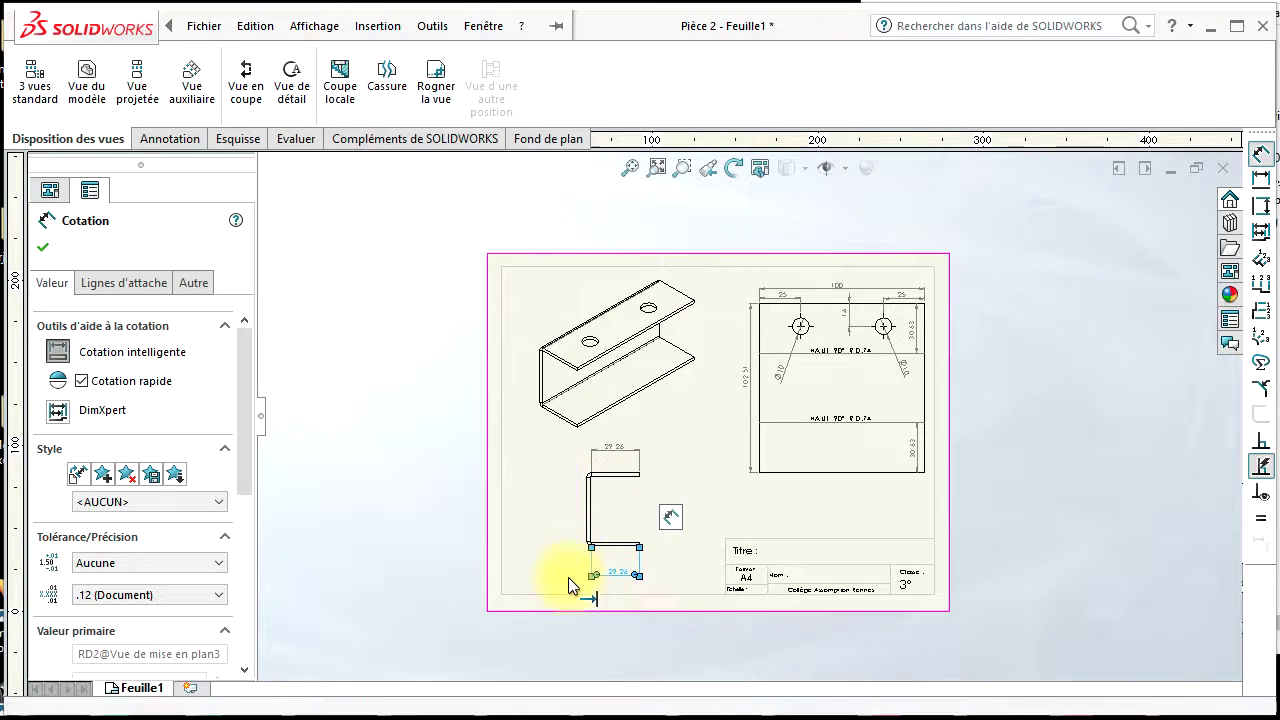
click(583, 510)
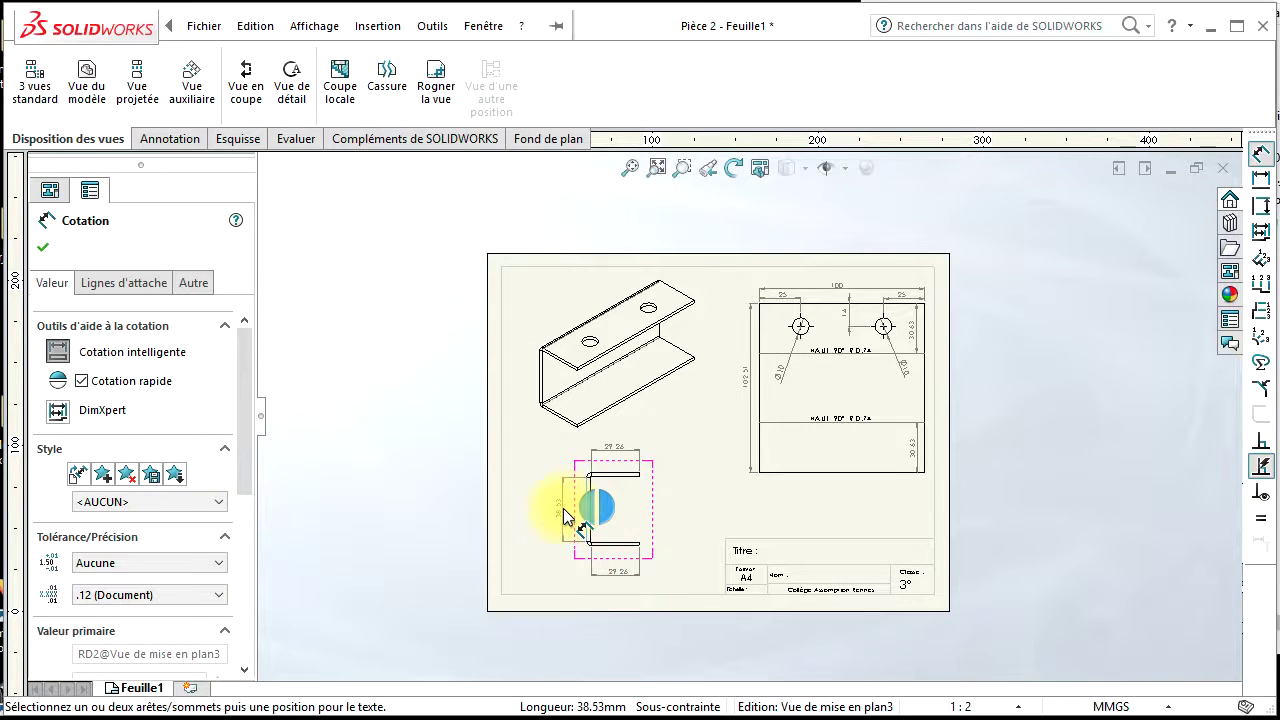
click(556, 508)
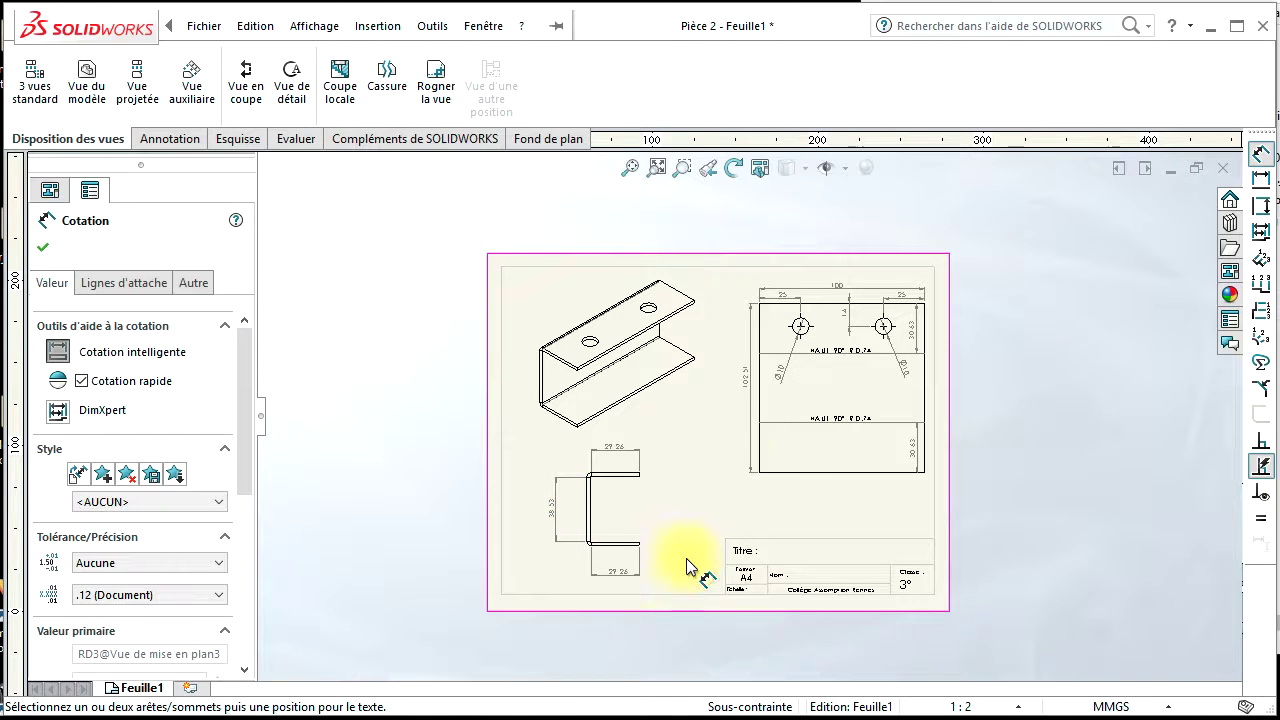
key(Escape)
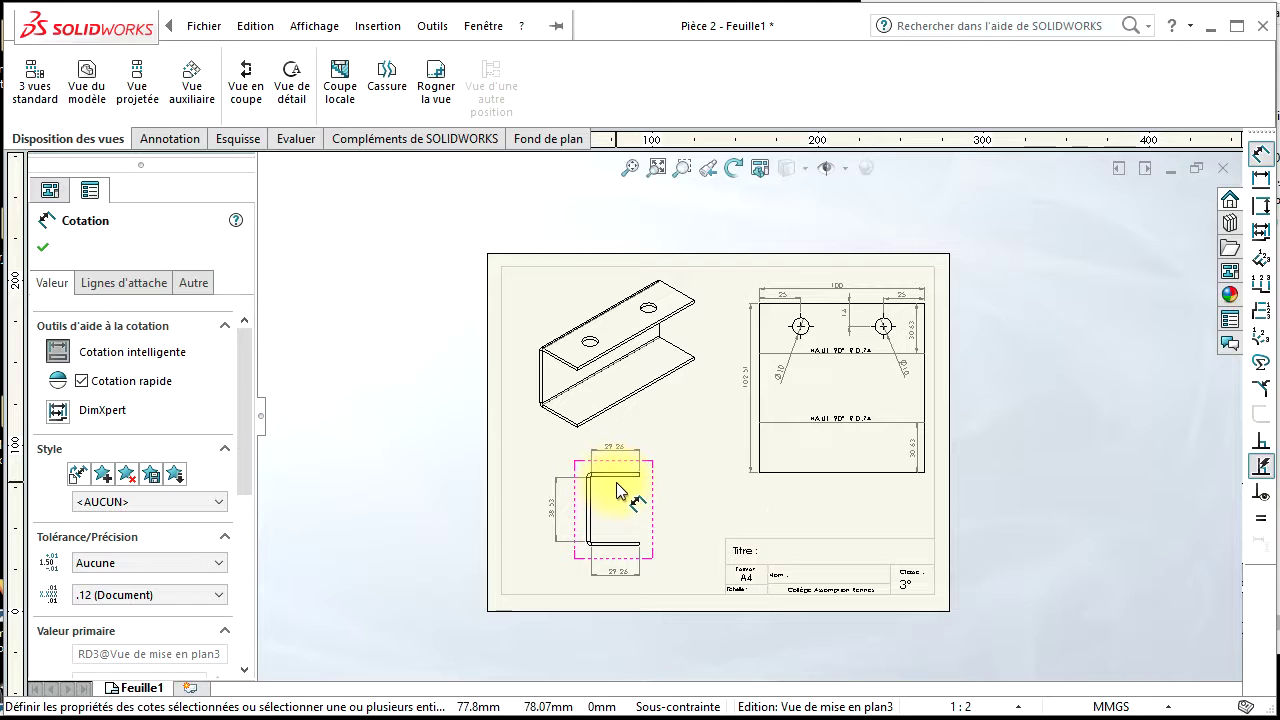
- Add a 90° angle dimension at the C-profile's upper corner
click(614, 476)
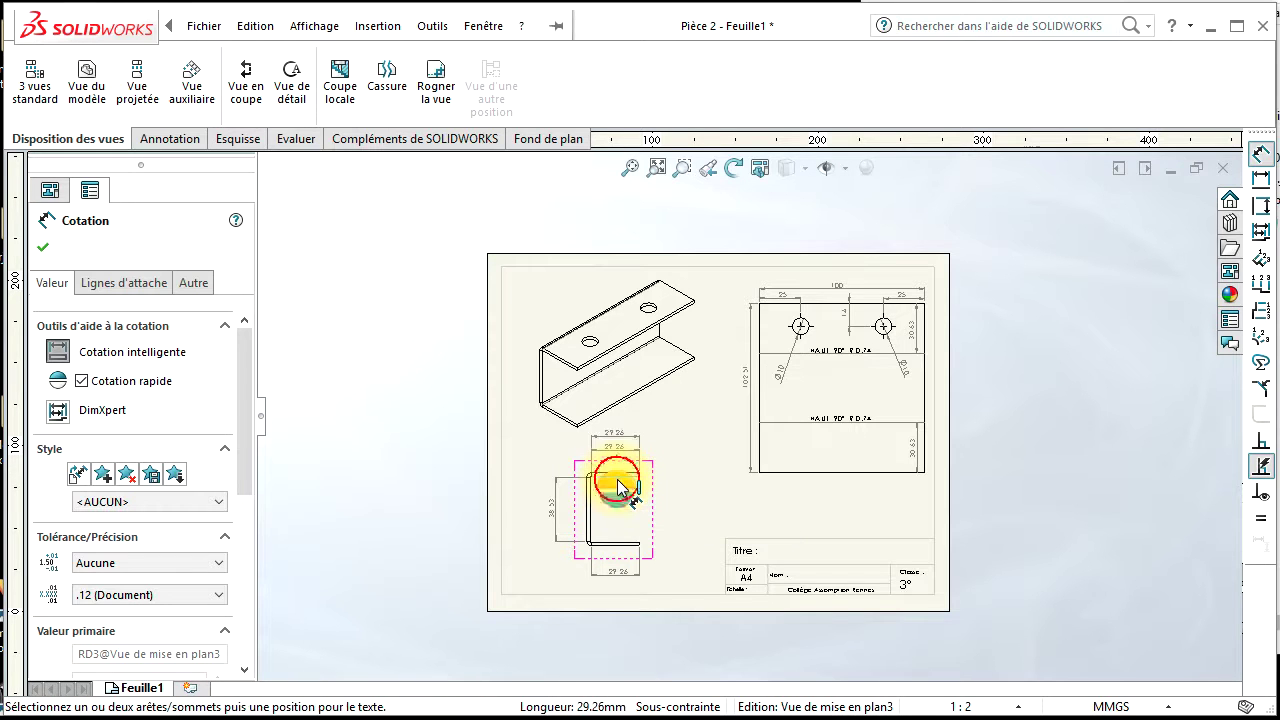
click(604, 502)
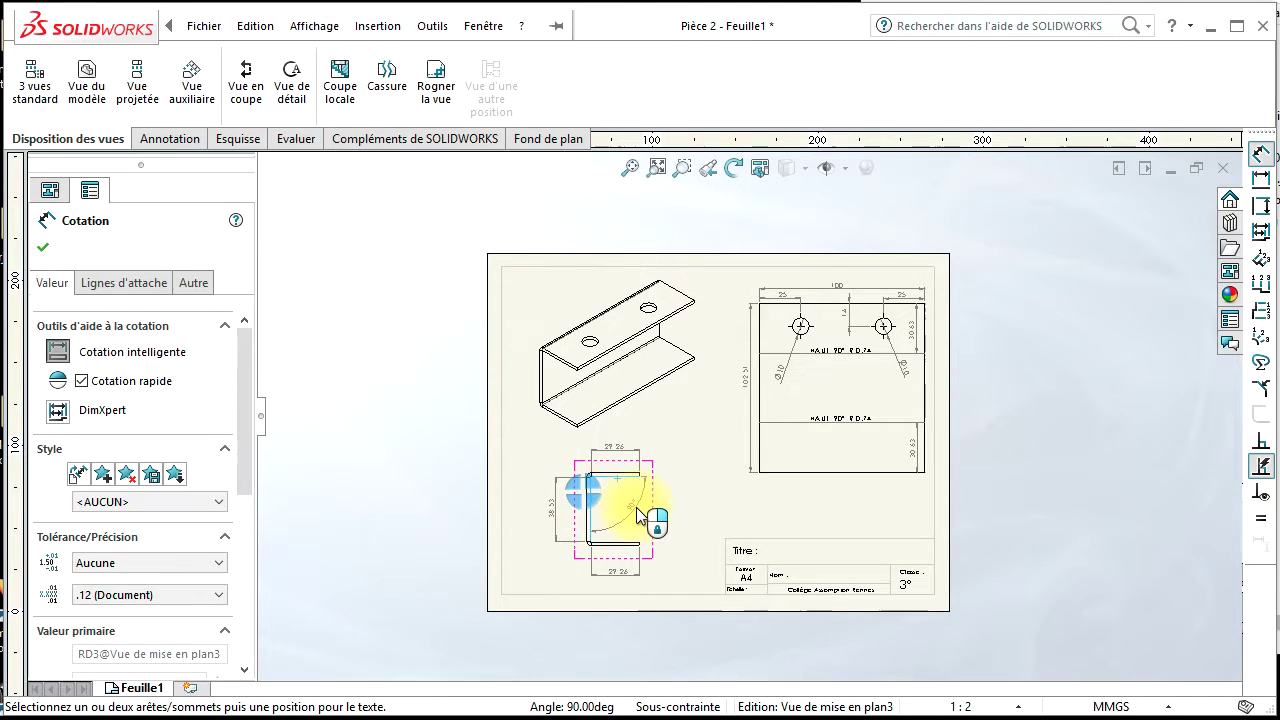
click(606, 489)
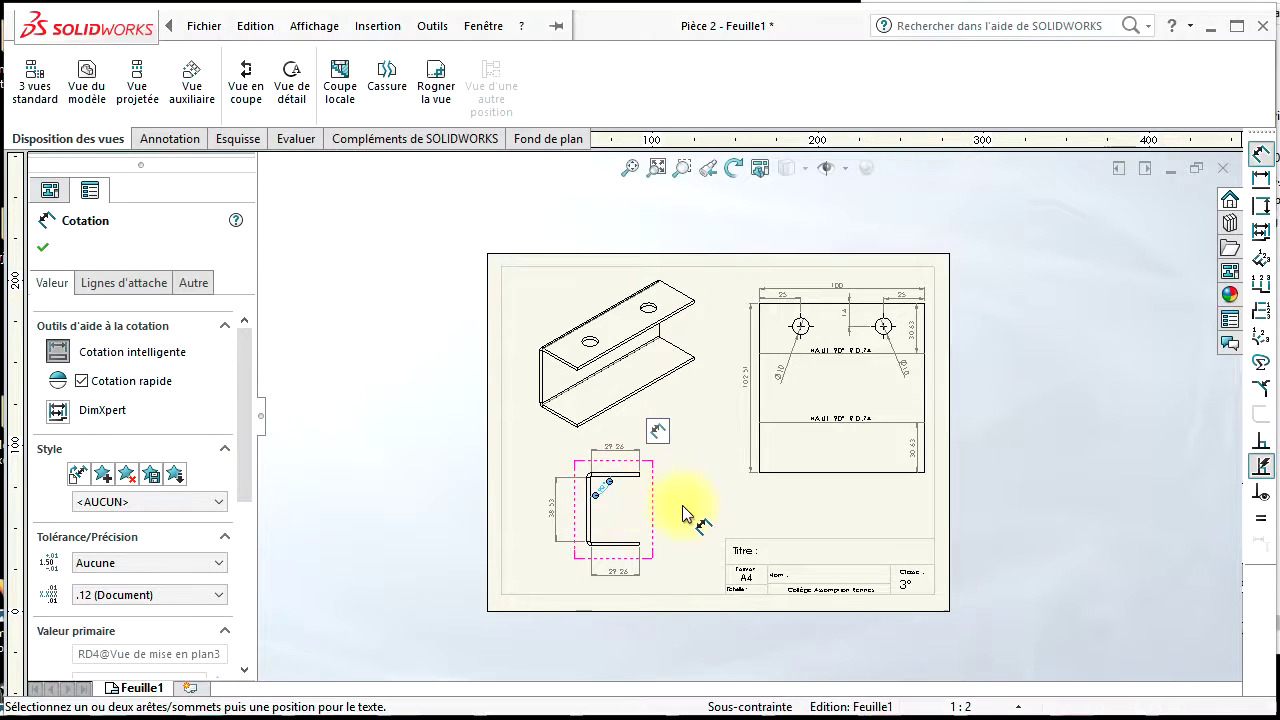
click(678, 520)
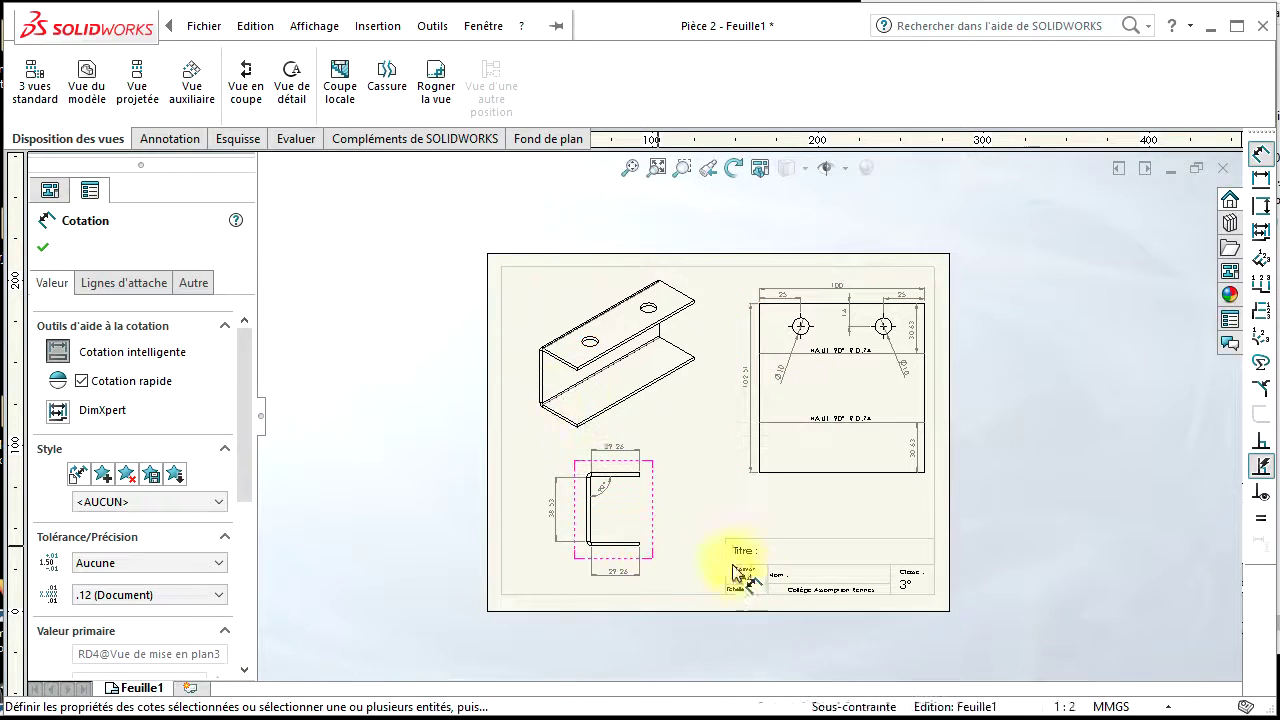
- Place a font-size 20 note beside Titre in the title block
scroll(866, 584, down, 2)
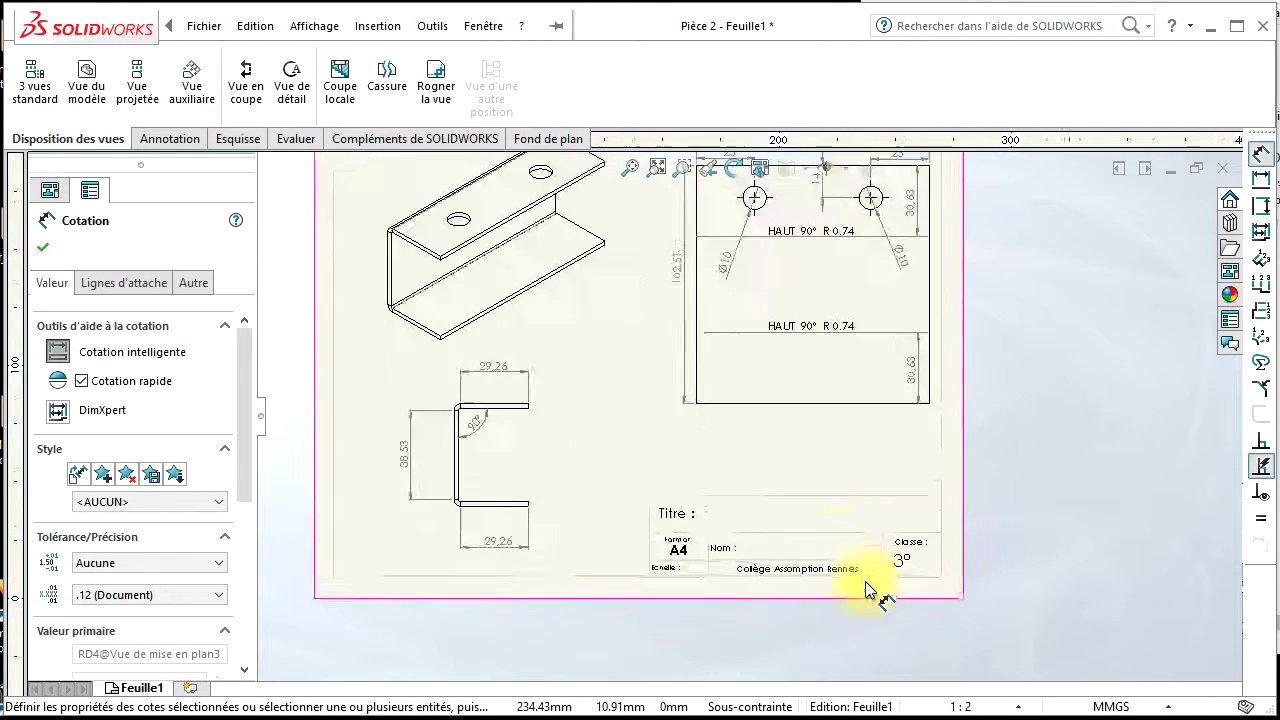
scroll(865, 581, down, 1)
scroll(855, 560, down, 1)
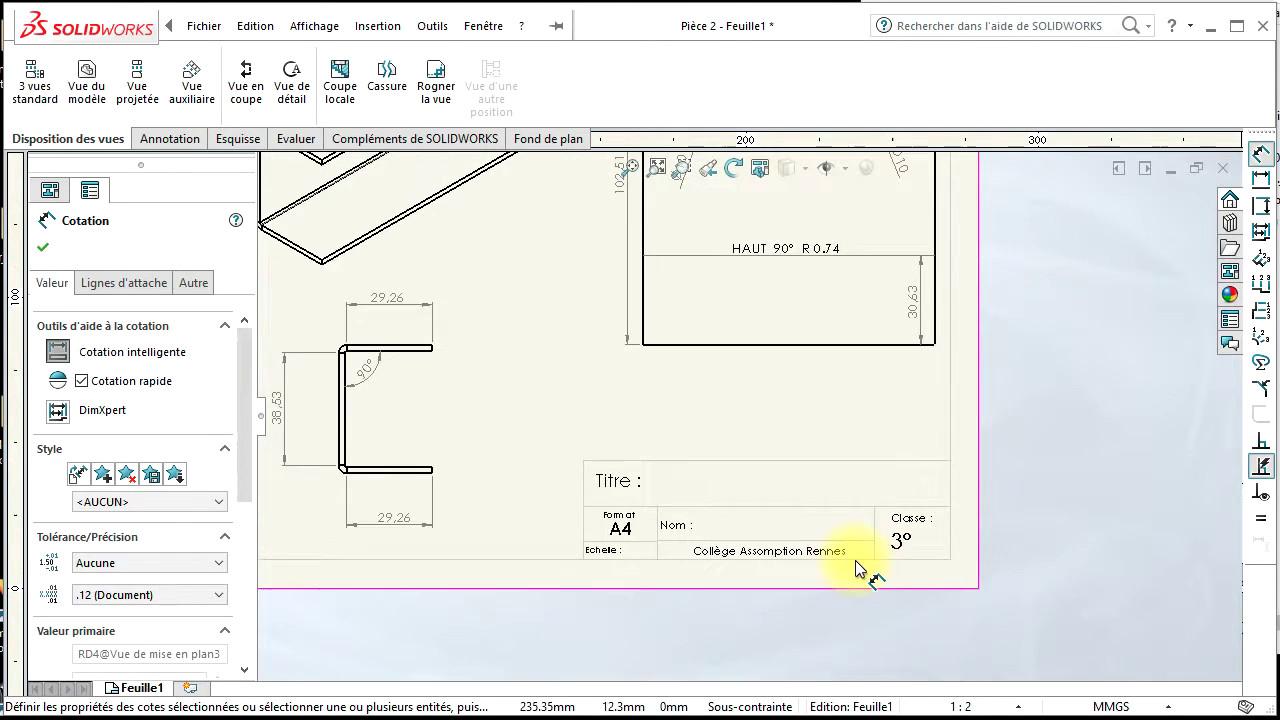
scroll(855, 560, down, 1)
scroll(854, 560, down, 1)
scroll(853, 559, down, 1)
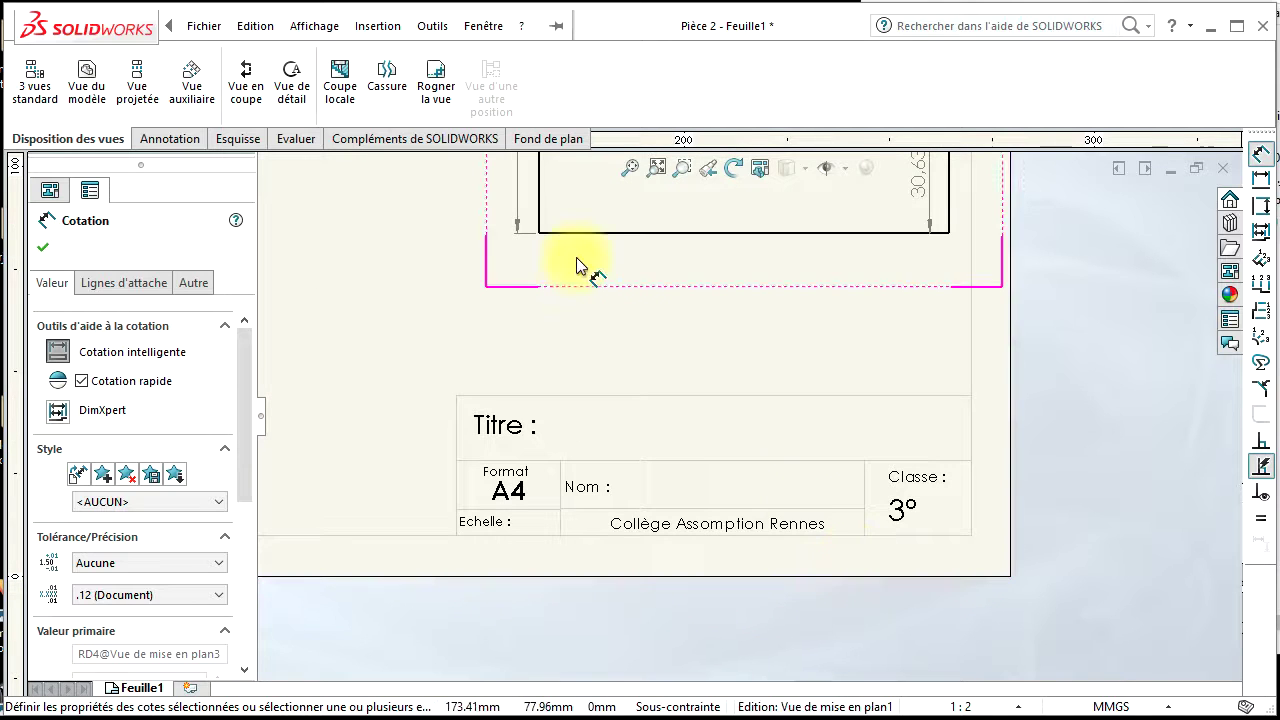
click(365, 27)
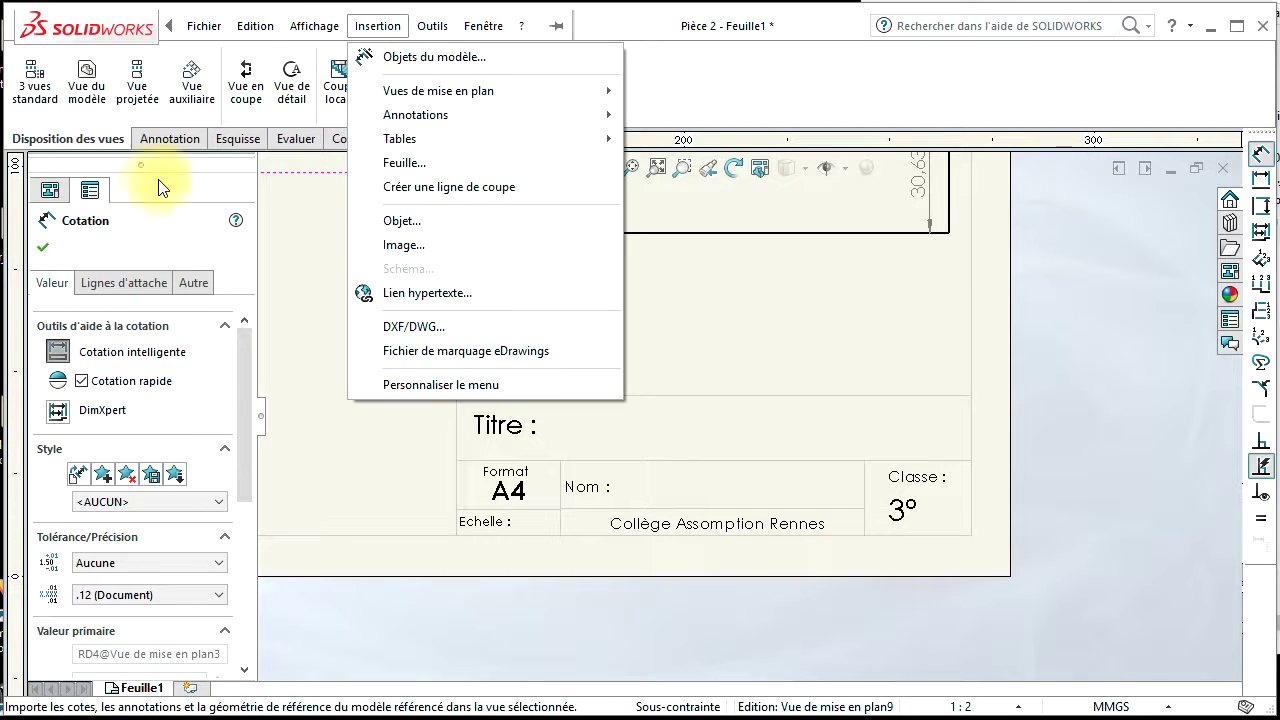
click(320, 263)
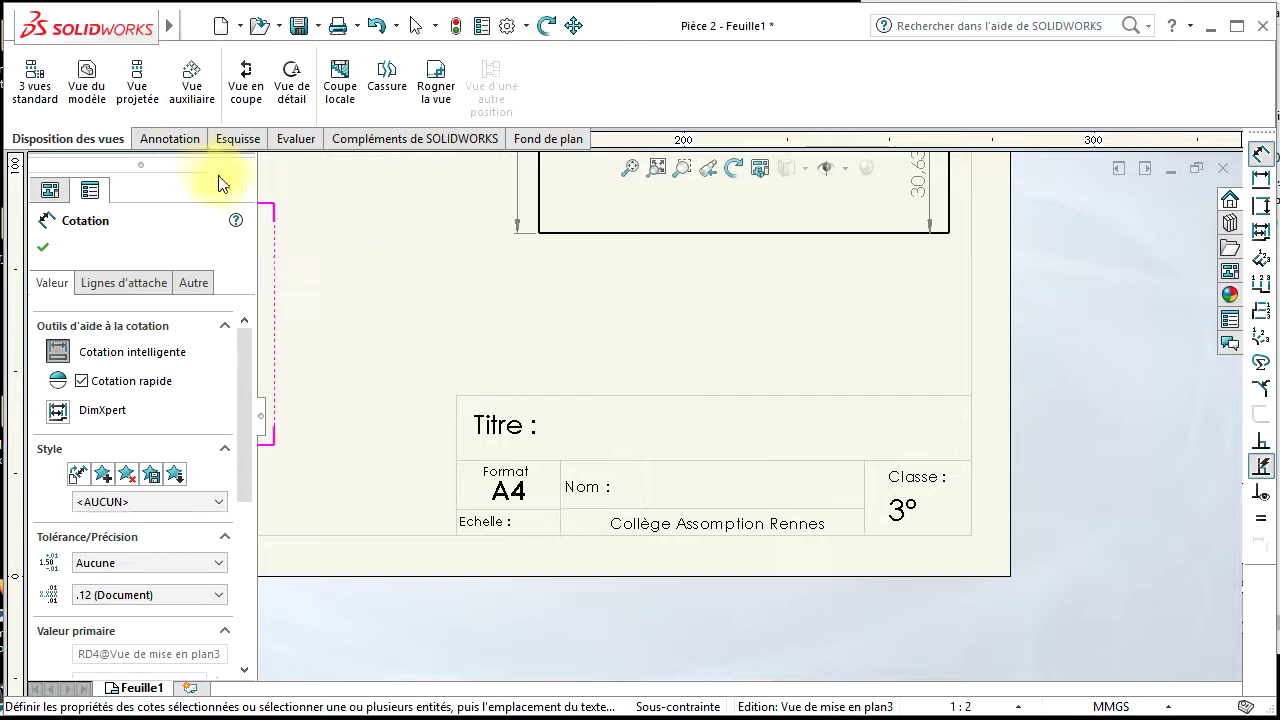
click(187, 142)
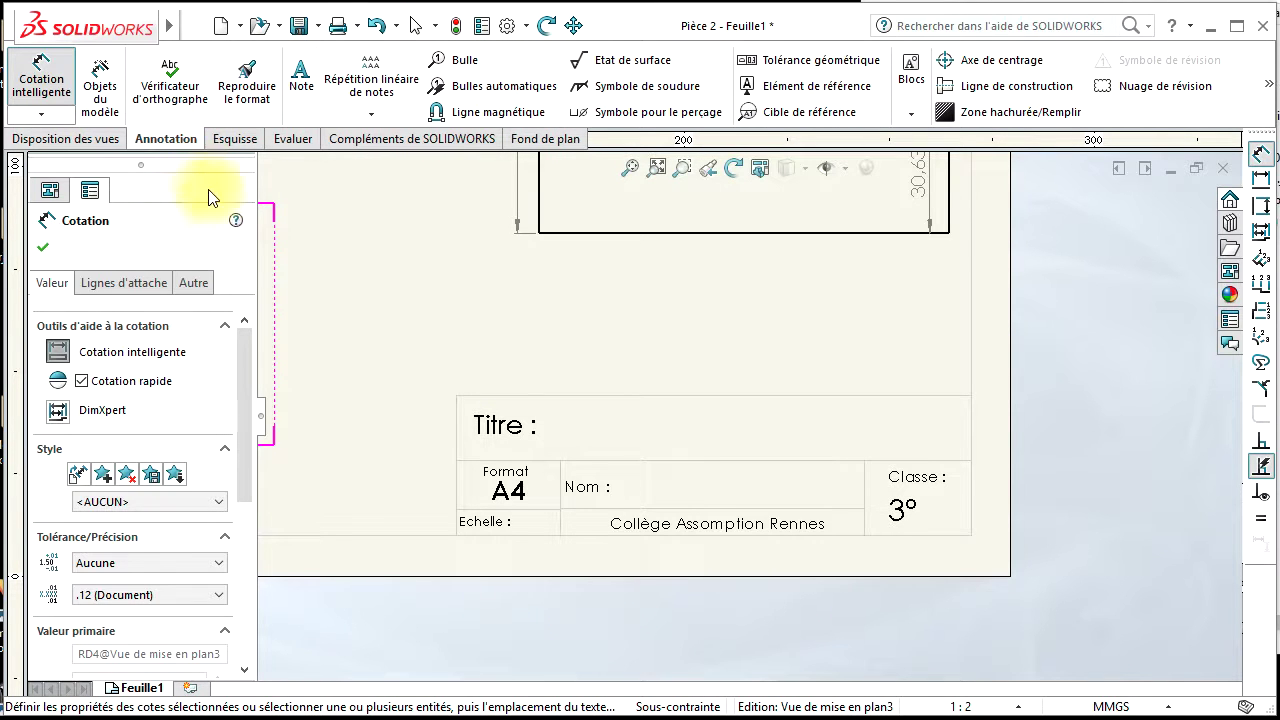
click(305, 88)
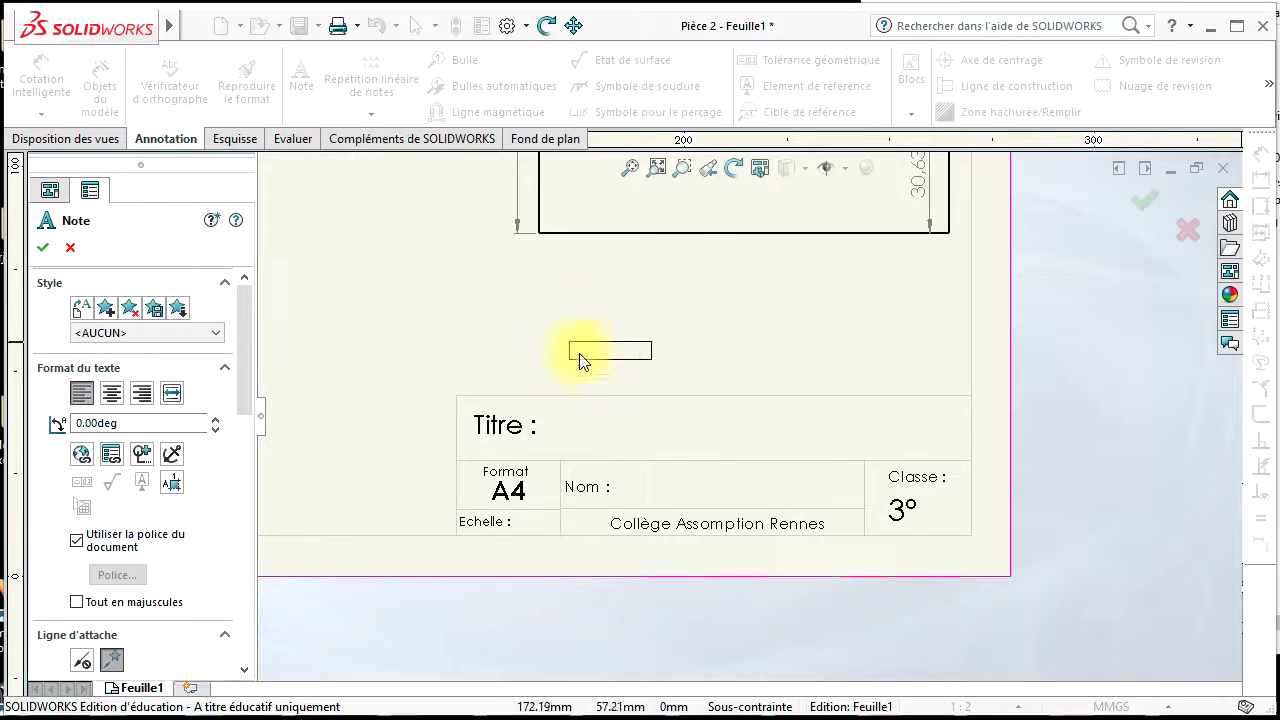
click(560, 418)
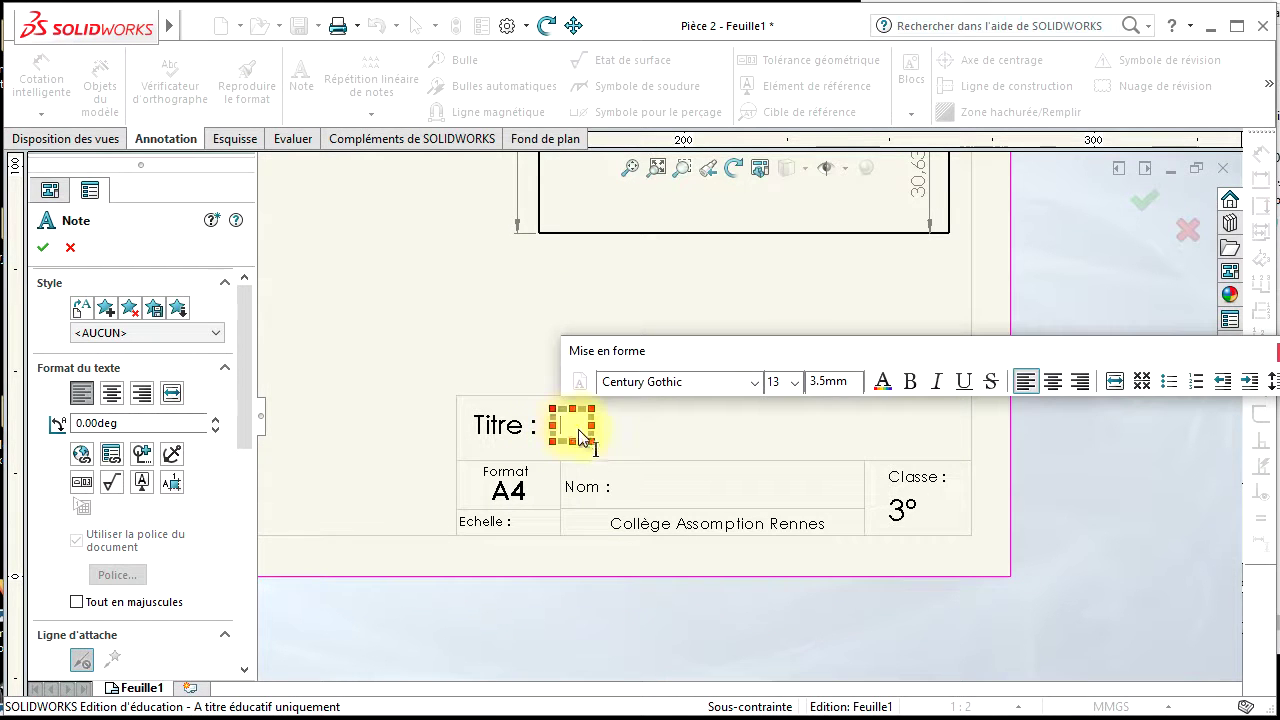
click(796, 388)
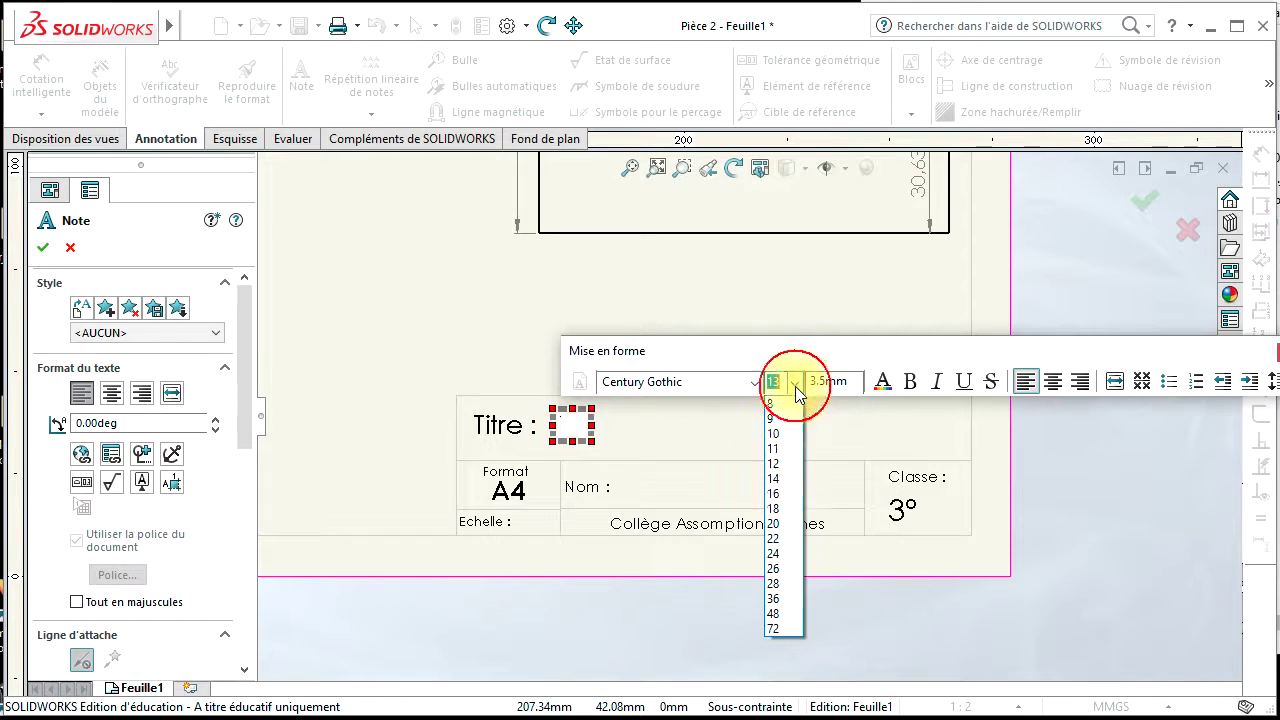
click(781, 524)
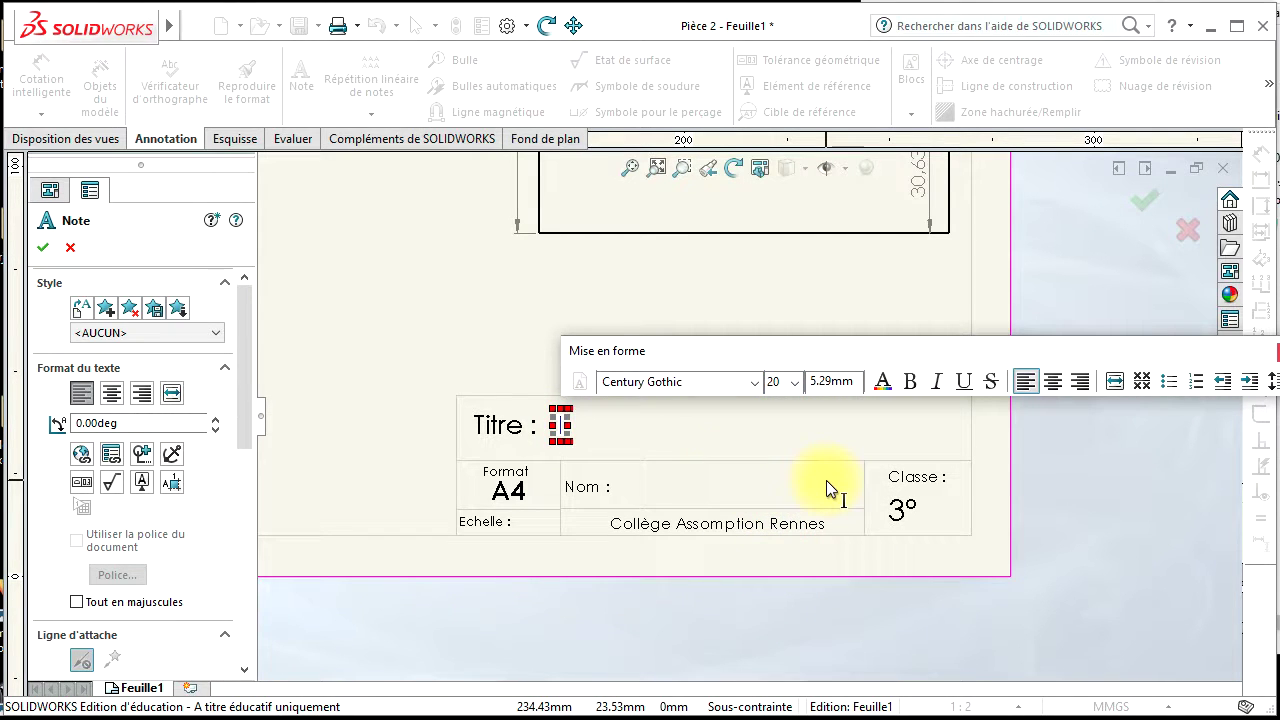
- Enter 'PIECE 2' as the Titre note text and finish the note
text(pi)
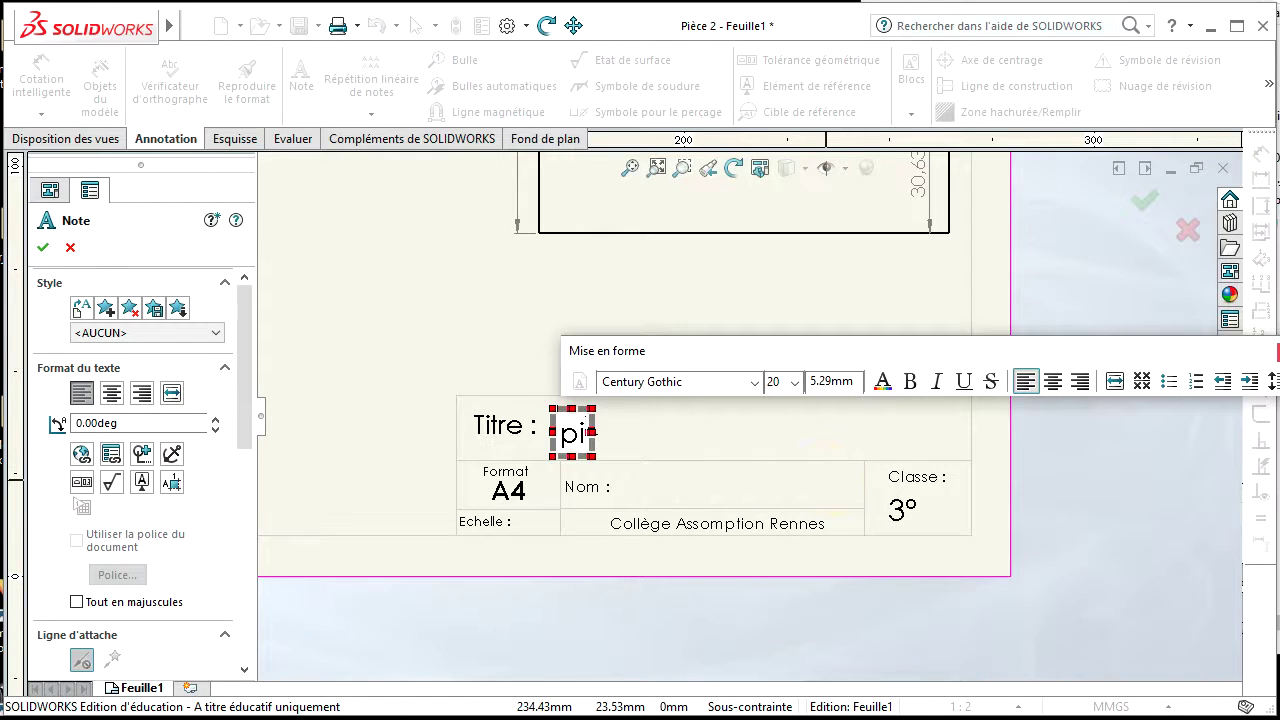
text(e)
key(BackSpace)
key(BackSpace)
key(BackSpace)
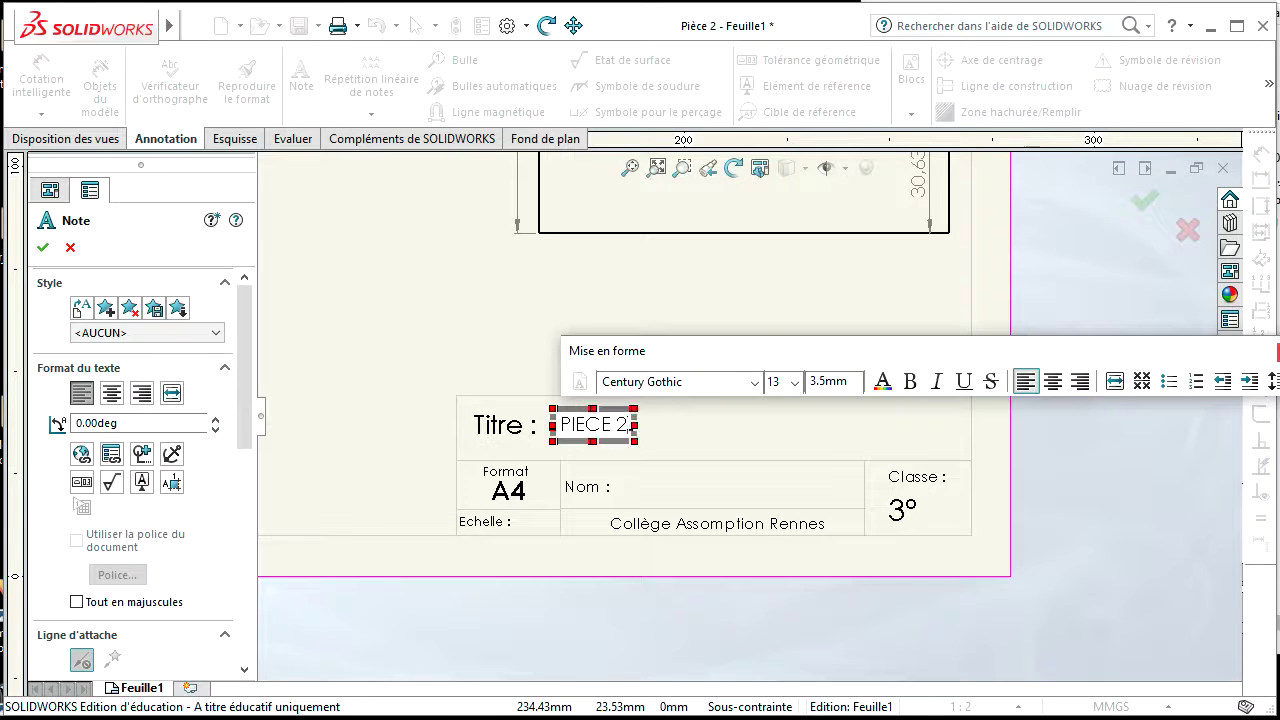
click(429, 320)
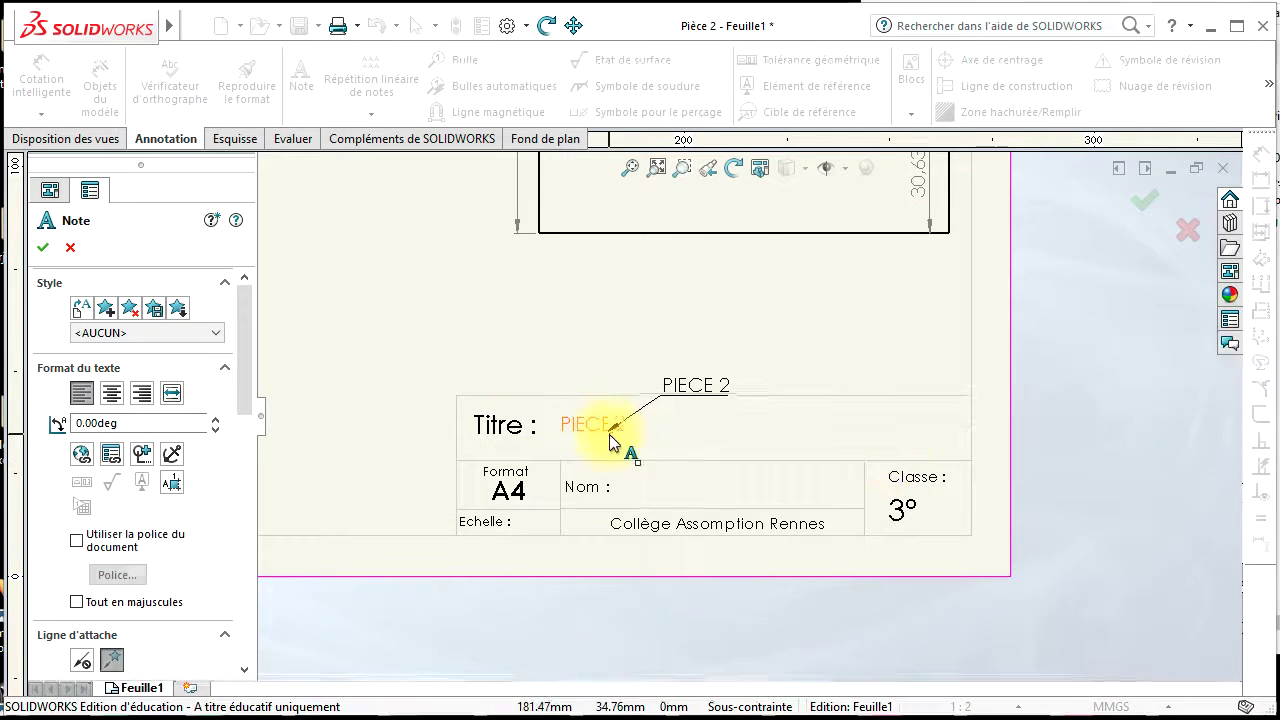
key(Escape)
- Nudge the PIECE 2 note right and format it black, bold, size 24
click(618, 444)
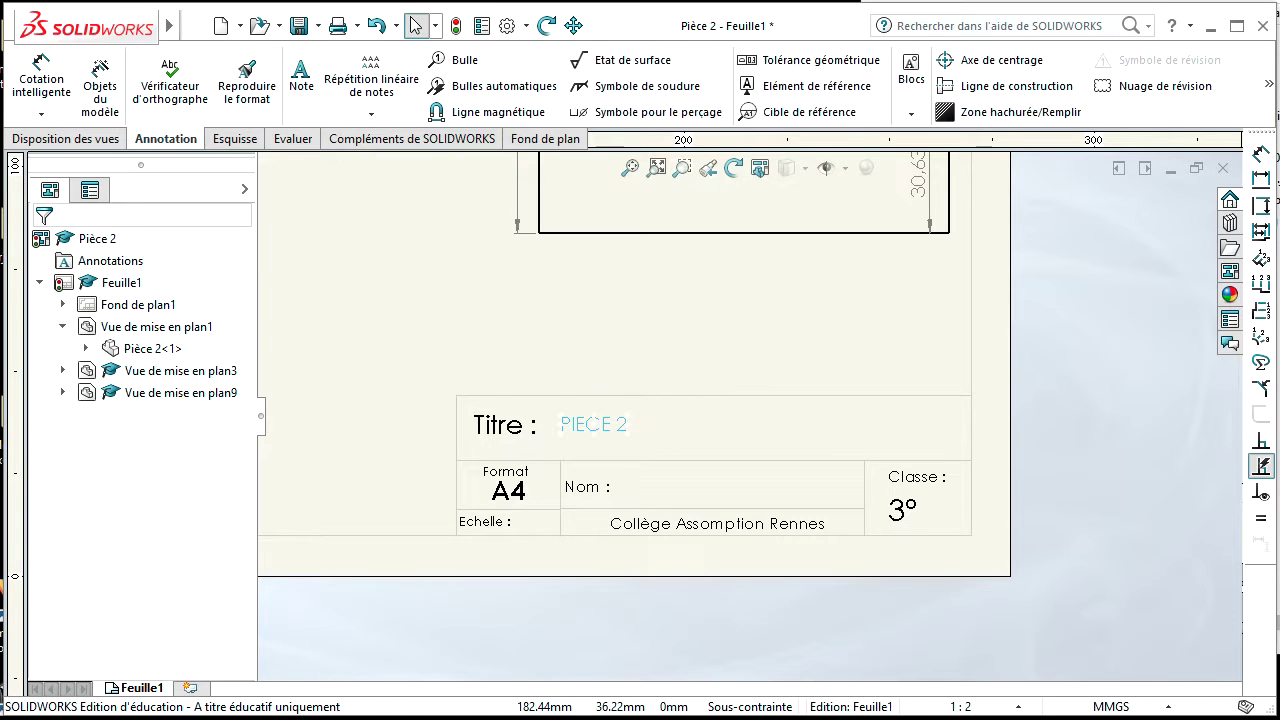
drag(619, 437, 643, 443)
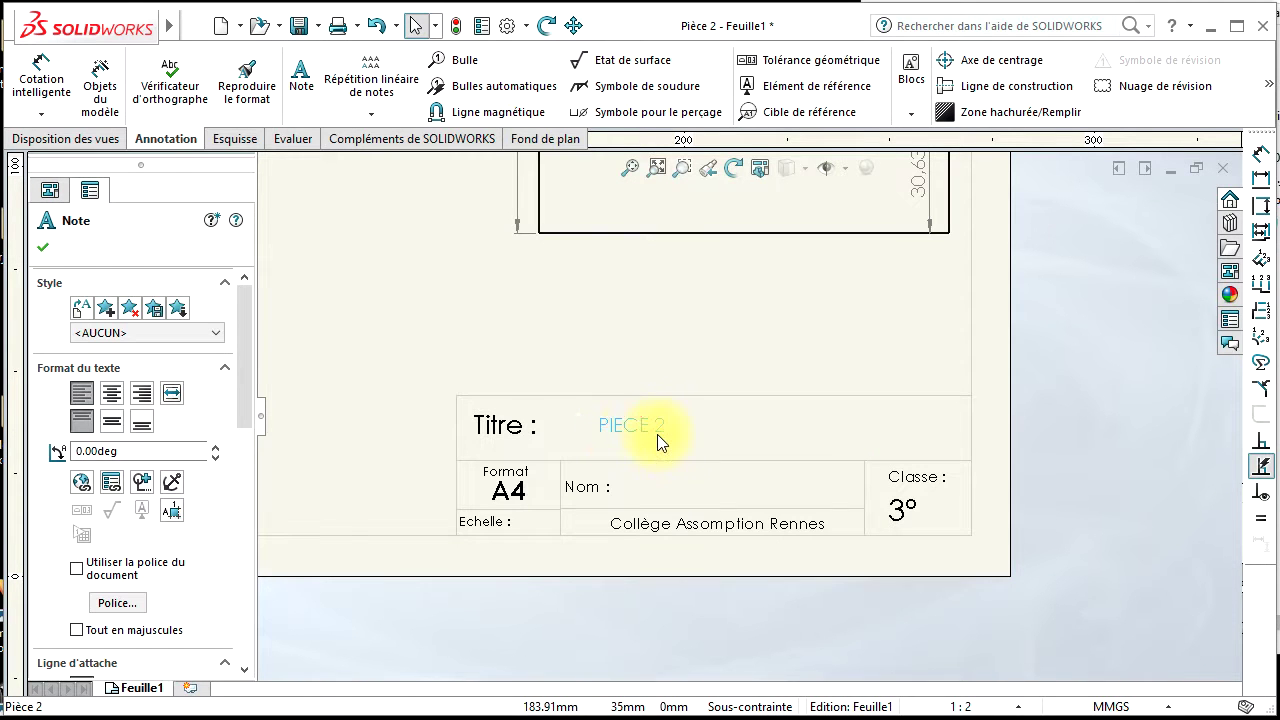
double_click(608, 424)
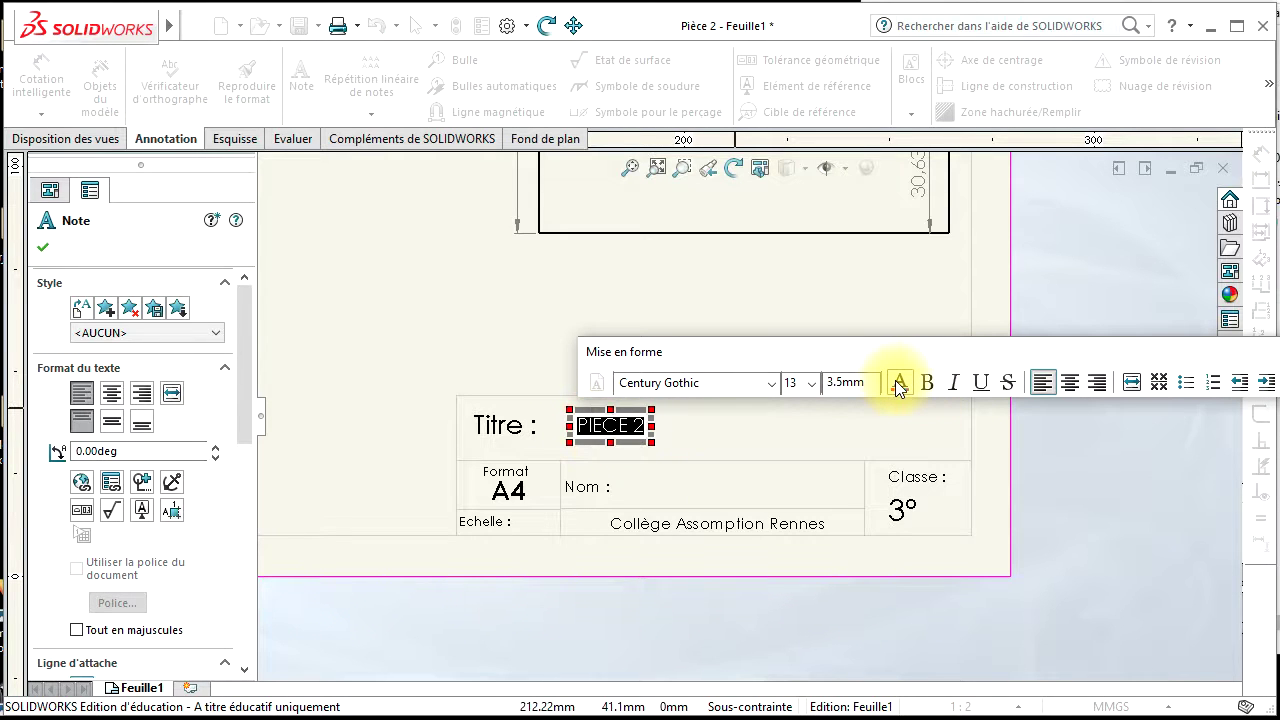
click(897, 383)
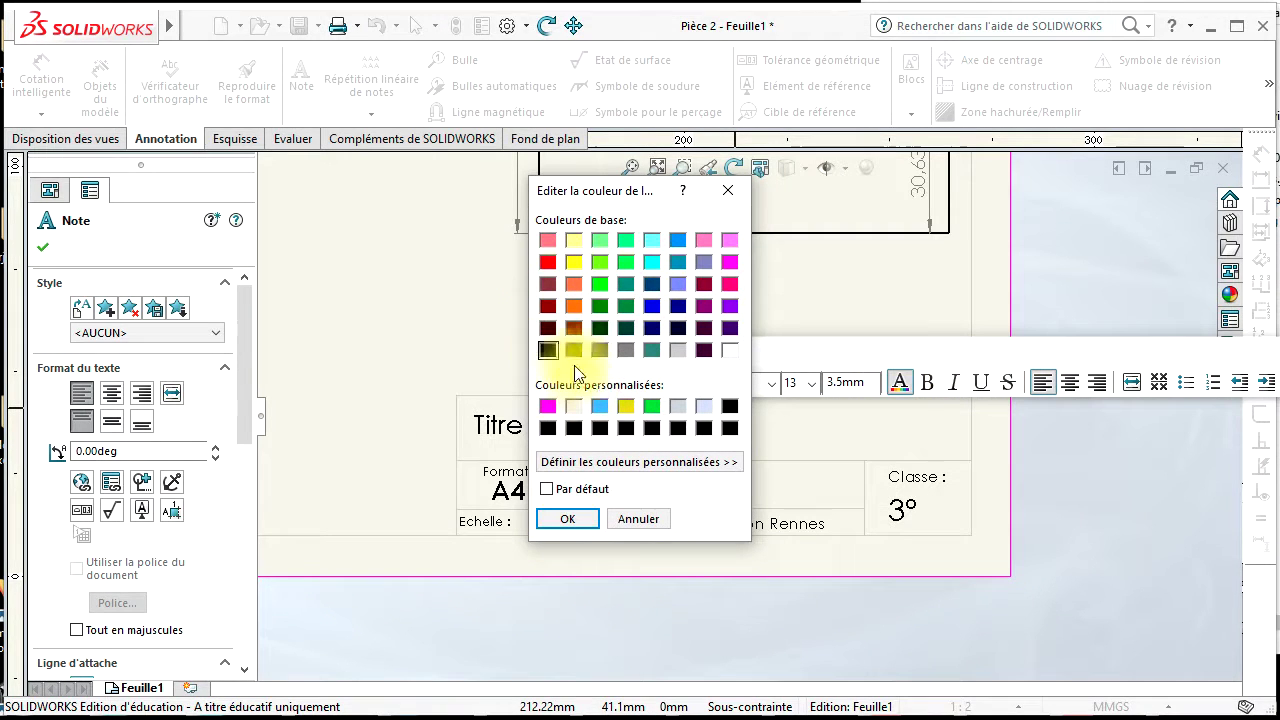
click(567, 518)
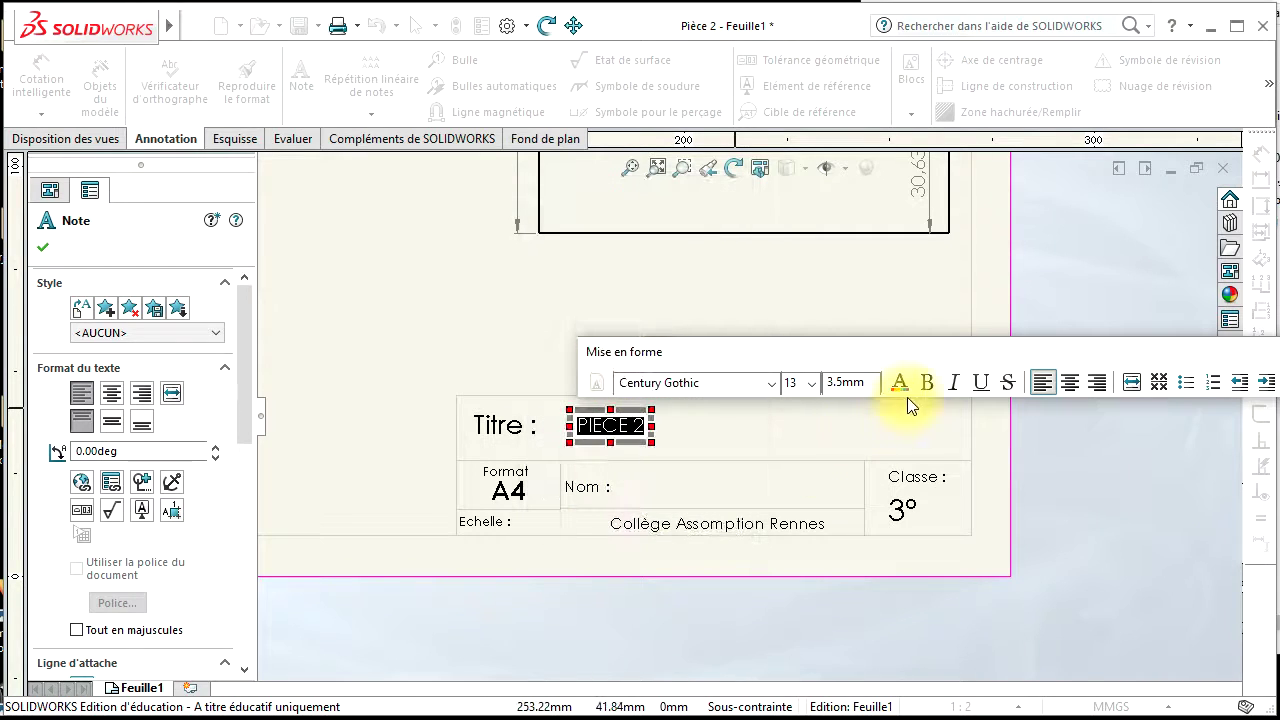
click(928, 384)
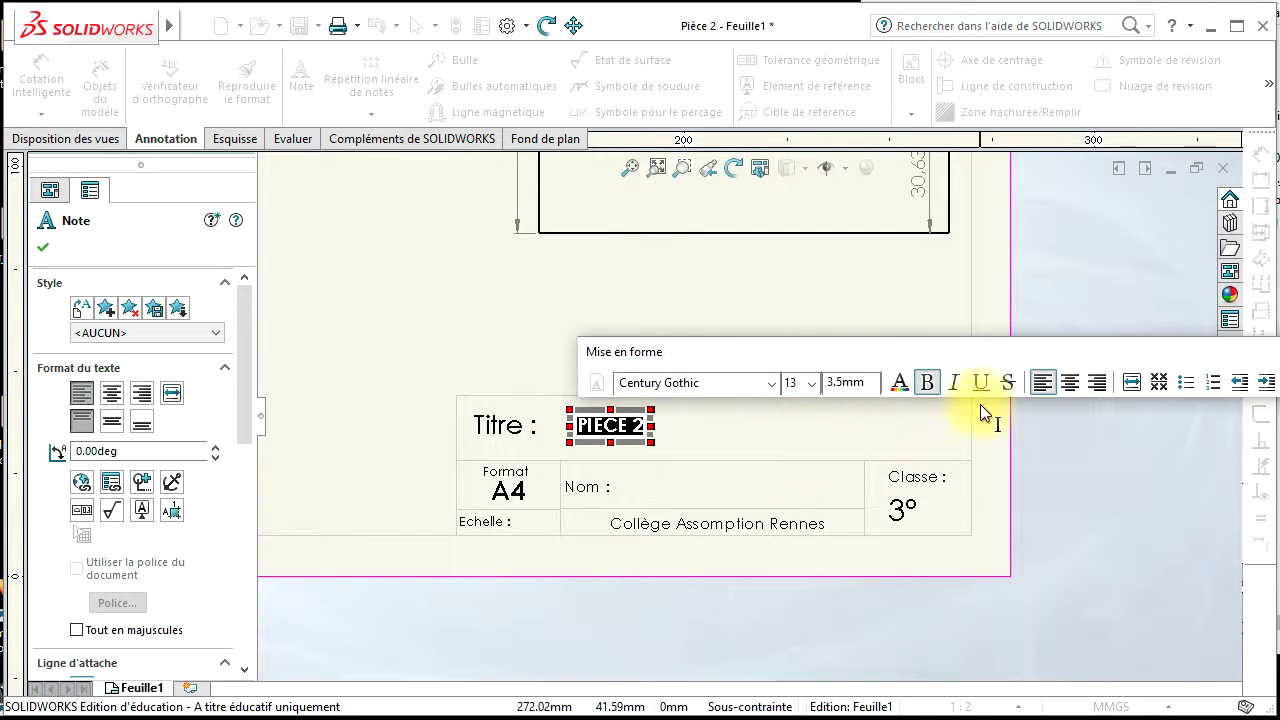
click(812, 385)
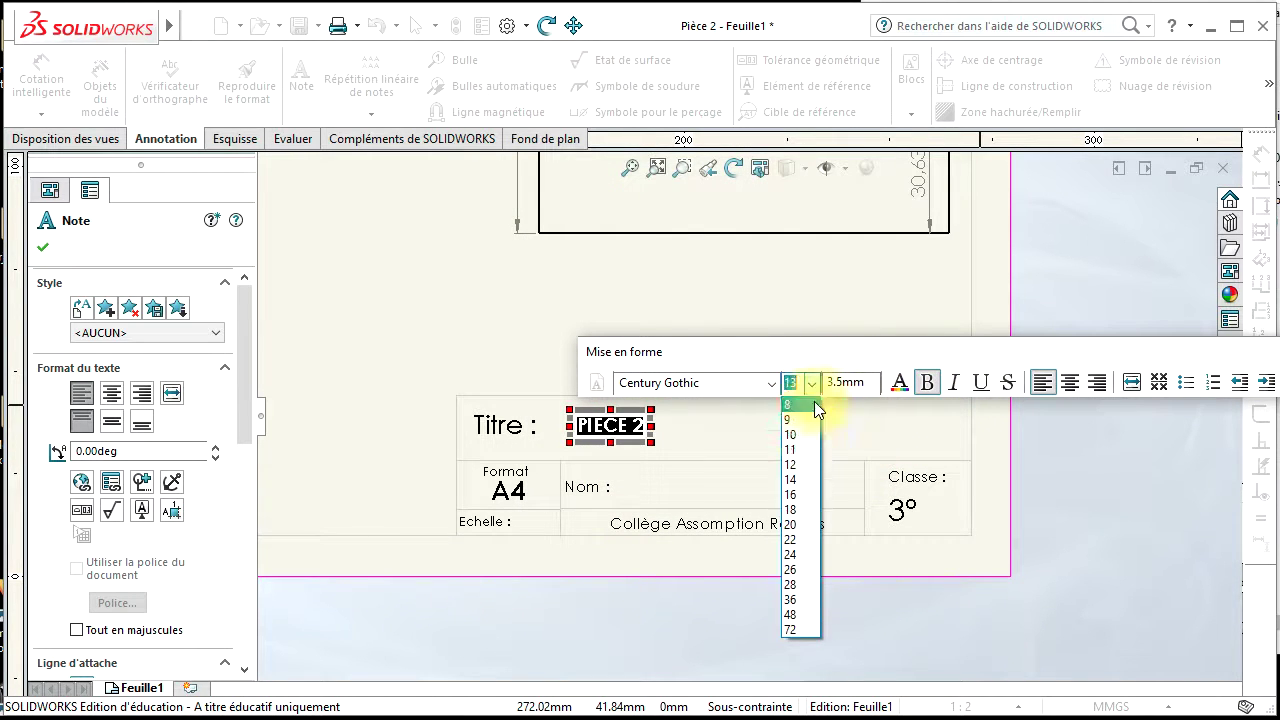
click(790, 554)
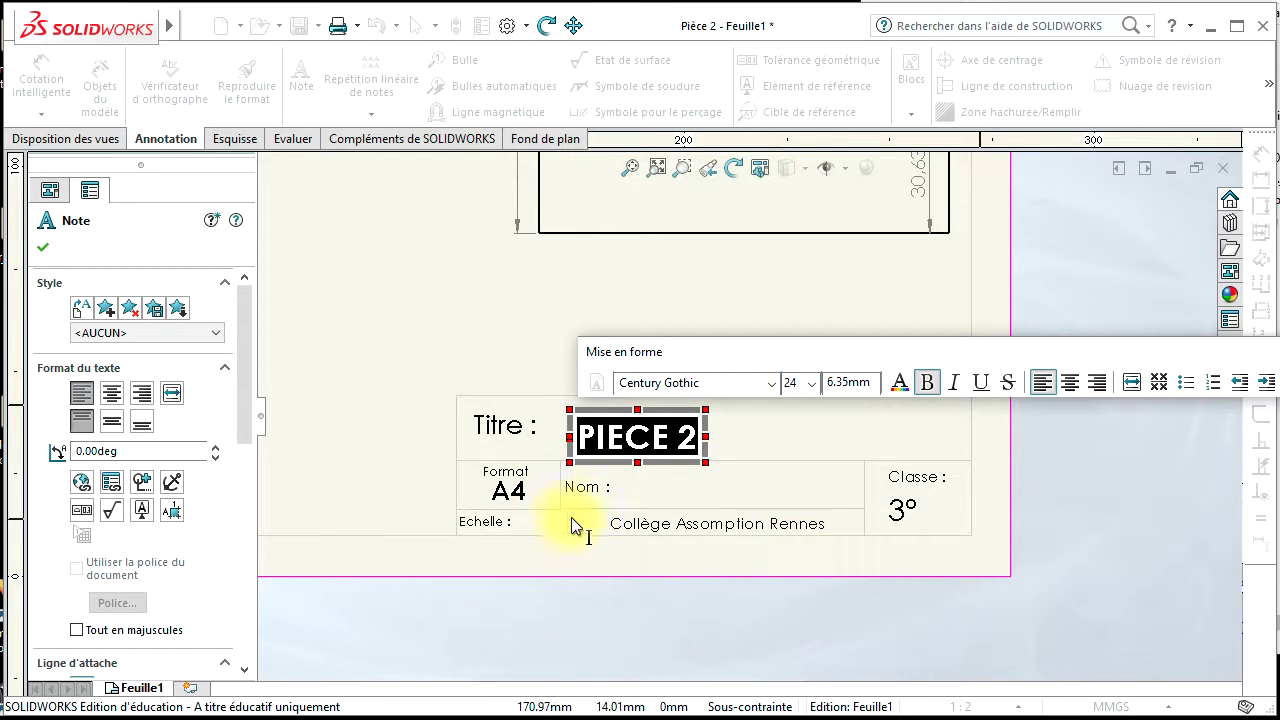
click(466, 323)
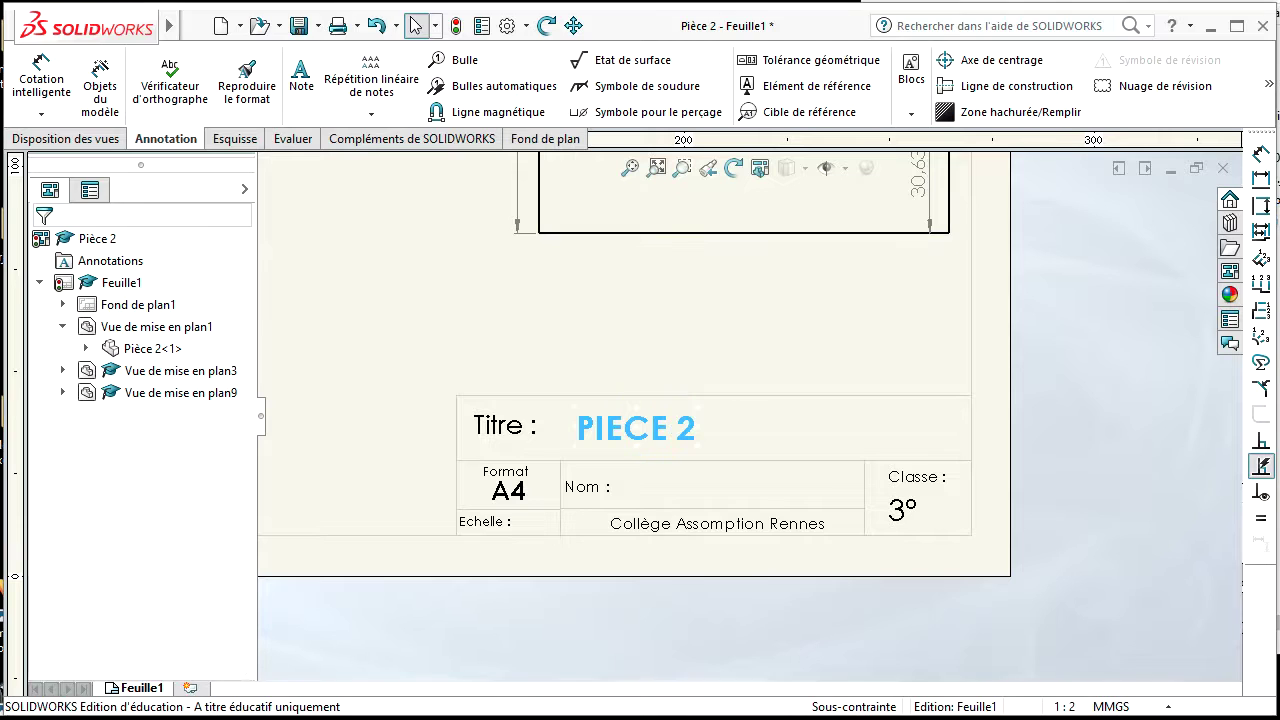
click(472, 340)
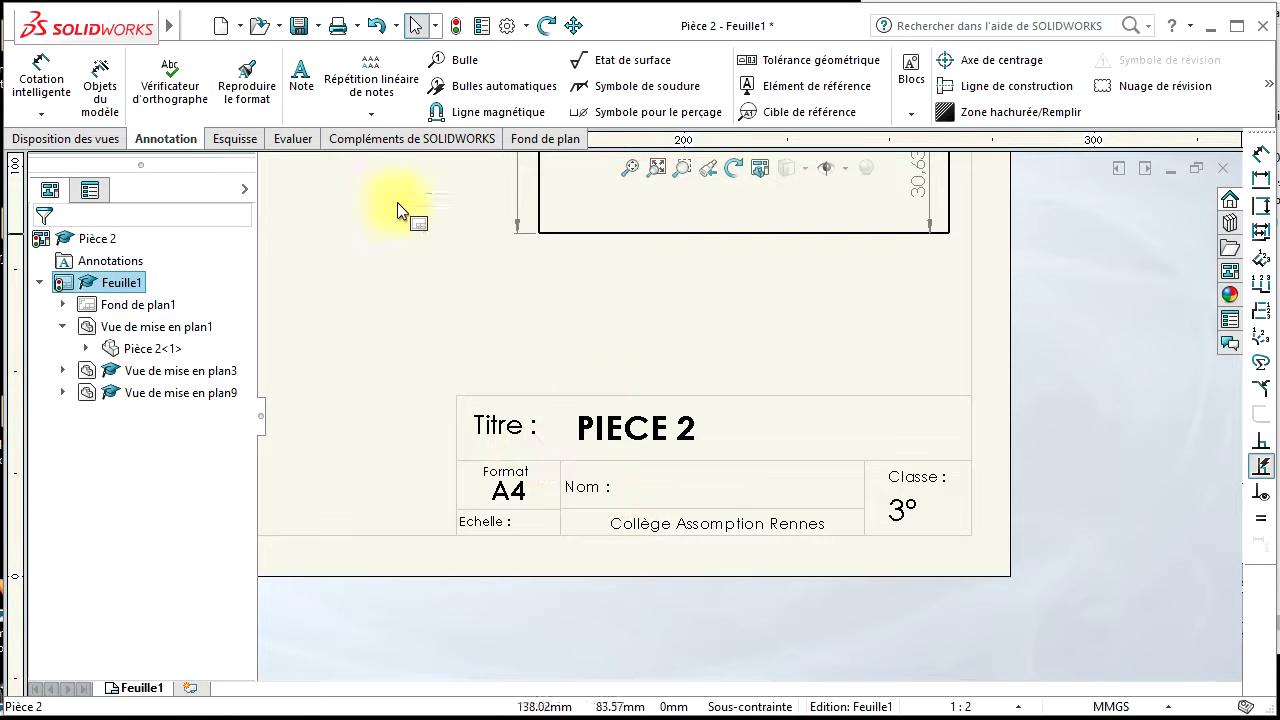
- Add a note with the author's name beside the Nom label
click(302, 72)
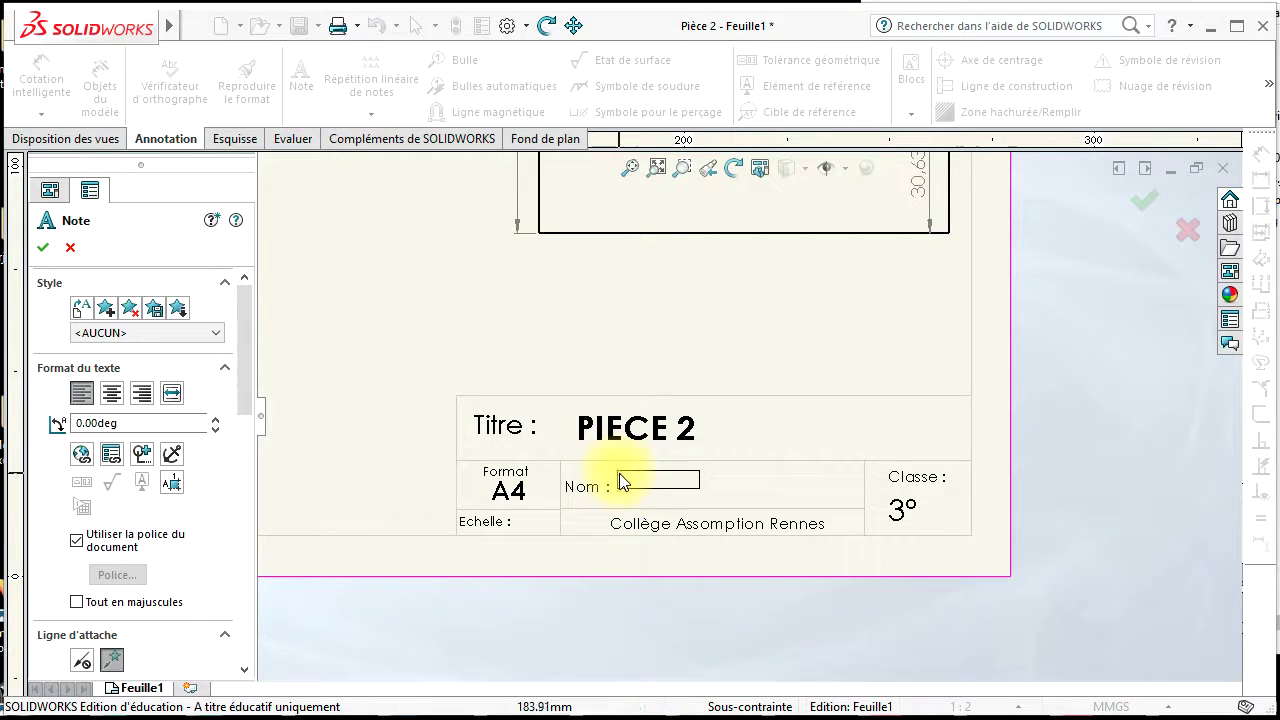
click(625, 483)
text(E. THIERRY)
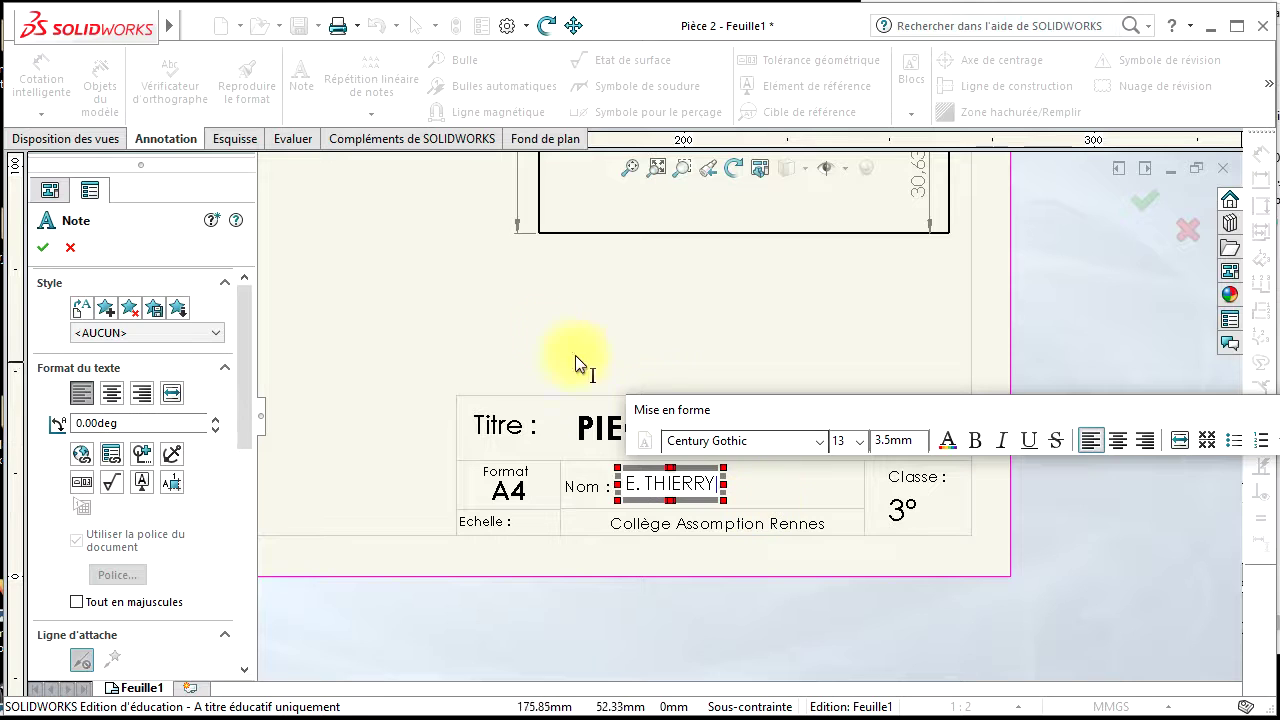
click(575, 357)
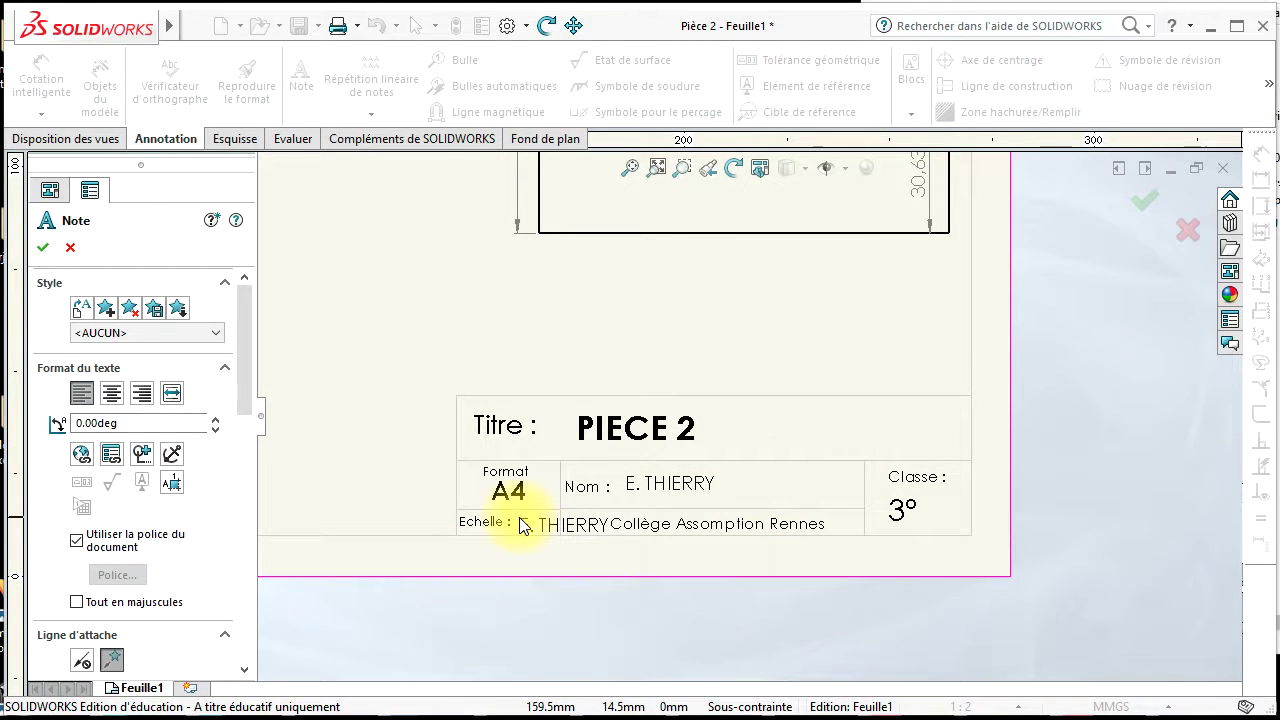
key(Escape)
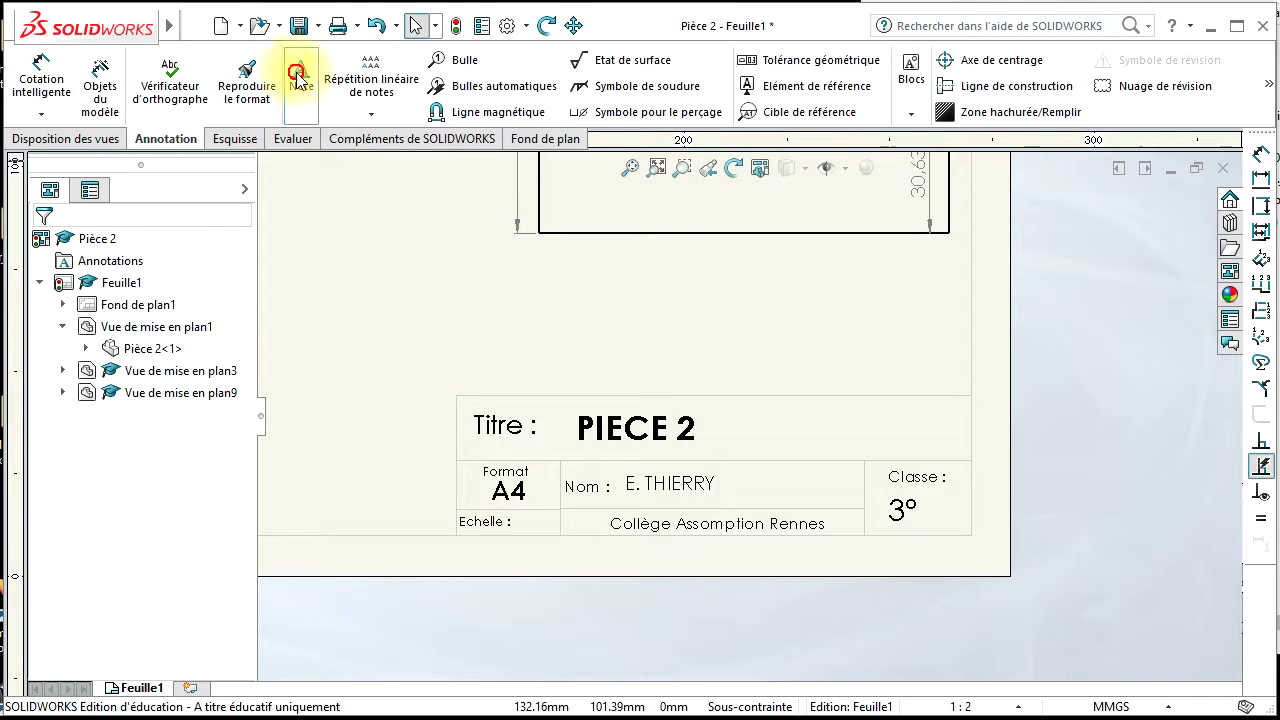
- Add 1/1 in the Echelle cell and the letter E after 3° in Classe
click(298, 80)
click(521, 514)
text(1/1)
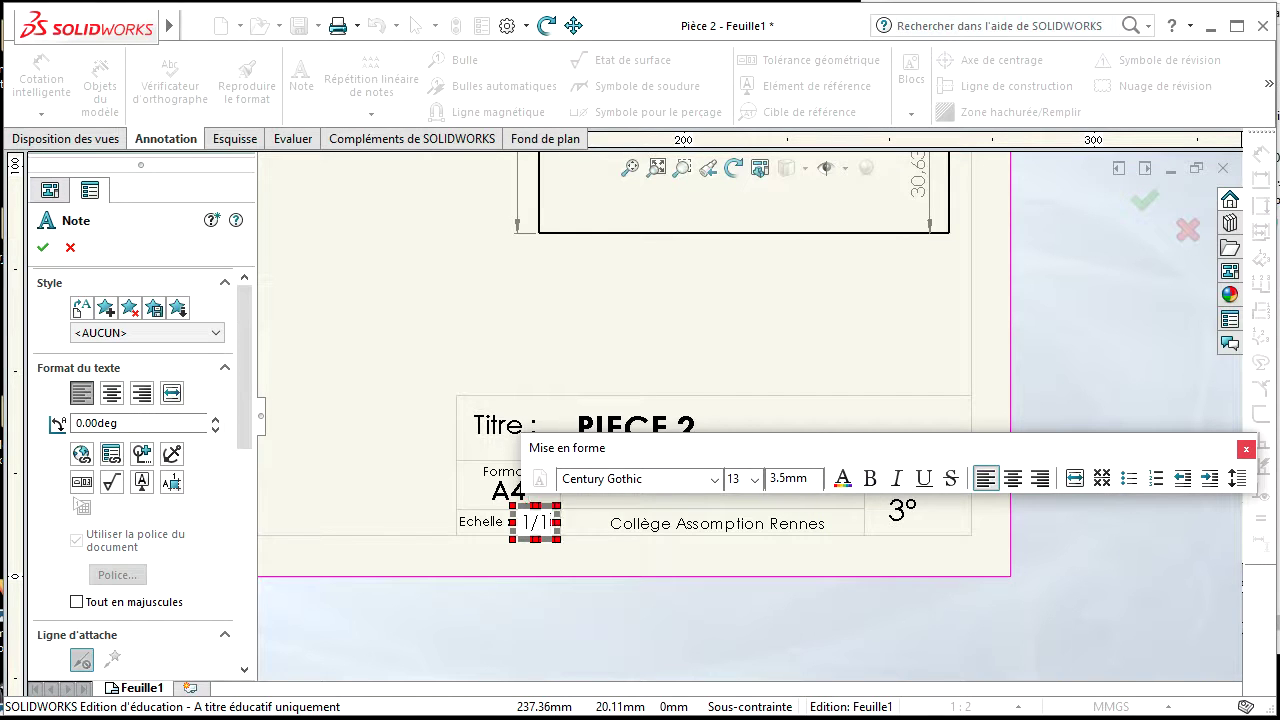
click(577, 597)
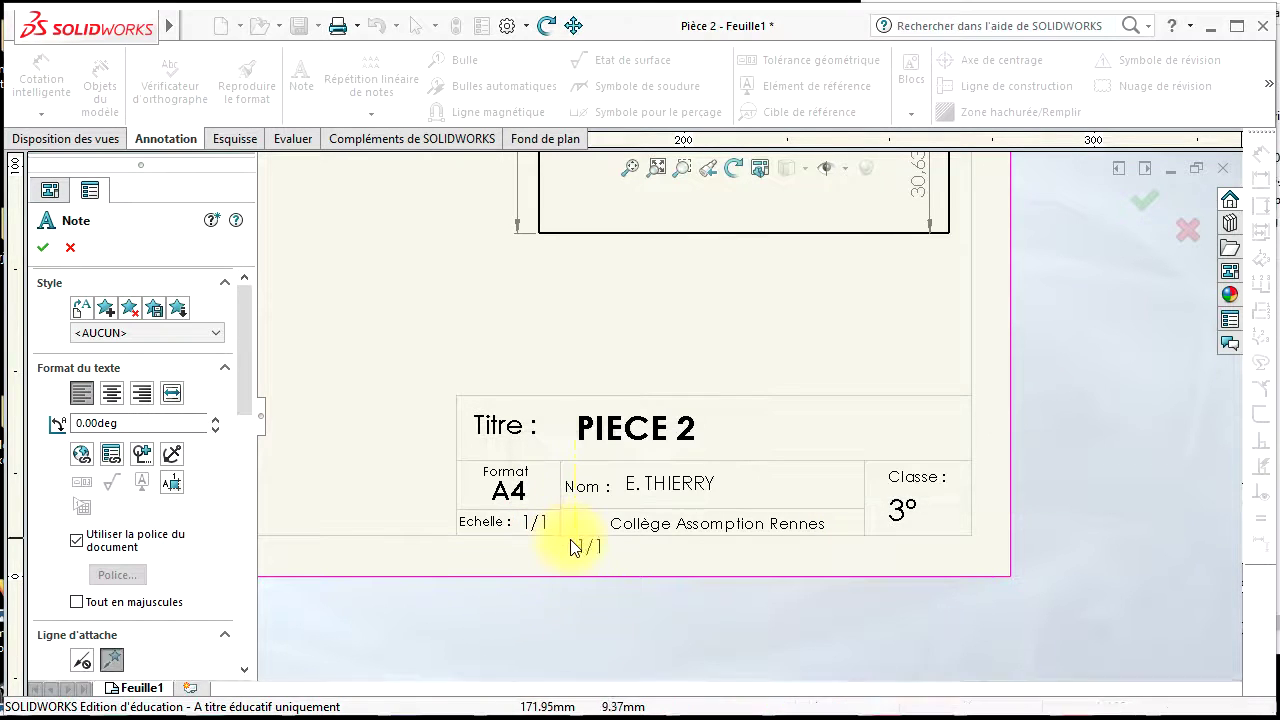
click(933, 521)
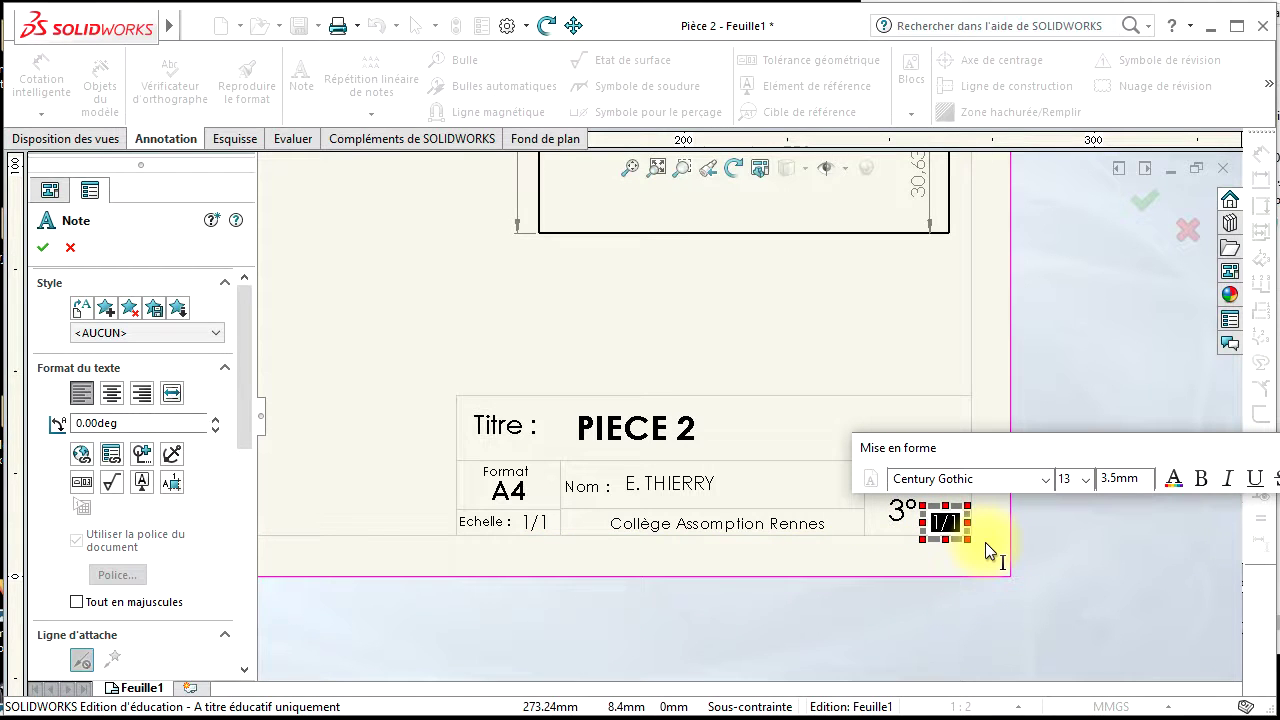
text(E)
click(975, 578)
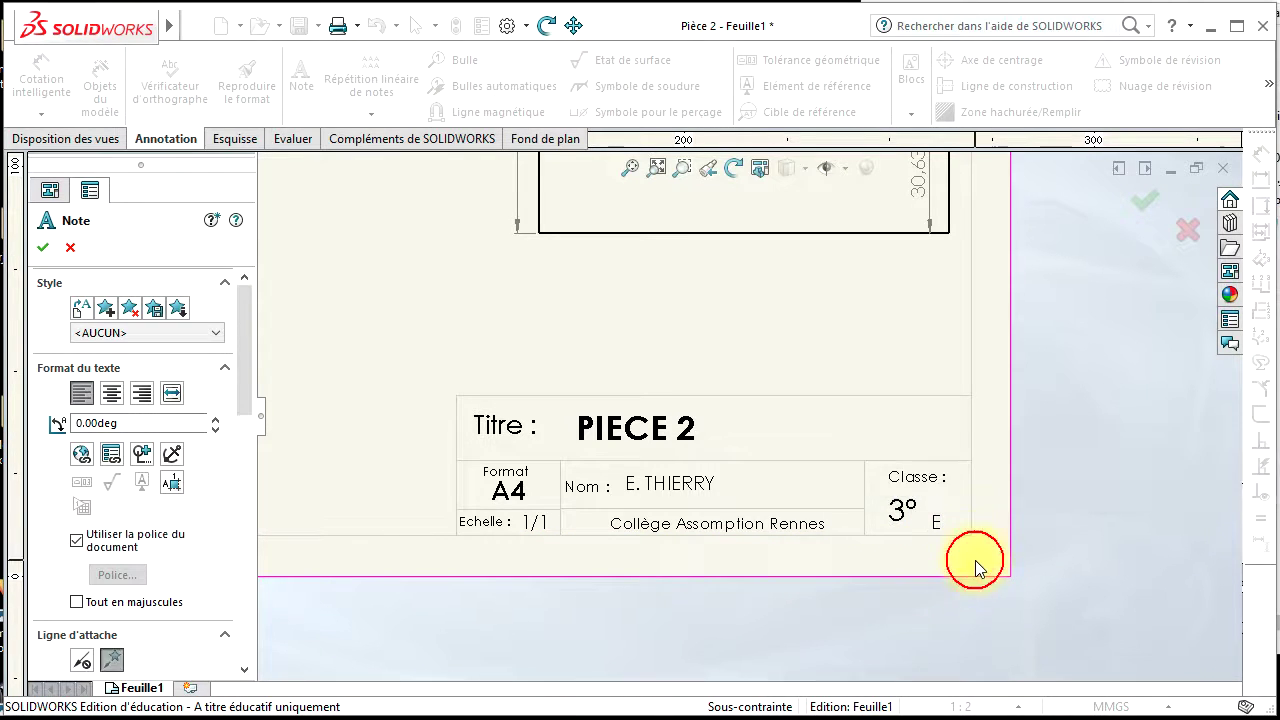
key(Escape)
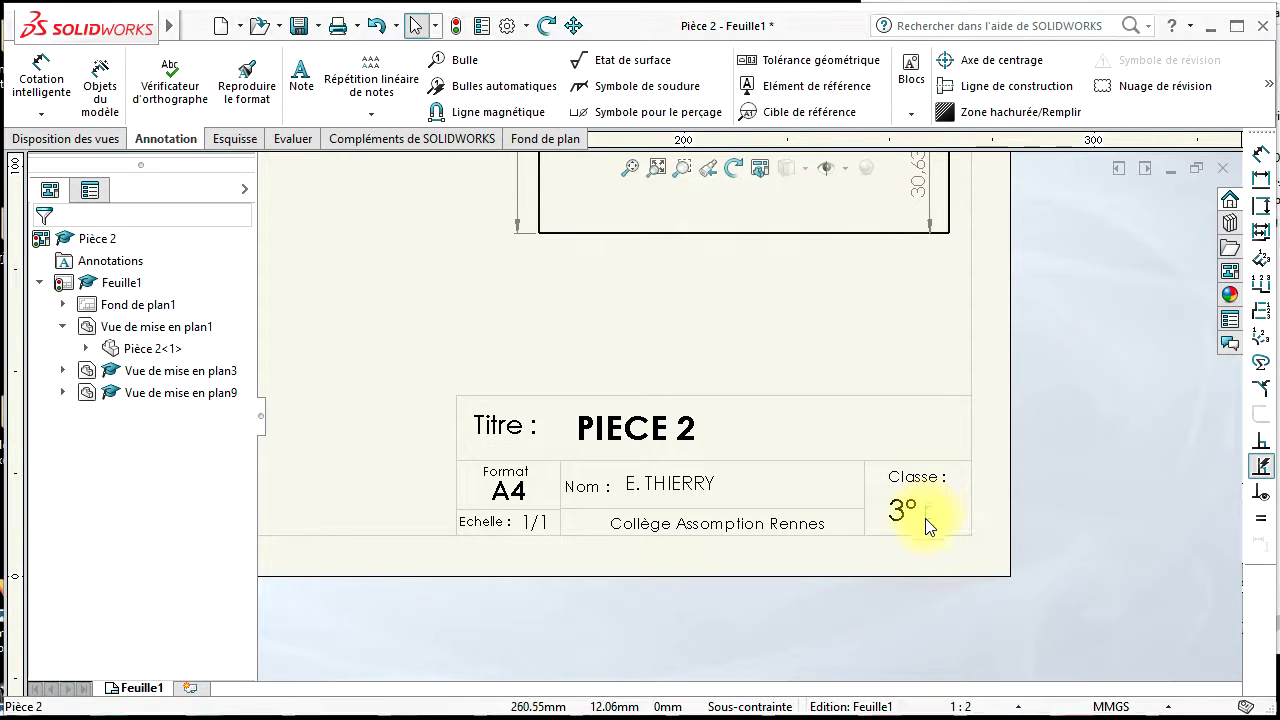
- Zoom out and back in to review the whole sheet, then bring up the Fichier menu
click(926, 516)
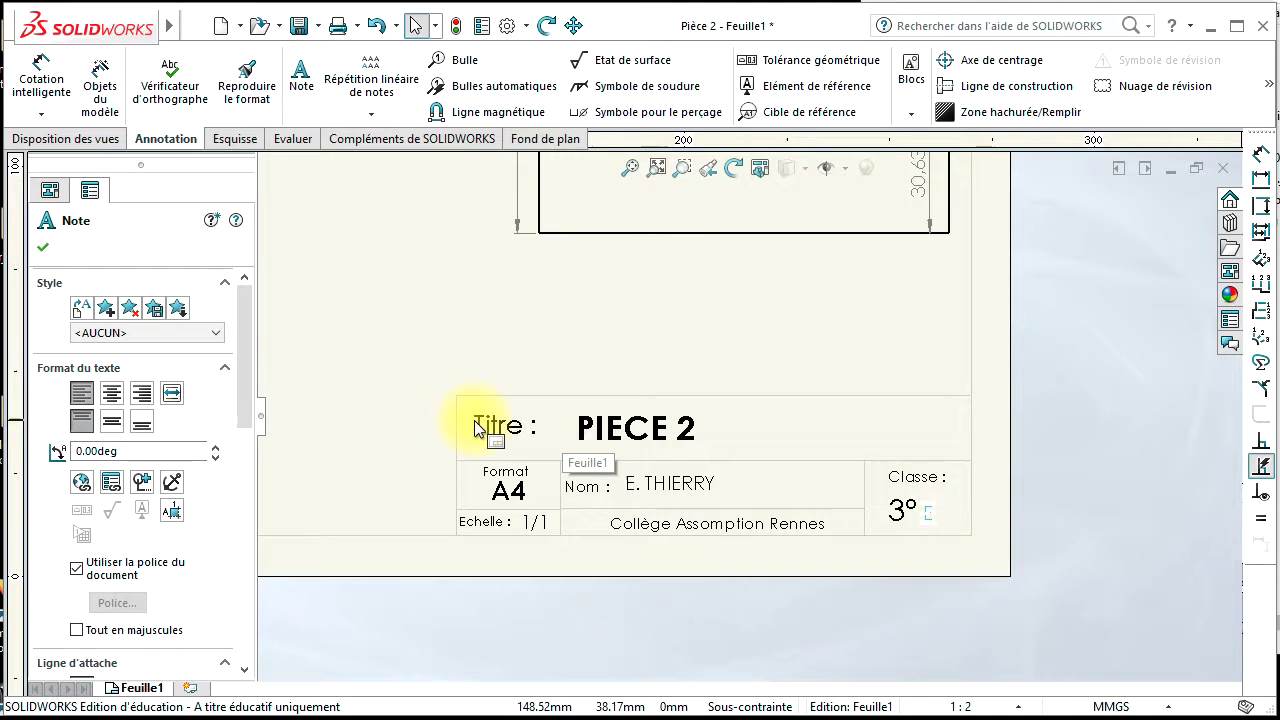
scroll(490, 417, down, 1)
scroll(550, 510, up, 5)
scroll(550, 510, up, 3)
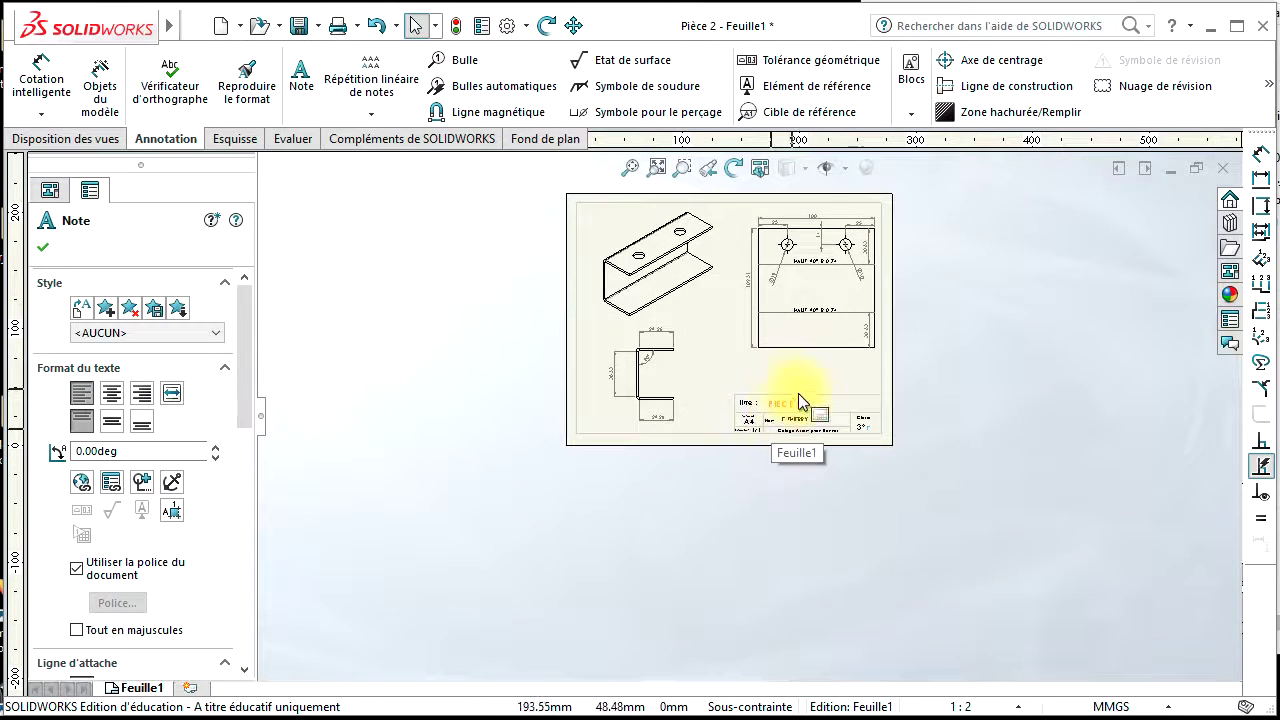
scroll(741, 388, down, 1)
scroll(741, 384, down, 1)
scroll(741, 384, down, 1)
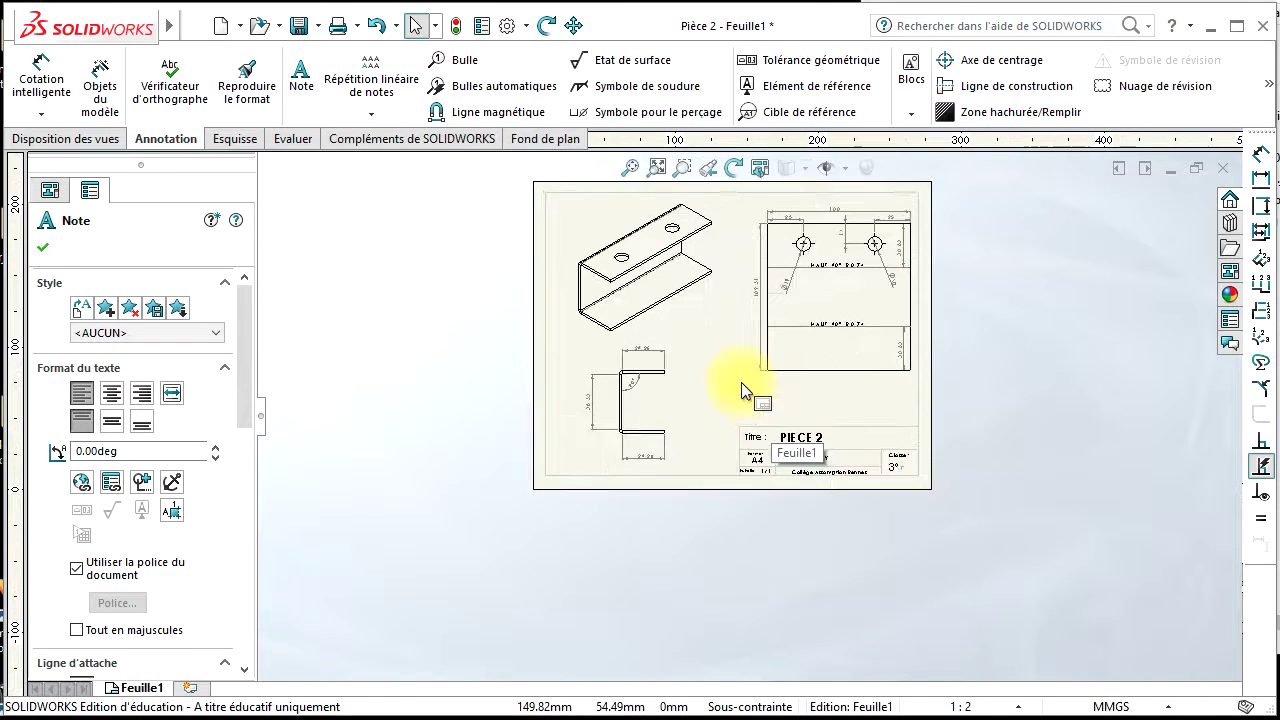
scroll(741, 384, down, 2)
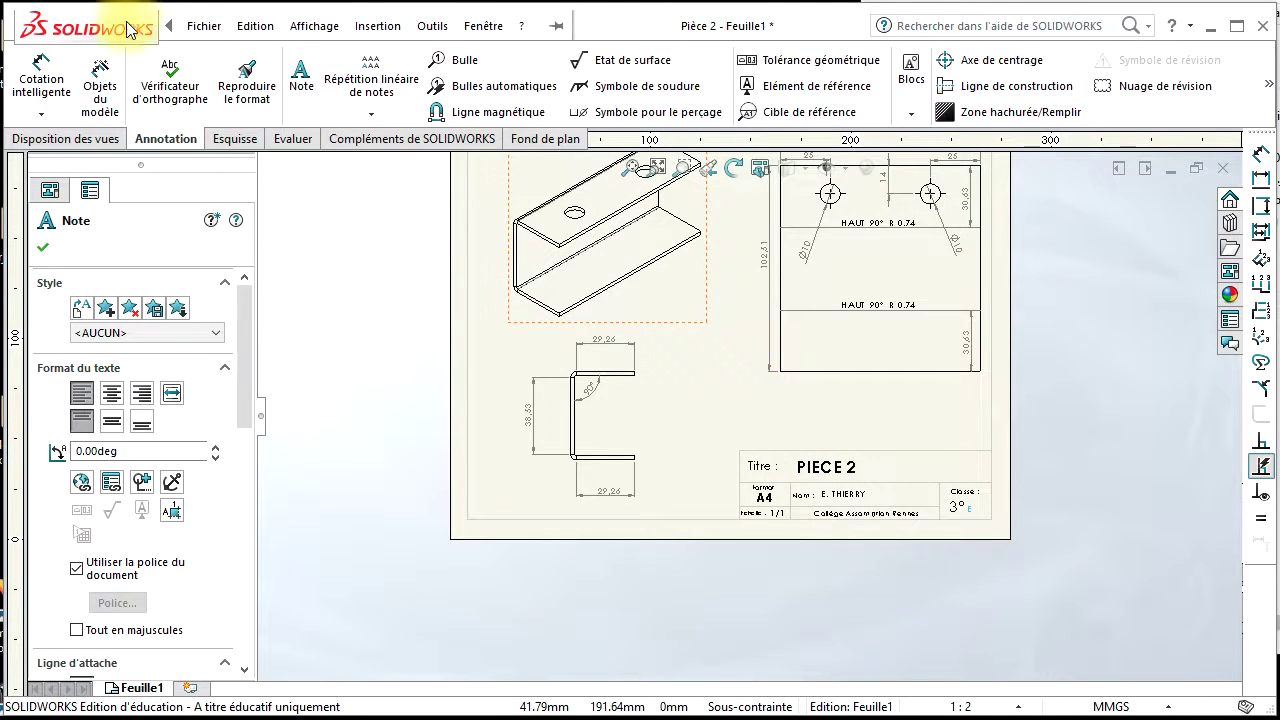
click(205, 27)
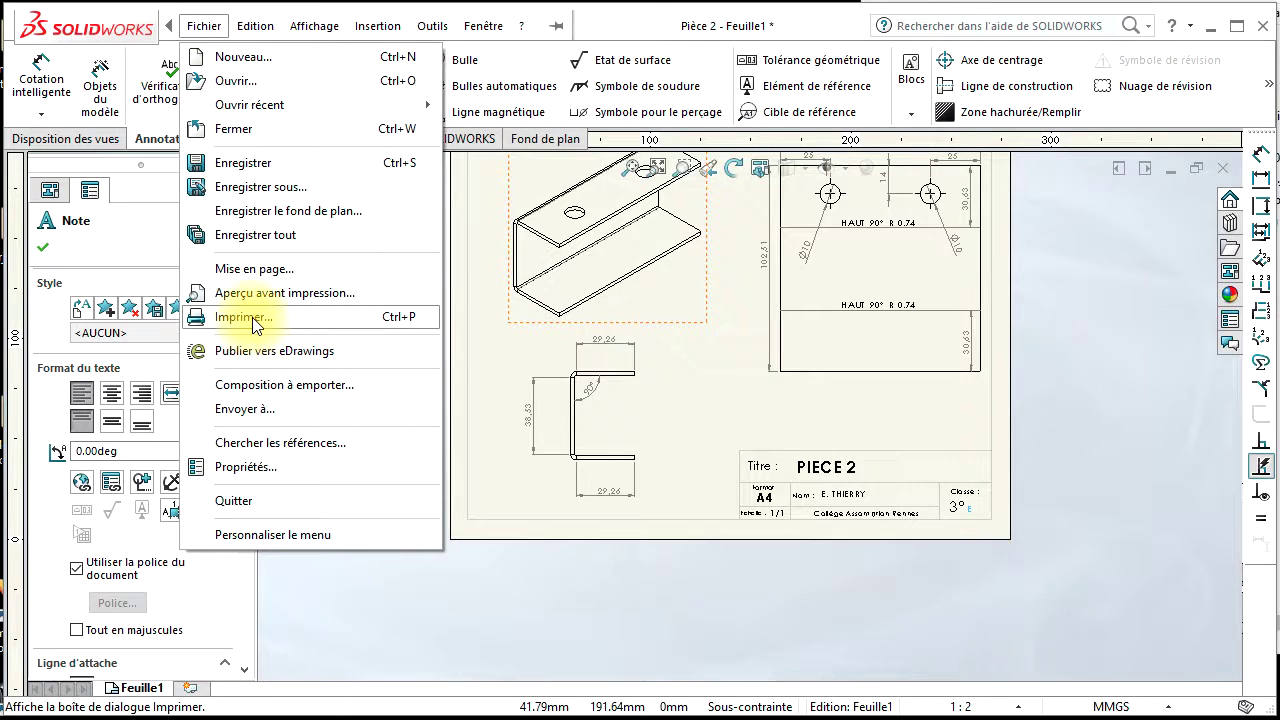
- Choose Aperçu avant impression to preview the finished A4 sheet
click(262, 292)
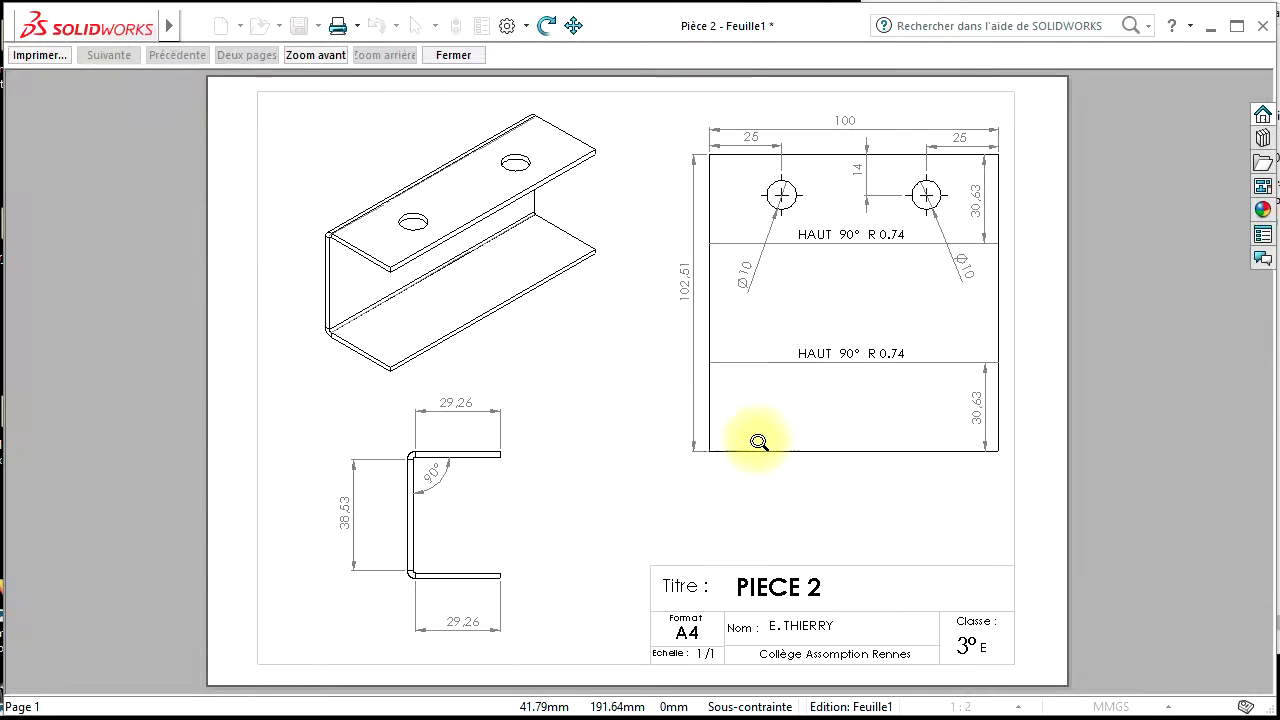